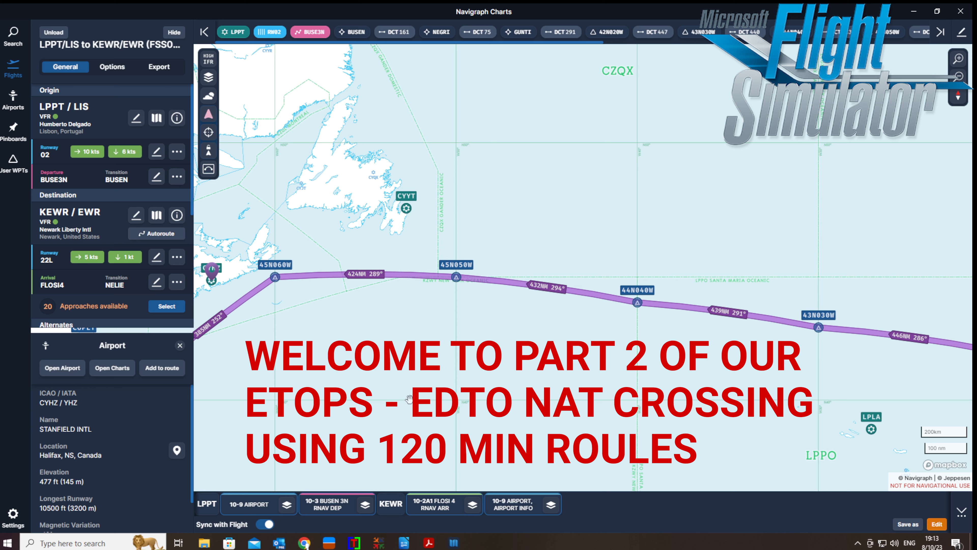
Show the airport information for Lajes (LPLA) in the Azores, with the whole LPPT to KEWR route on the chart.
{"action": "scroll", "coordinate": [537, 364], "scroll_direction": "down", "scroll_amount": 2}
{"action": "scroll", "coordinate": [536, 364], "scroll_direction": "down", "scroll_amount": 2}
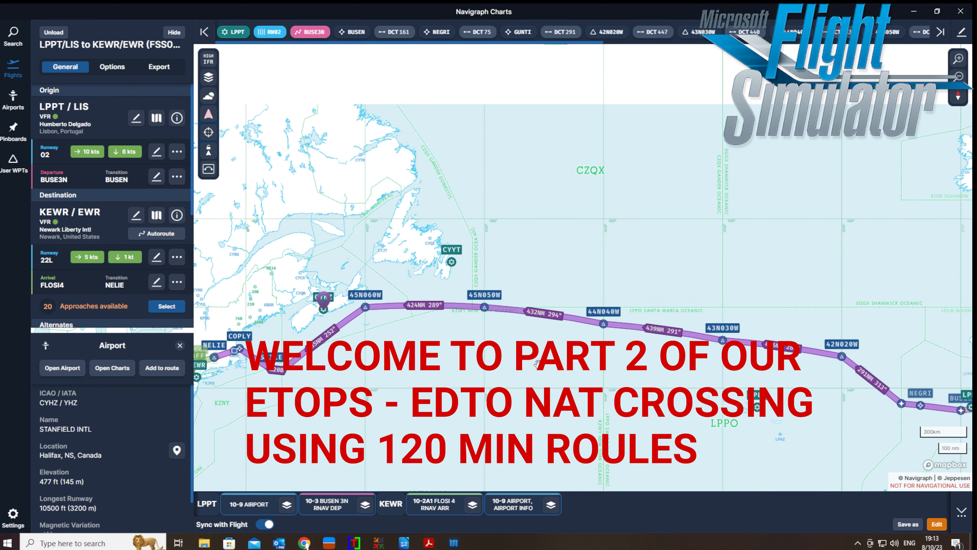
{"action": "left_click_drag", "start_coordinate": [609, 378], "coordinate": [613, 337]}
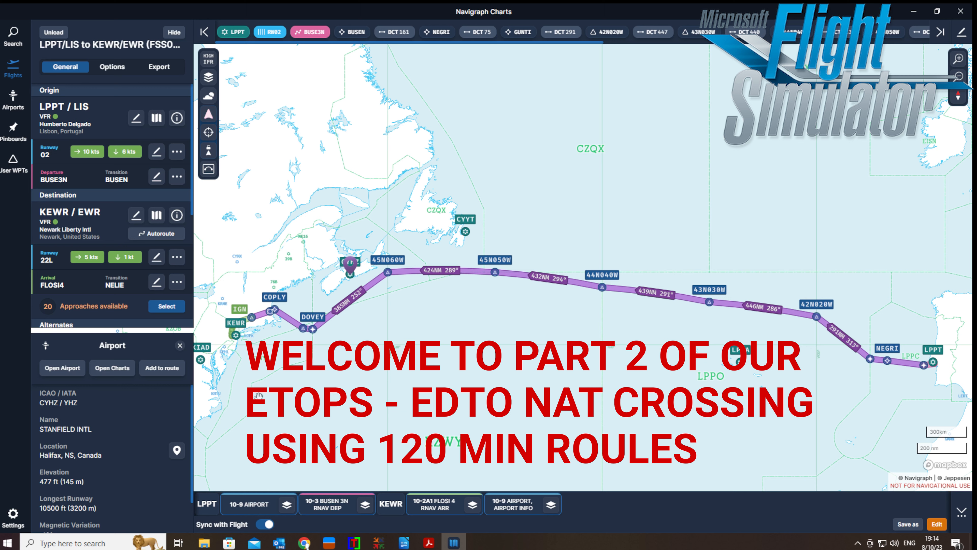
{"action": "left_click", "coordinate": [739, 368]}
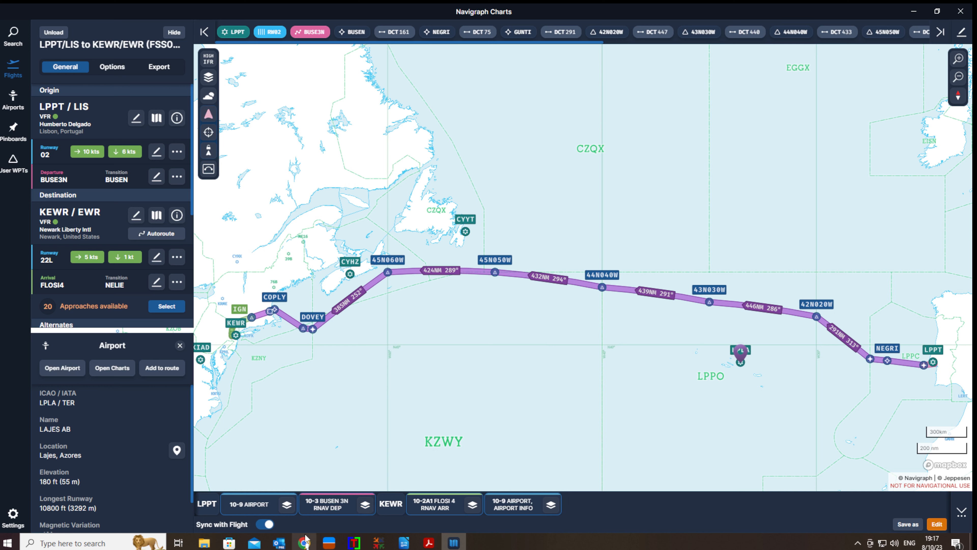
Switch to the SimBrief flight briefing in Chrome and review the LPLA to KEWR flight summary, load sheet, route and airport list.
{"action": "mouse_move", "coordinate": [303, 543]}
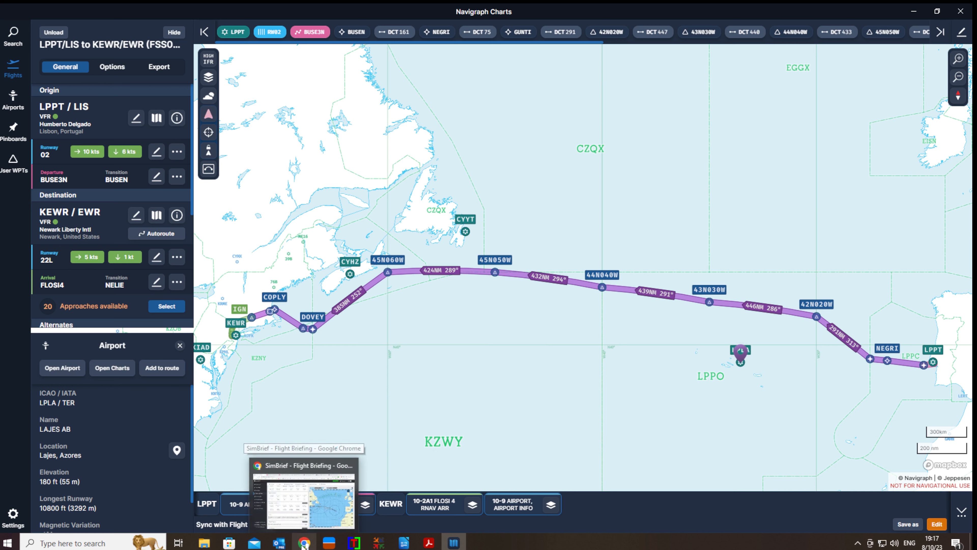
{"action": "left_click", "coordinate": [310, 528]}
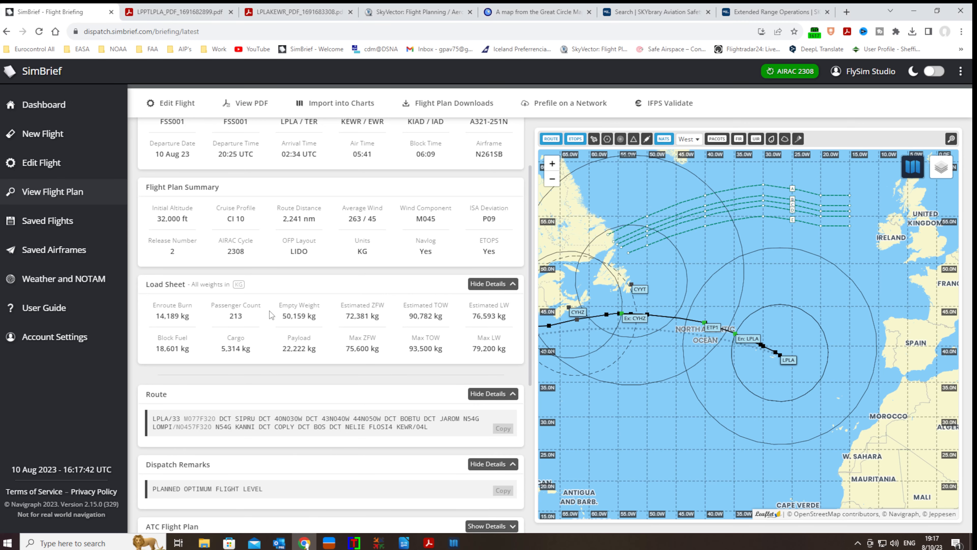
{"action": "scroll", "coordinate": [271, 315], "scroll_direction": "up", "scroll_amount": 3}
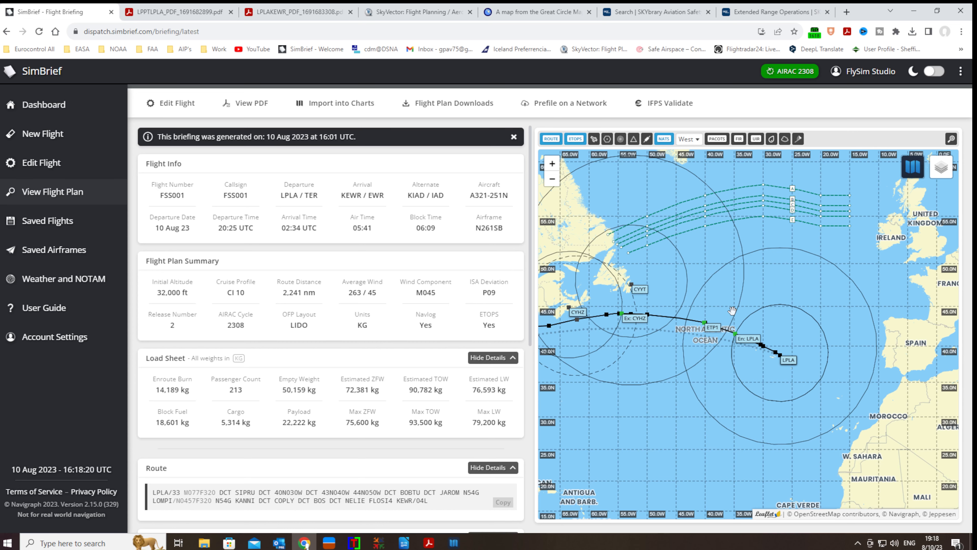
{"action": "scroll", "coordinate": [385, 366], "scroll_direction": "down", "scroll_amount": 3}
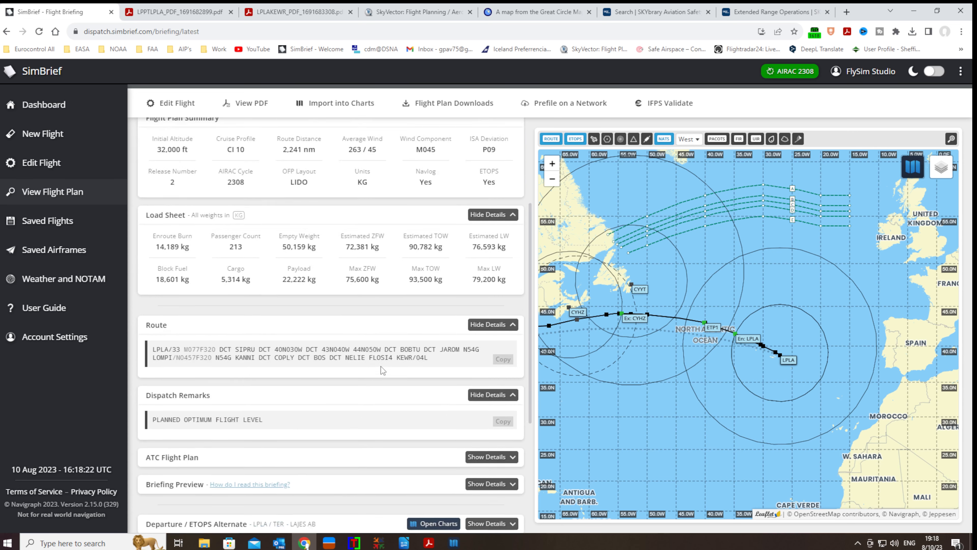
{"action": "scroll", "coordinate": [381, 366], "scroll_direction": "down", "scroll_amount": 4}
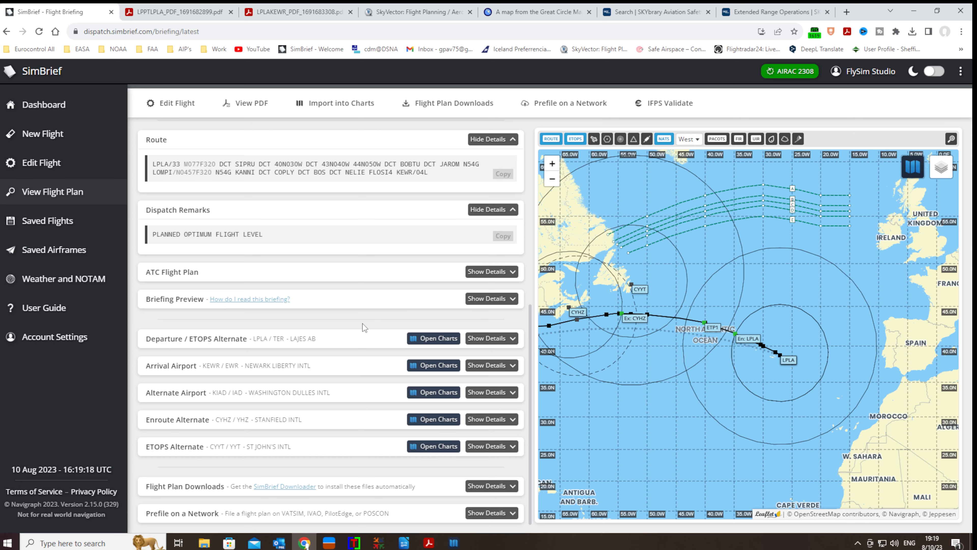
Check the weather and NOTAM details of the enroute alternate CYHZ, collapse them, and expand the ETOPS alternate CYYT details.
{"action": "left_click", "coordinate": [505, 422]}
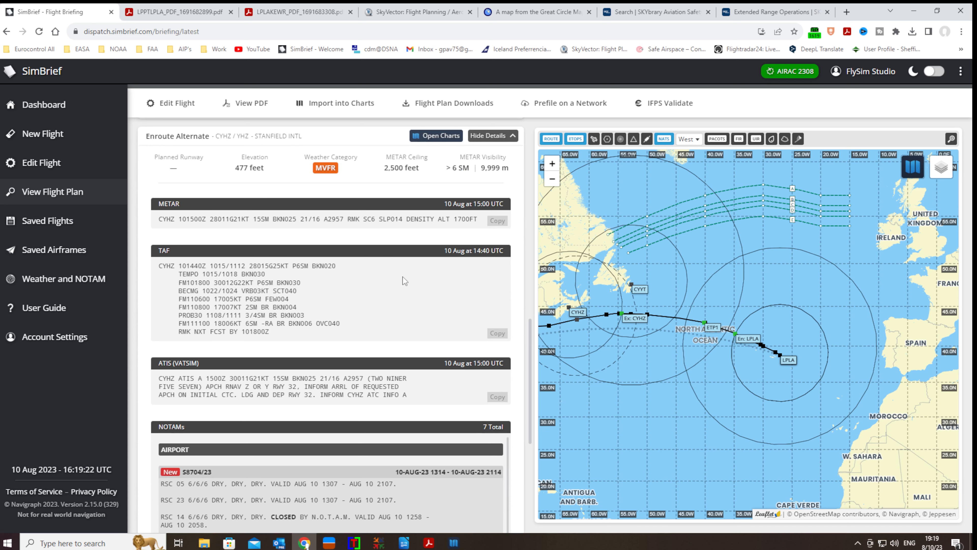
{"action": "scroll", "coordinate": [385, 261], "scroll_direction": "up", "scroll_amount": 4}
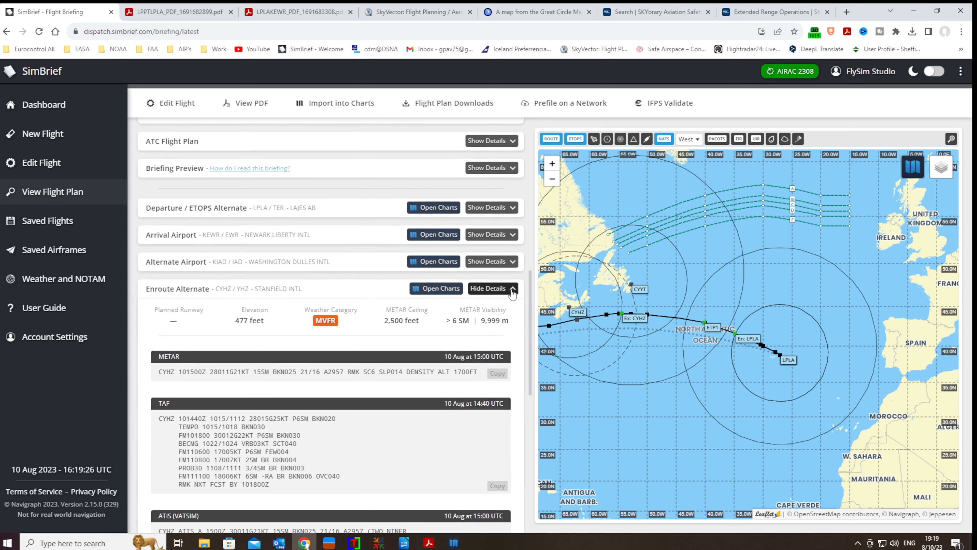
{"action": "left_click", "coordinate": [500, 289]}
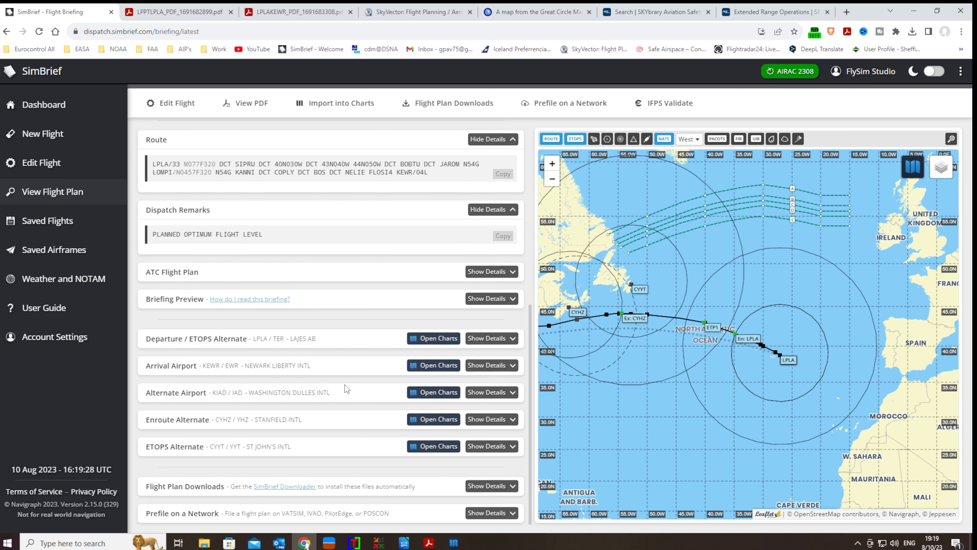
{"action": "left_click", "coordinate": [500, 447]}
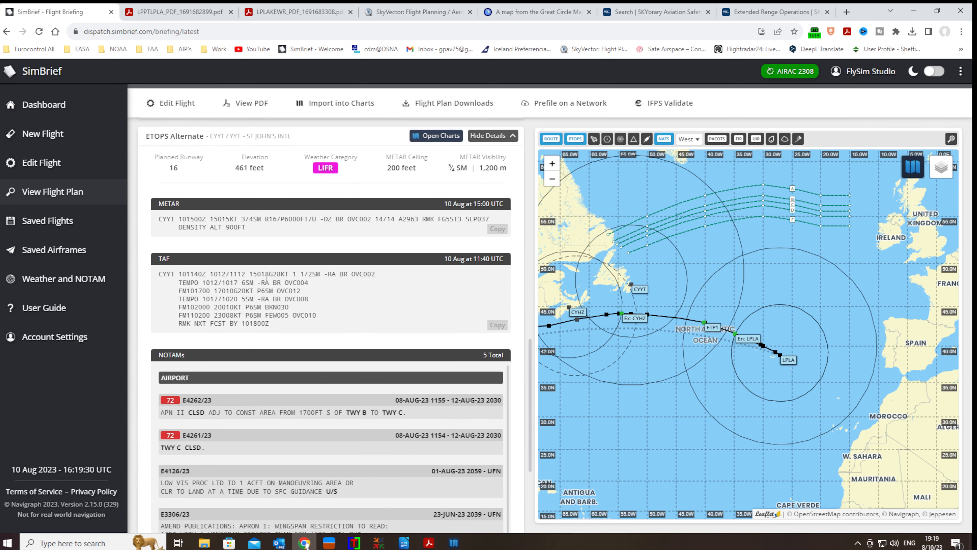
Open the LPPTLPLA flight plan PDF and mark the tankering fuel figure in the planned fuel table on page 1.
{"action": "left_click", "coordinate": [161, 14]}
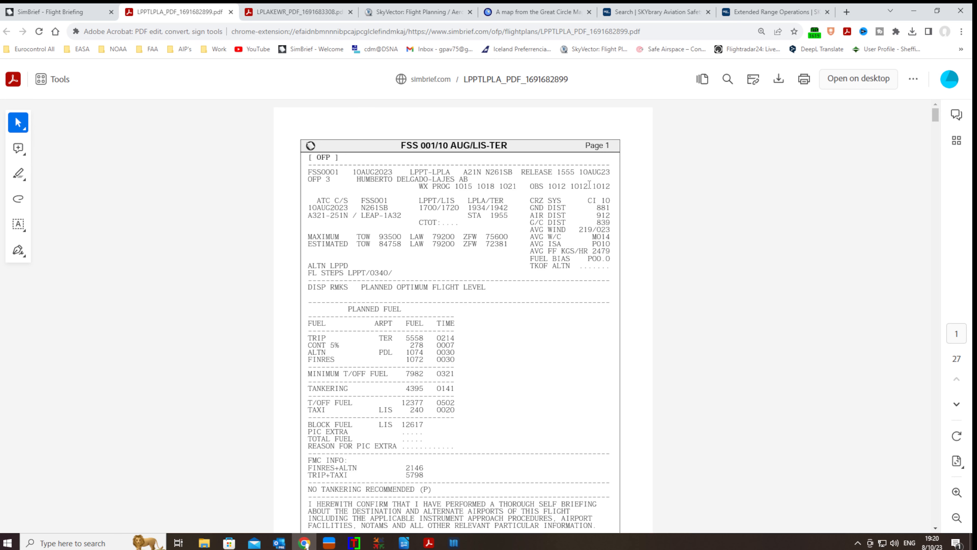
{"action": "scroll", "coordinate": [492, 326], "scroll_direction": "down", "scroll_amount": 3}
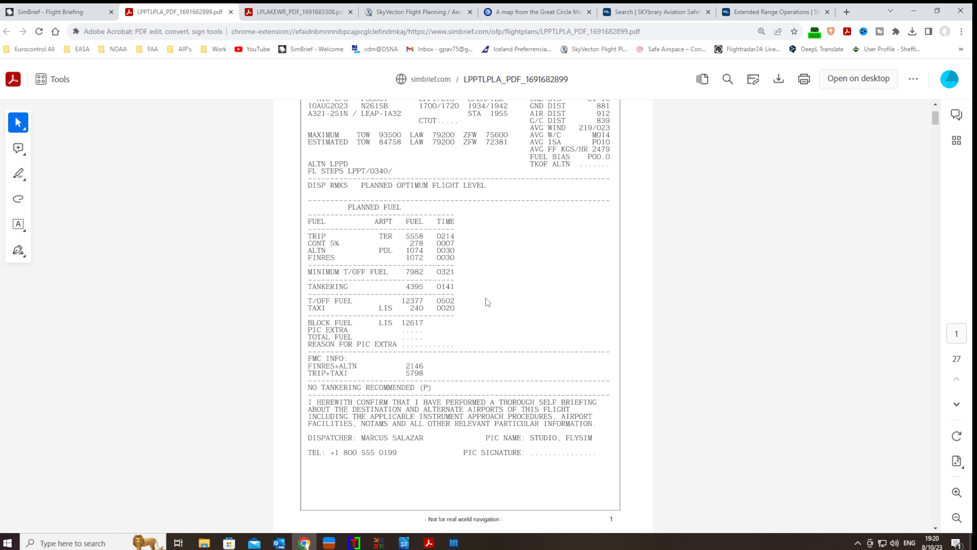
{"action": "left_click_drag", "start_coordinate": [403, 288], "coordinate": [432, 289]}
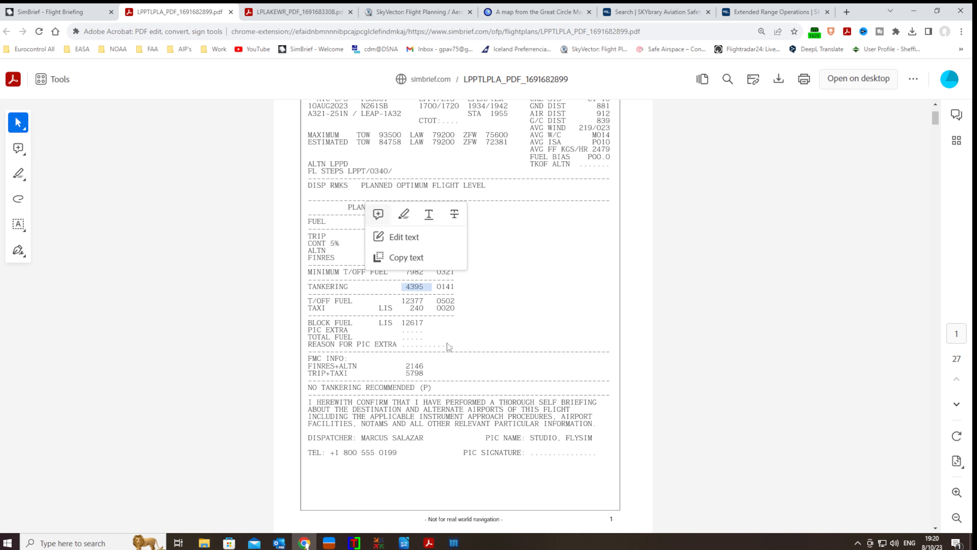
{"action": "left_click", "coordinate": [518, 338]}
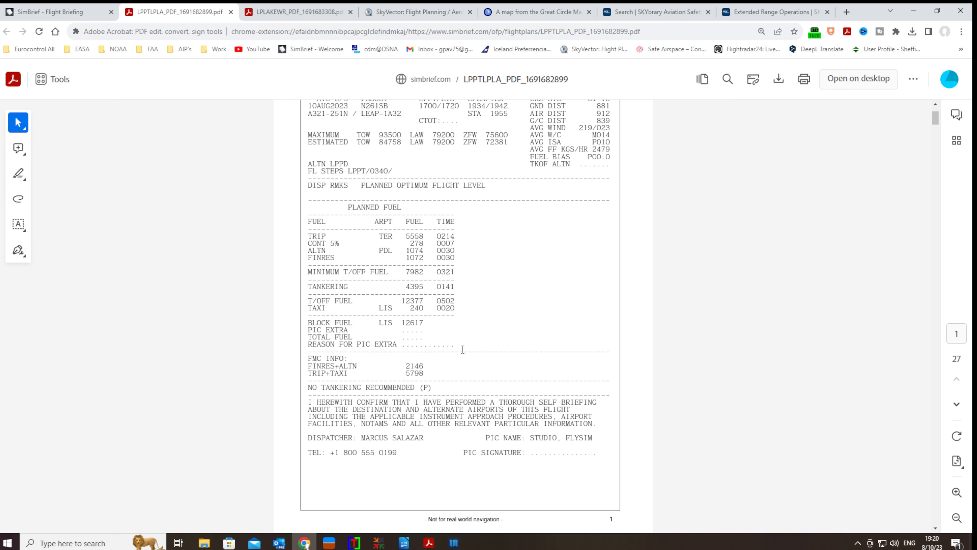
Examine the alternate route and operational impacts on page 2 and the times and weights on page 3.
{"action": "scroll", "coordinate": [463, 349], "scroll_direction": "down", "scroll_amount": 10}
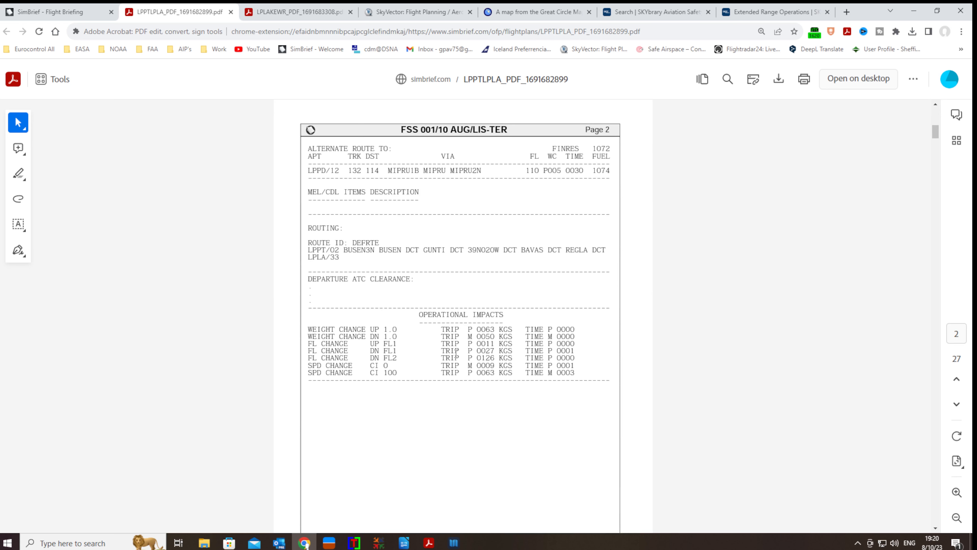
{"action": "scroll", "coordinate": [456, 353], "scroll_direction": "down", "scroll_amount": 10}
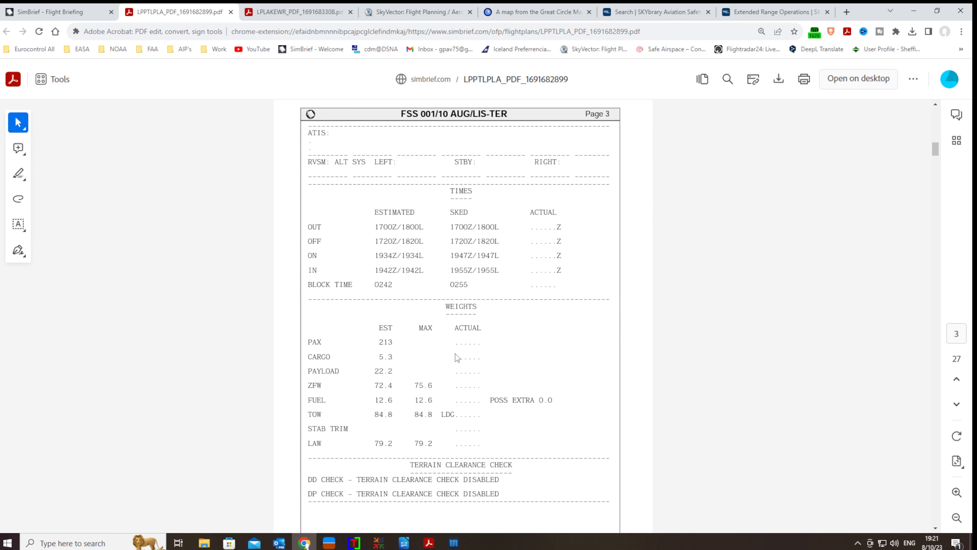
{"action": "scroll", "coordinate": [455, 354], "scroll_direction": "up", "scroll_amount": 1}
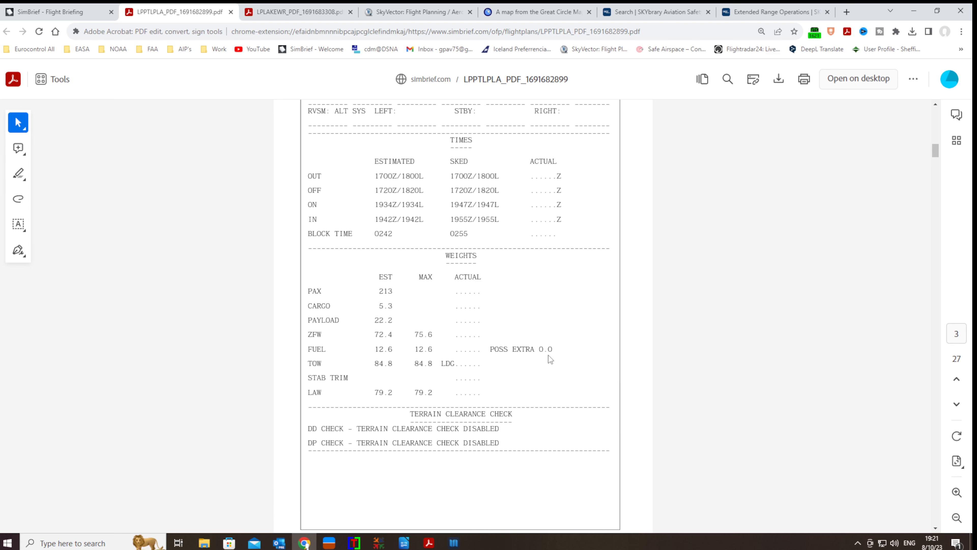
Return to page 1 of the flight plan and mark the LEAP-1A32 engine type in the header.
{"action": "scroll", "coordinate": [548, 356], "scroll_direction": "up", "scroll_amount": 20}
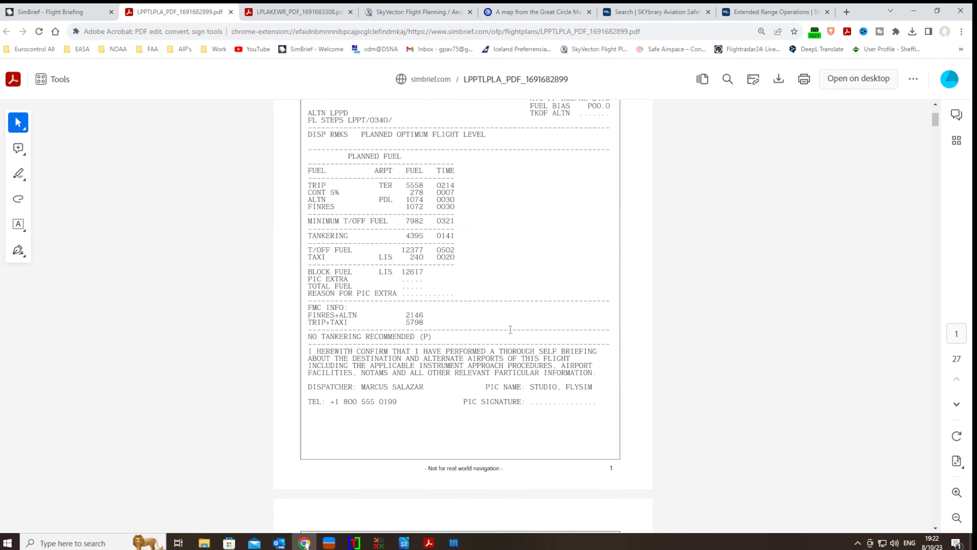
{"action": "scroll", "coordinate": [511, 329], "scroll_direction": "up", "scroll_amount": 4}
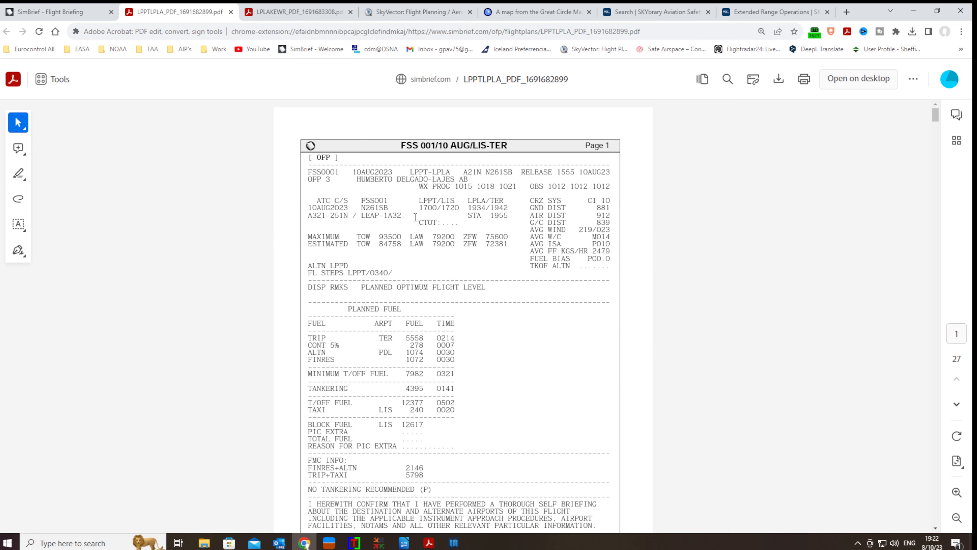
{"action": "left_click_drag", "start_coordinate": [361, 217], "coordinate": [410, 217]}
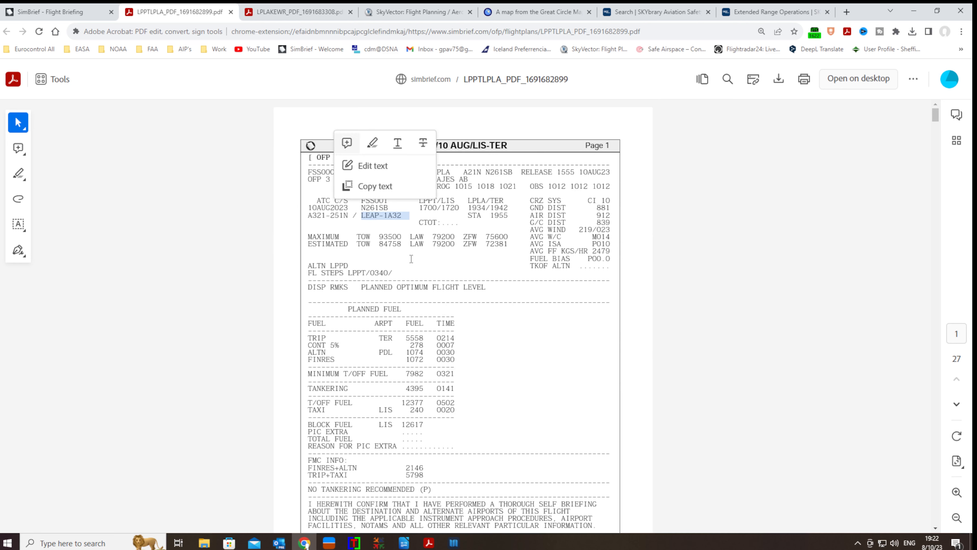
{"action": "left_click", "coordinate": [424, 256]}
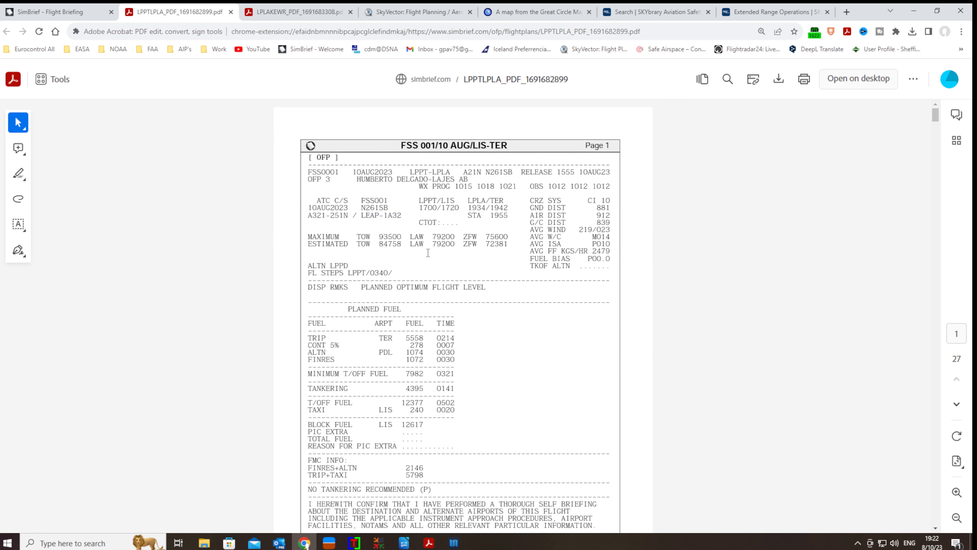
Mark the LIS block fuel on page 1, and copy the estimated and maximum landing weights (LAW) on page 3.
{"action": "scroll", "coordinate": [428, 253], "scroll_direction": "down", "scroll_amount": 4}
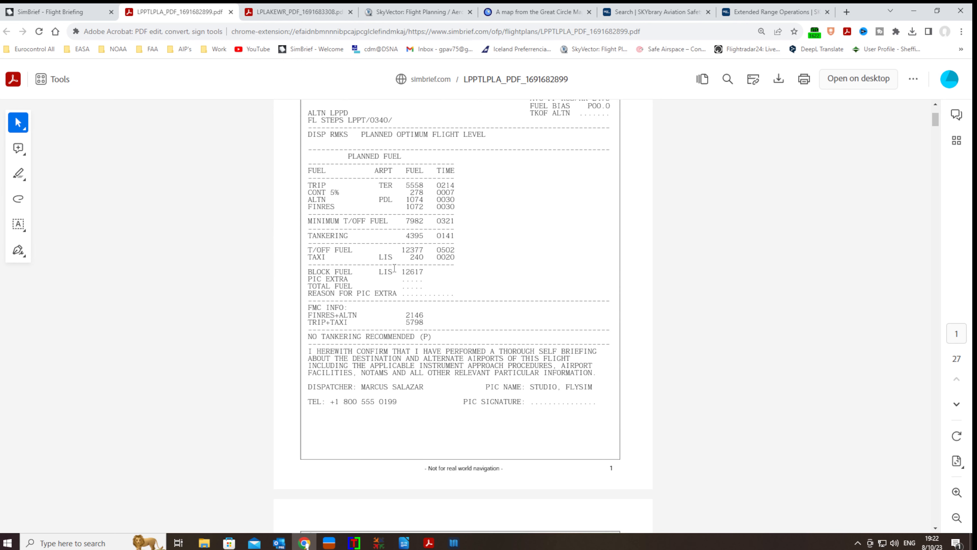
{"action": "left_click_drag", "start_coordinate": [379, 272], "coordinate": [436, 271]}
{"action": "scroll", "coordinate": [427, 274], "scroll_direction": "down", "scroll_amount": 13}
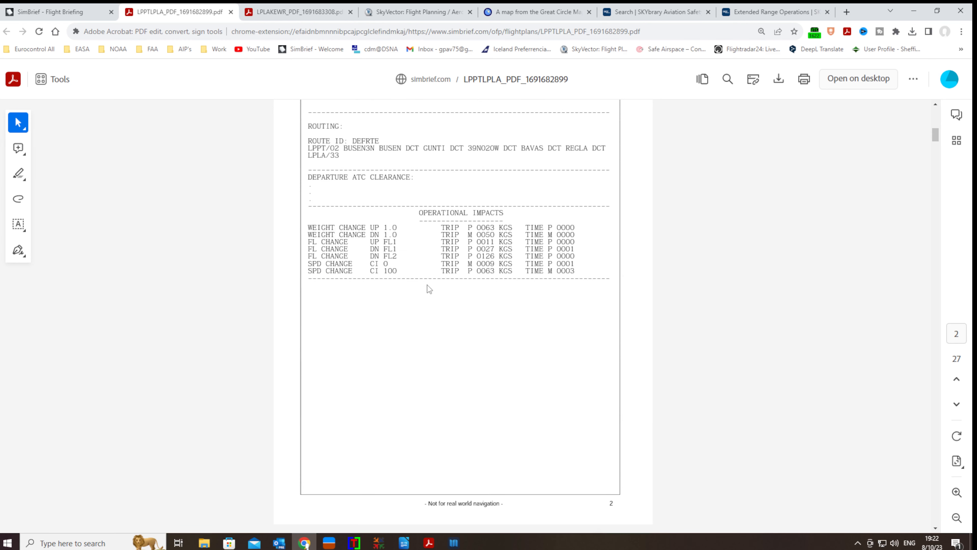
{"action": "scroll", "coordinate": [428, 287], "scroll_direction": "down", "scroll_amount": 15}
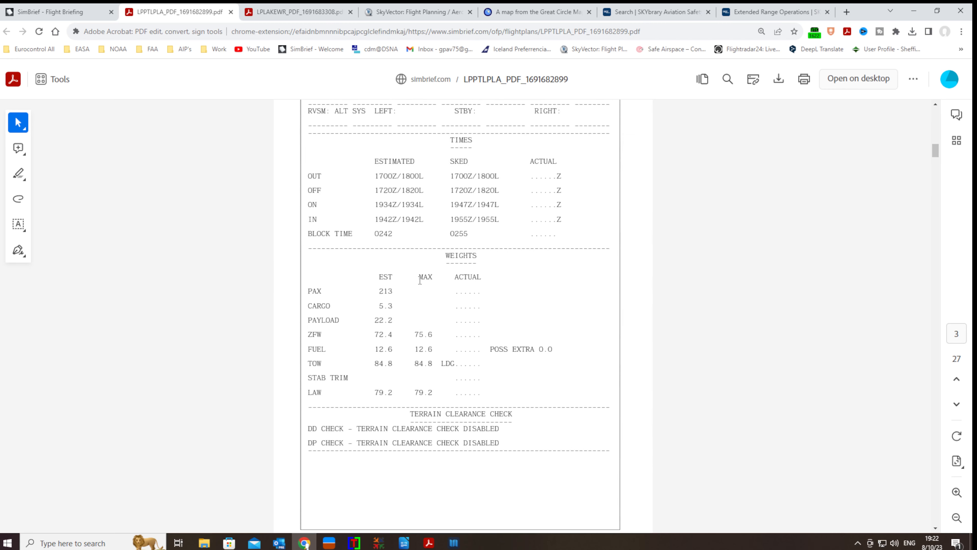
{"action": "left_click_drag", "start_coordinate": [370, 393], "coordinate": [436, 393]}
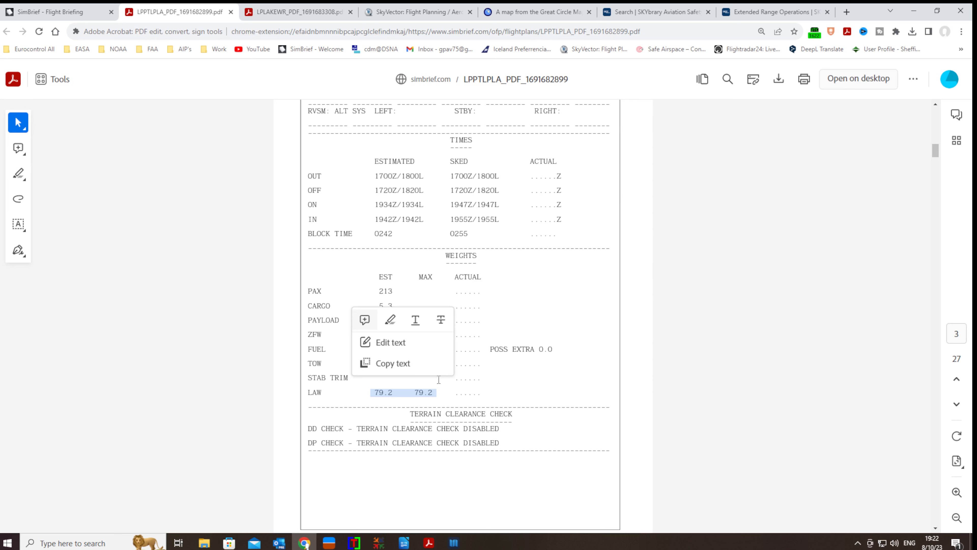
{"action": "left_click", "coordinate": [392, 364]}
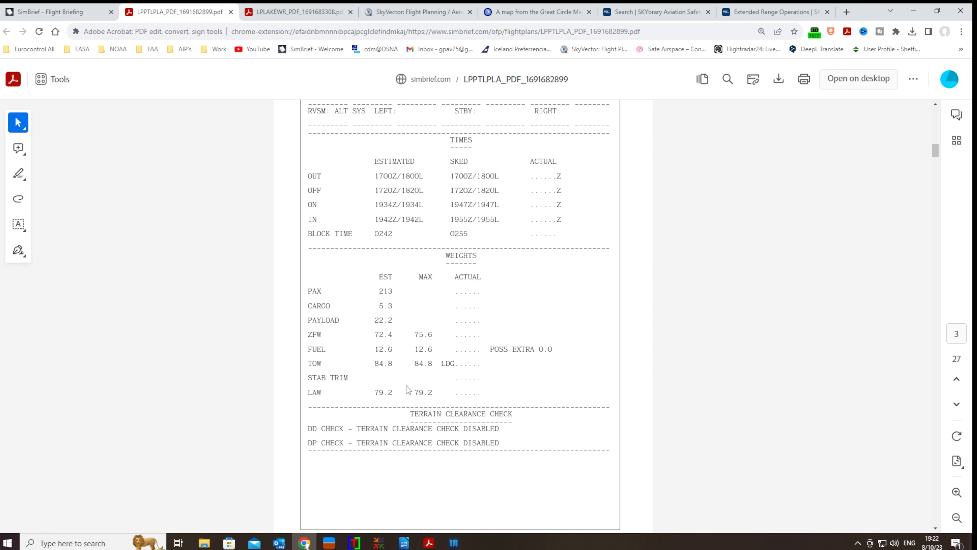
Mark the estimated and maximum LAW figures again in the weights table, and clear the selection.
{"action": "left_click_drag", "start_coordinate": [365, 392], "coordinate": [437, 392]}
{"action": "left_click", "coordinate": [438, 392]}
{"action": "left_click_drag", "start_coordinate": [358, 393], "coordinate": [366, 394]}
{"action": "left_click", "coordinate": [436, 398]}
{"action": "left_click_drag", "start_coordinate": [432, 392], "coordinate": [375, 393]}
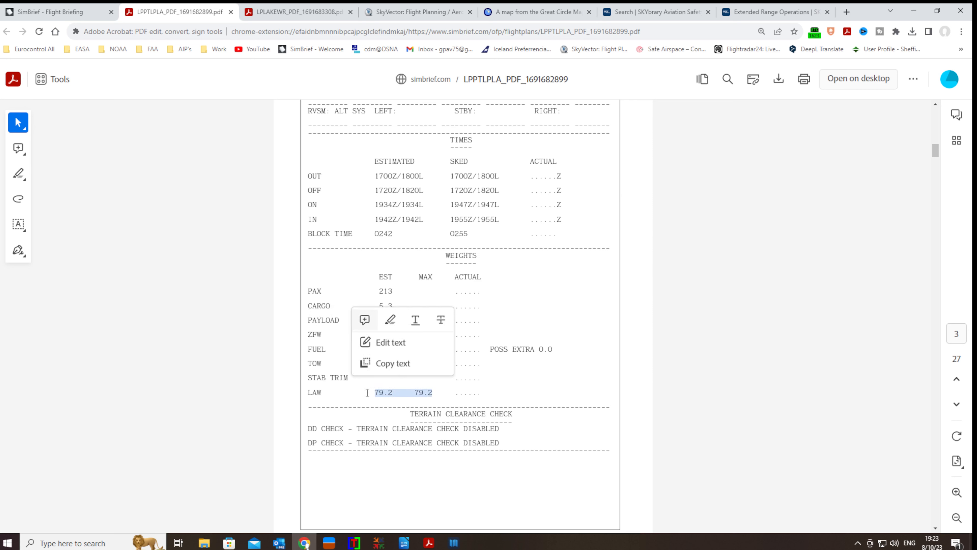
{"action": "left_click", "coordinate": [396, 406]}
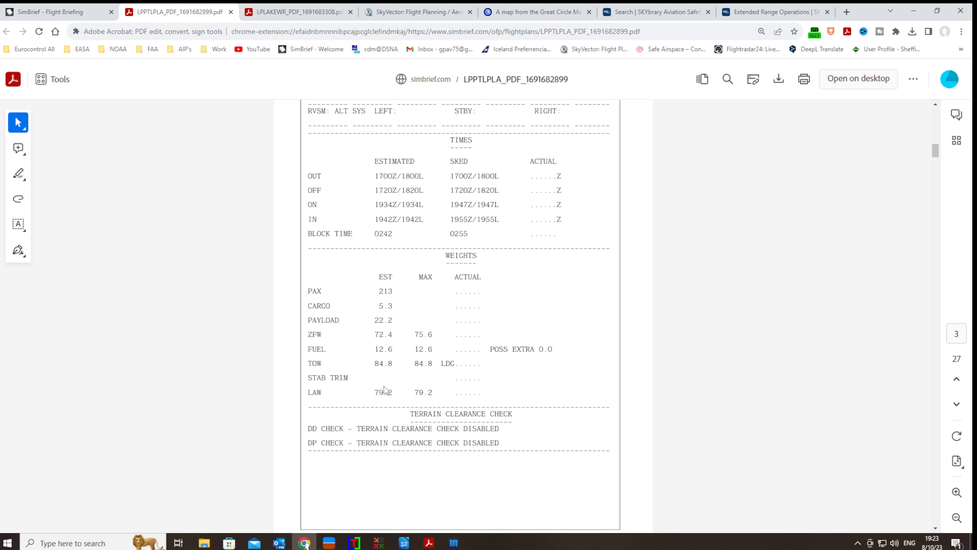
Review the planned fuel on page 1 again, along with the alternate route, routing and operational impacts on page 2.
{"action": "scroll", "coordinate": [397, 394], "scroll_direction": "up", "scroll_amount": 6}
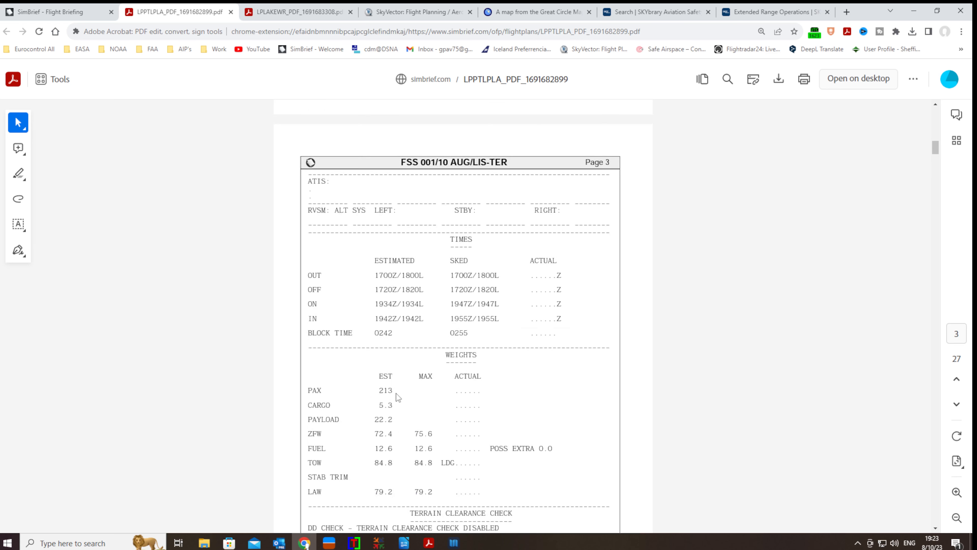
{"action": "scroll", "coordinate": [393, 382], "scroll_direction": "up", "scroll_amount": 15}
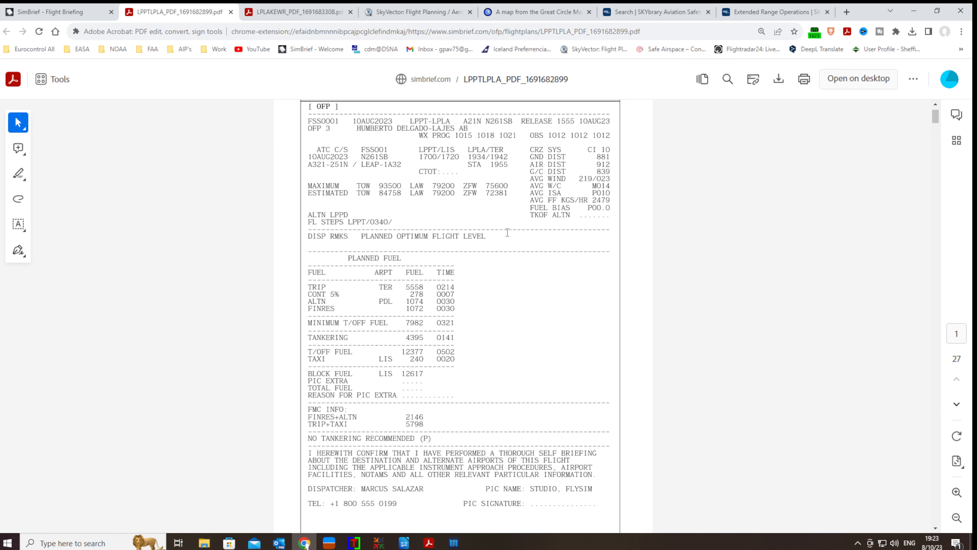
{"action": "scroll", "coordinate": [497, 271], "scroll_direction": "down", "scroll_amount": 12}
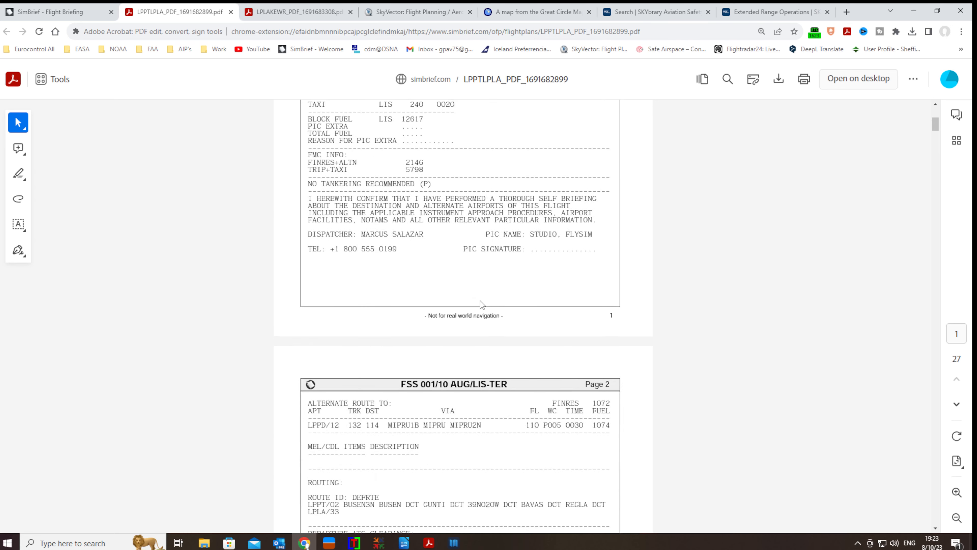
{"action": "scroll", "coordinate": [480, 300], "scroll_direction": "down", "scroll_amount": 3}
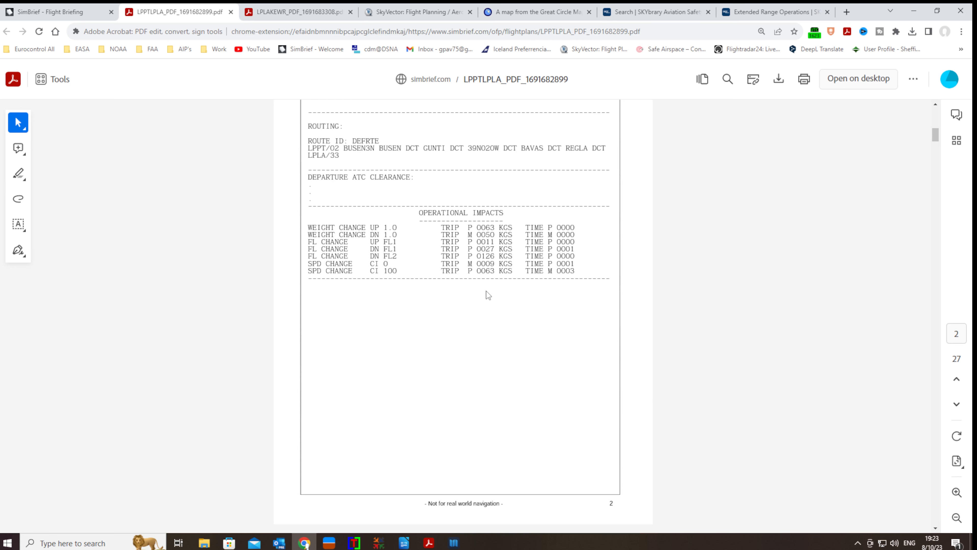
{"action": "scroll", "coordinate": [472, 291], "scroll_direction": "up", "scroll_amount": 6}
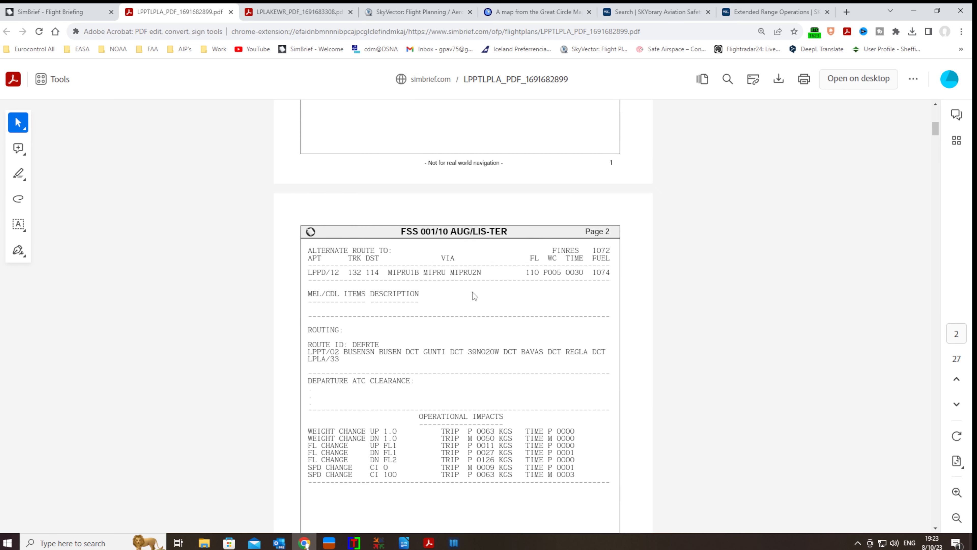
Review the Lajes–Newark flight info, flight plan summary and load sheet in the SimBrief briefing, cross-checking page 1 of the LPPTLPLA plan.
{"action": "scroll", "coordinate": [436, 280], "scroll_direction": "up", "scroll_amount": 12}
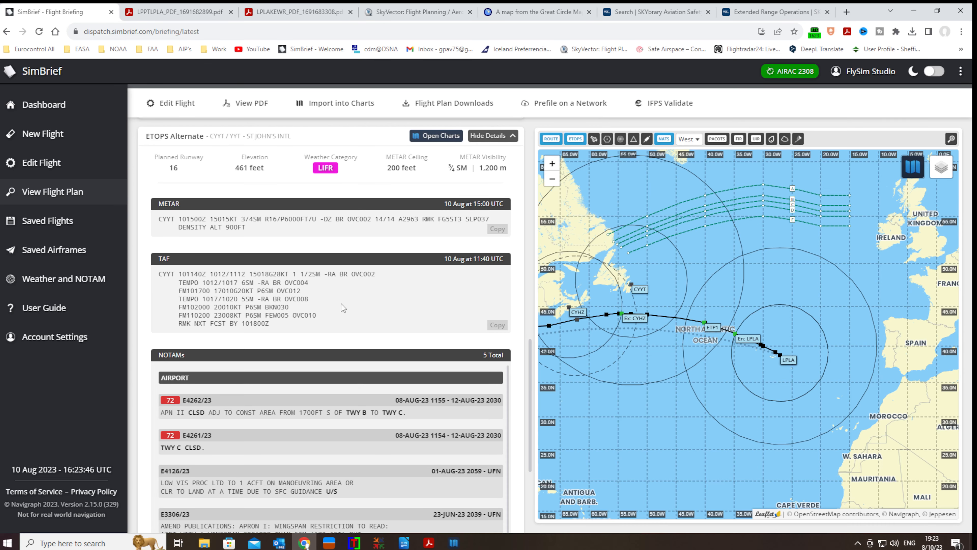
{"action": "scroll", "coordinate": [316, 270], "scroll_direction": "up", "scroll_amount": 15}
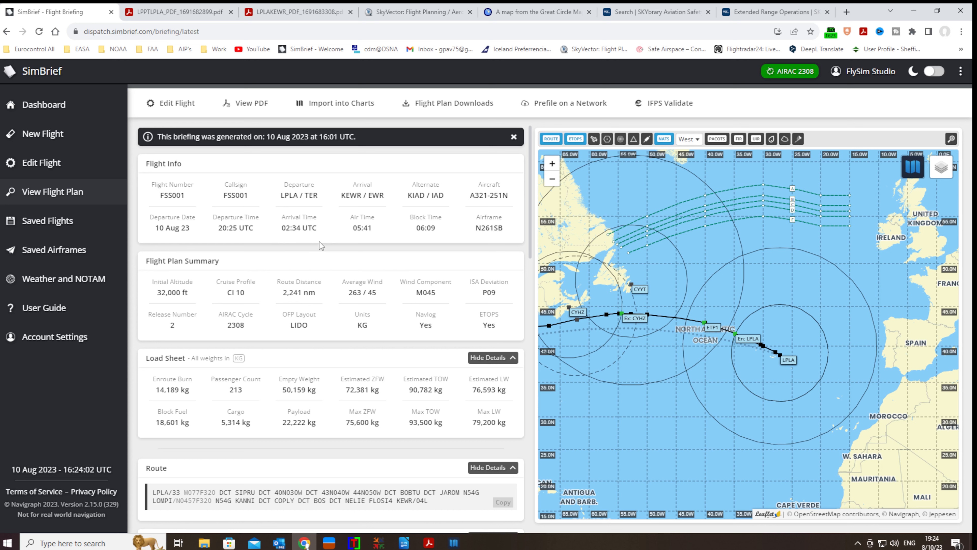
{"action": "scroll", "coordinate": [644, 370], "scroll_direction": "down", "scroll_amount": 2}
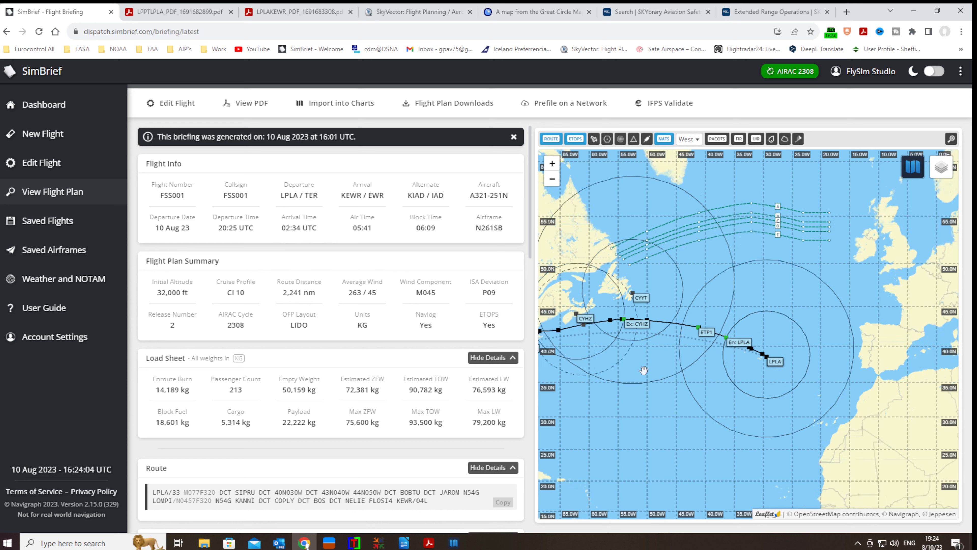
{"action": "scroll", "coordinate": [644, 369], "scroll_direction": "up", "scroll_amount": 2}
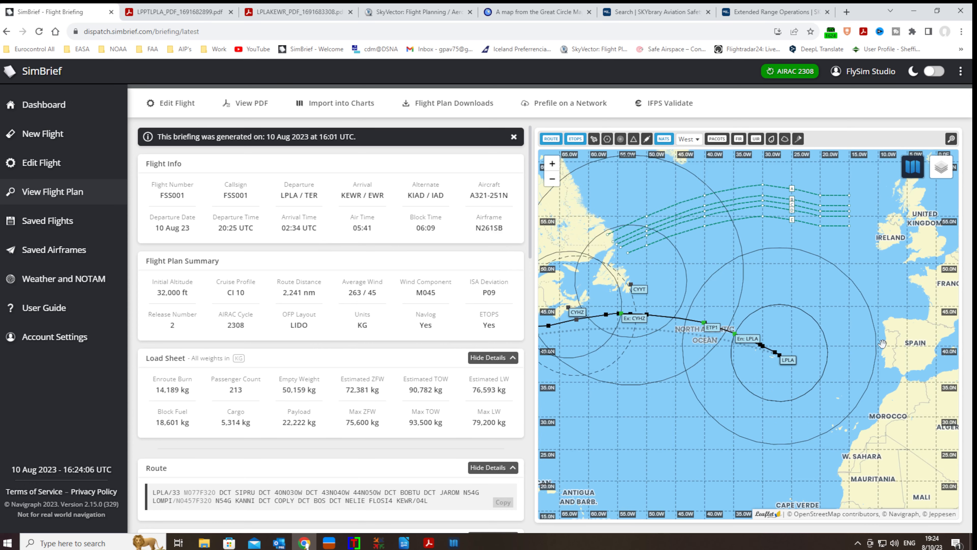
{"action": "scroll", "coordinate": [254, 399], "scroll_direction": "down", "scroll_amount": 2}
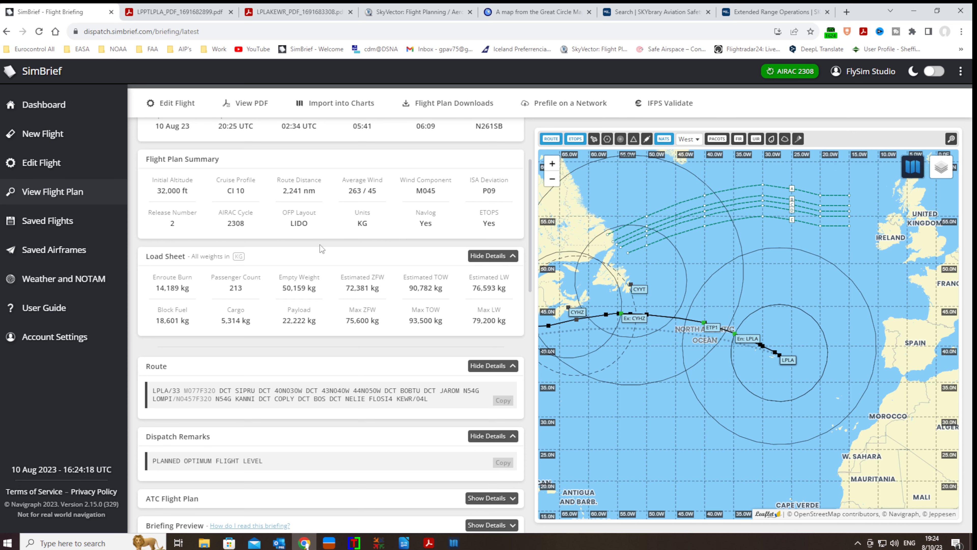
{"action": "left_click", "coordinate": [171, 15]}
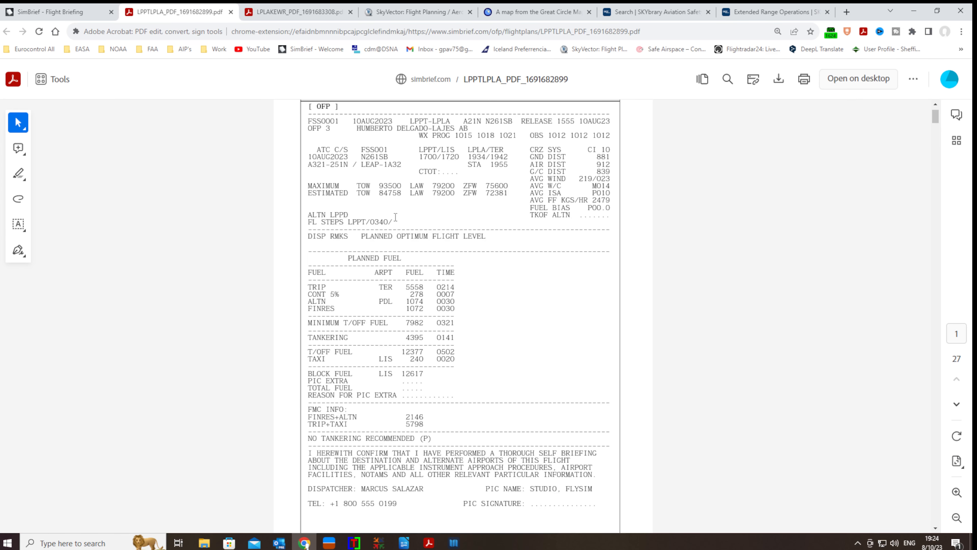
{"action": "left_click", "coordinate": [77, 16]}
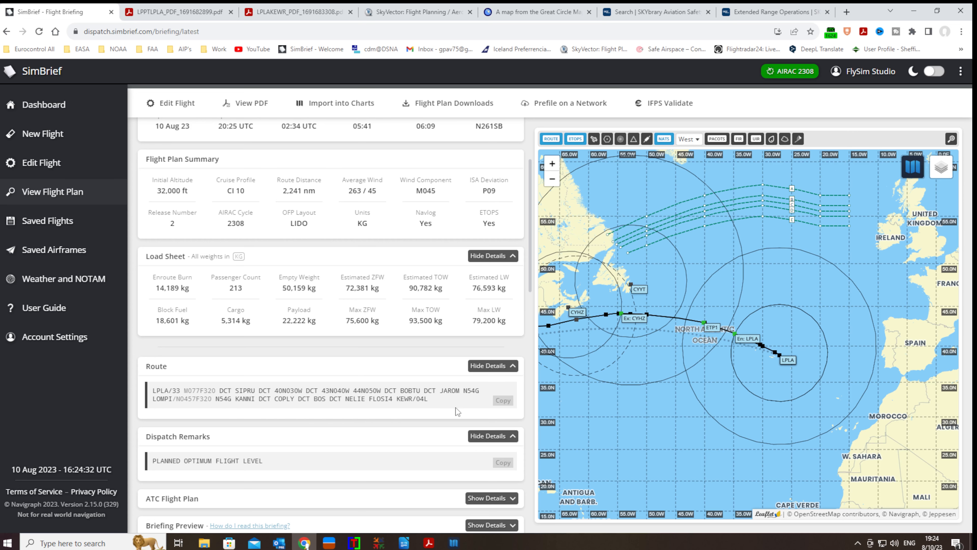
Show the full LPLA to KEWR route on the map, and expand the ATC flight plan details to read them before collapsing them.
{"action": "left_click_drag", "start_coordinate": [671, 368], "coordinate": [766, 366]}
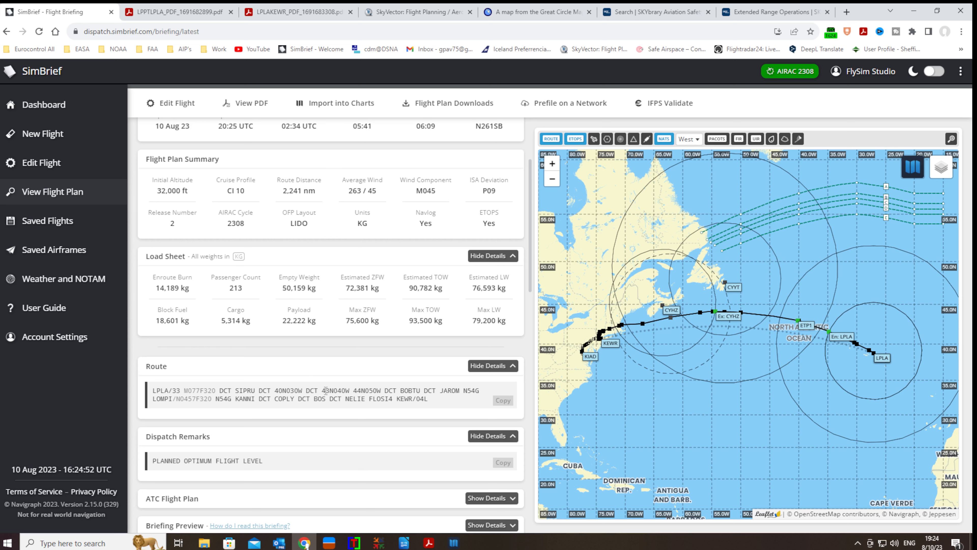
{"action": "scroll", "coordinate": [325, 389], "scroll_direction": "down", "scroll_amount": 5}
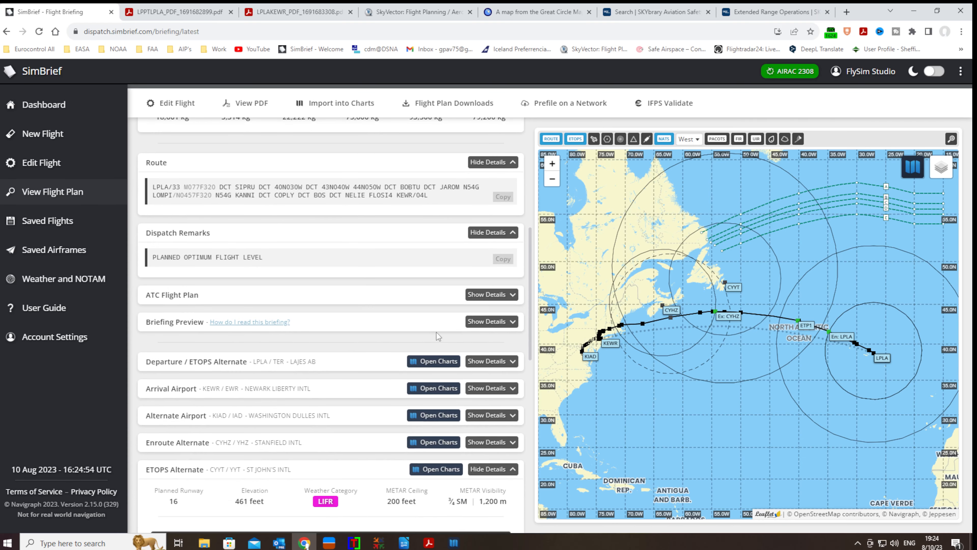
{"action": "left_click", "coordinate": [495, 295]}
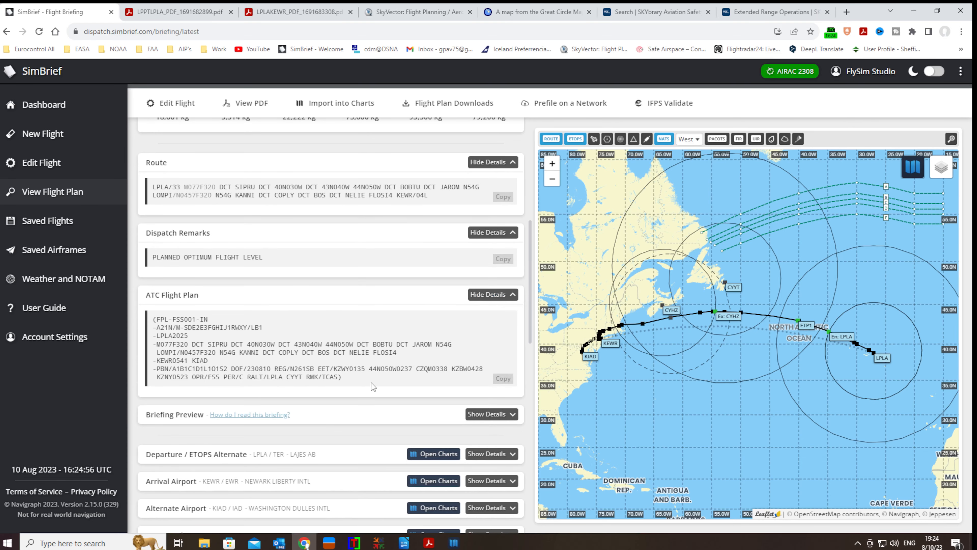
{"action": "left_click", "coordinate": [493, 295]}
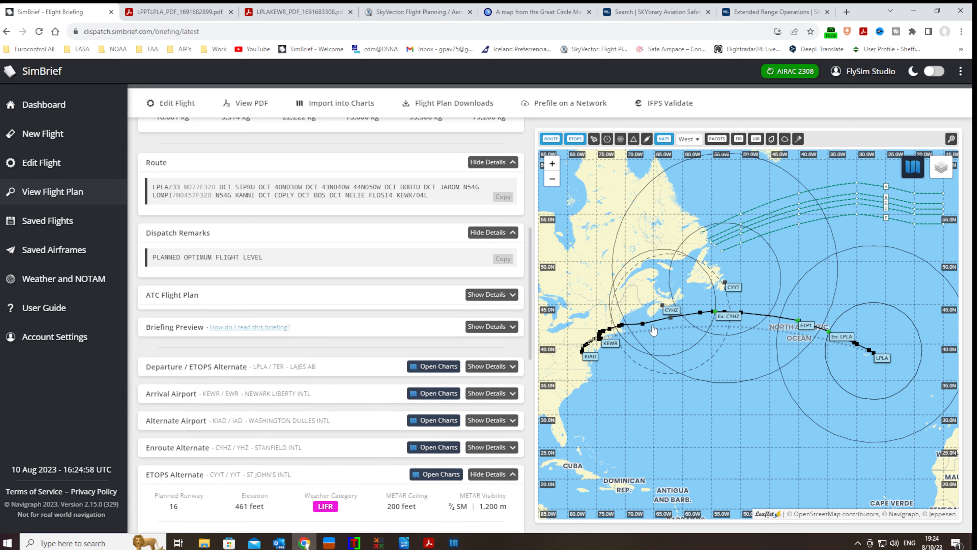
Open the LPLAKEWR flight plan PDF and mark the LPLA/TER departure times and the FL steps entry in its page 1 header.
{"action": "left_click", "coordinate": [180, 16]}
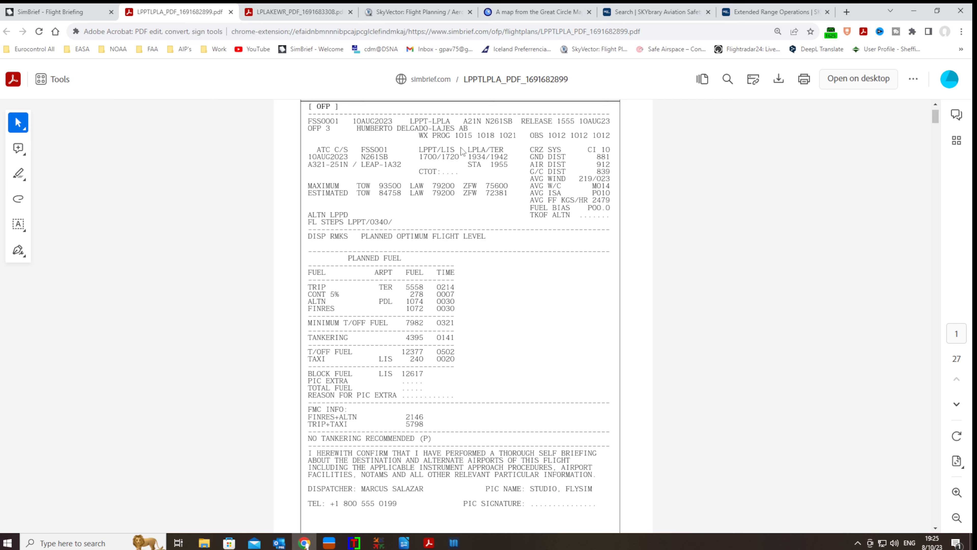
{"action": "left_click", "coordinate": [293, 12]}
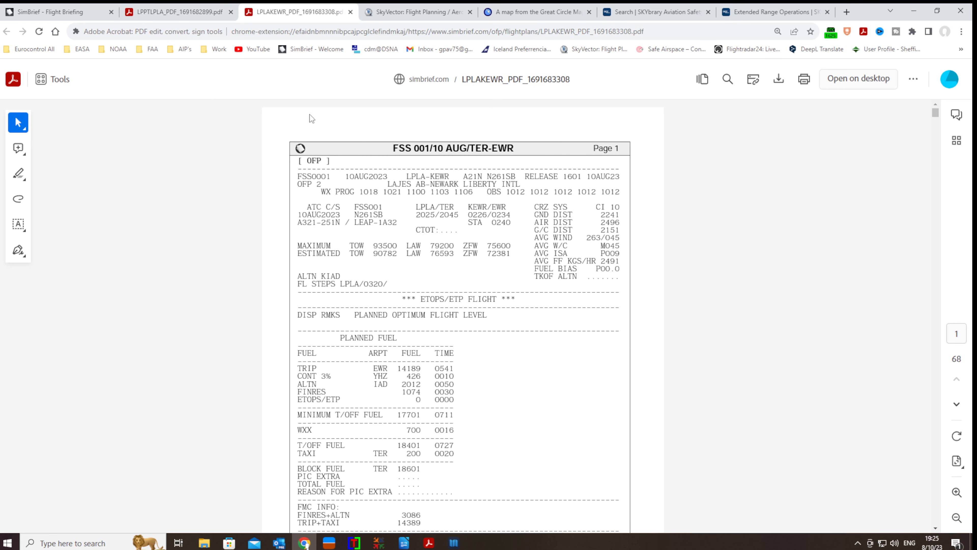
{"action": "left_click_drag", "start_coordinate": [409, 214], "coordinate": [465, 216]}
{"action": "left_click", "coordinate": [481, 241]}
{"action": "mouse_move", "coordinate": [391, 284]}
{"action": "left_mouse_down"}
{"action": "mouse_move", "coordinate": [331, 286]}
{"action": "mouse_move", "coordinate": [386, 286]}
{"action": "left_mouse_up"}
{"action": "left_click", "coordinate": [391, 284]}
Mark the trip fuel, the ETOPS/ETP entry and the WXX fuel and time in the planned fuel table on page 1.
{"action": "scroll", "coordinate": [387, 298], "scroll_direction": "down", "scroll_amount": 4}
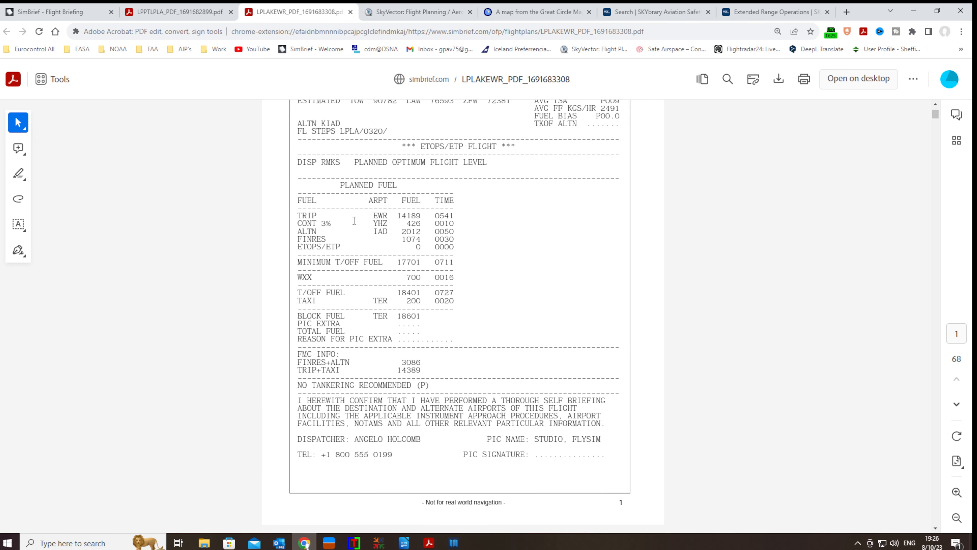
{"action": "left_click_drag", "start_coordinate": [394, 215], "coordinate": [423, 217]}
{"action": "left_click", "coordinate": [426, 217]}
{"action": "left_click", "coordinate": [427, 221]}
{"action": "left_click_drag", "start_coordinate": [298, 247], "coordinate": [308, 247]}
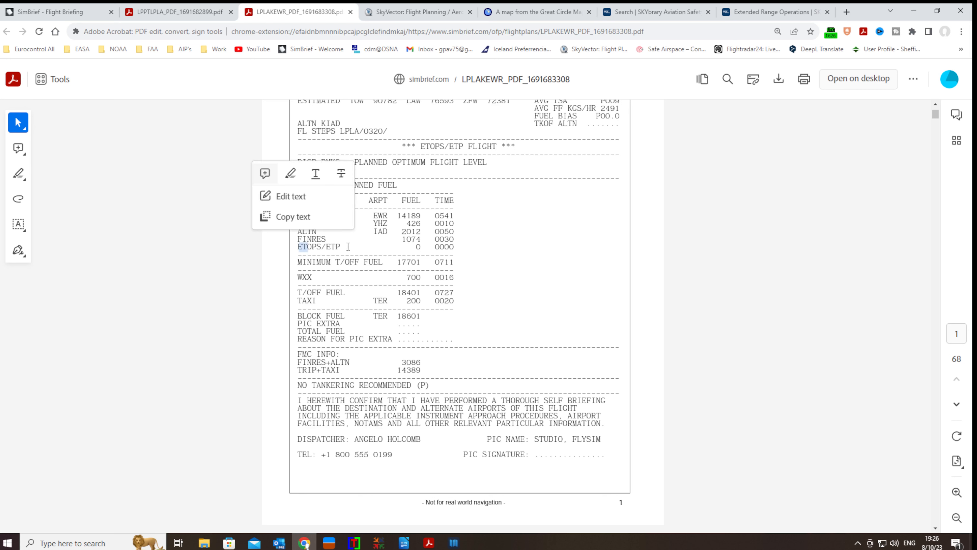
{"action": "left_click", "coordinate": [434, 247]}
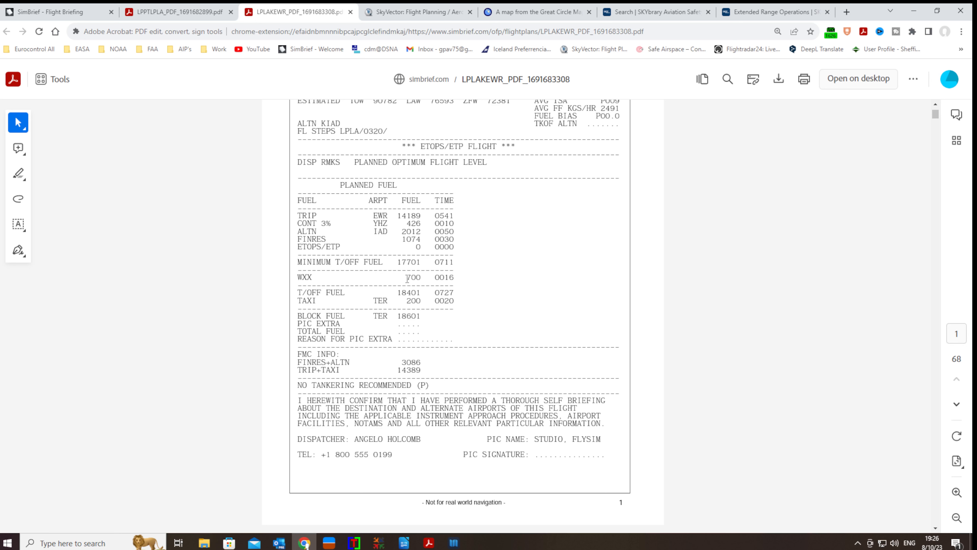
{"action": "left_click_drag", "start_coordinate": [403, 277], "coordinate": [454, 279]}
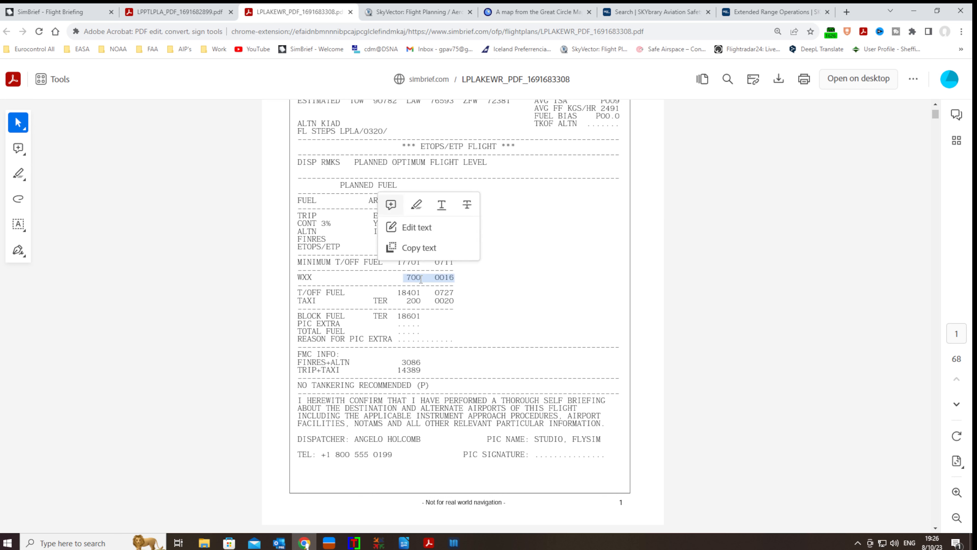
{"action": "left_click", "coordinate": [383, 279]}
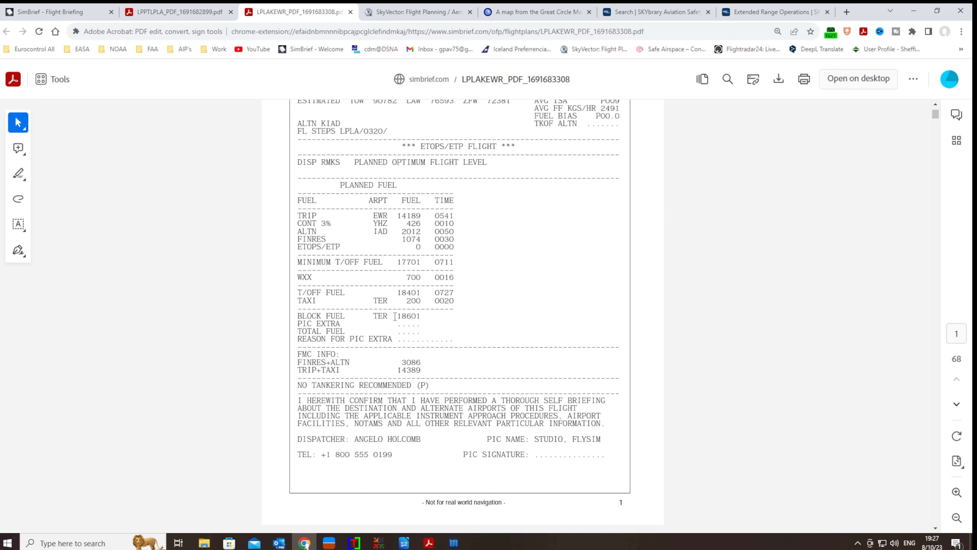
Mark the TER block fuel, the taxi fuel and the FINRES+ALTN figure on page 1, clearing the selection after each.
{"action": "left_click_drag", "start_coordinate": [395, 316], "coordinate": [435, 317]}
{"action": "left_click", "coordinate": [435, 316]}
{"action": "left_click_drag", "start_coordinate": [403, 300], "coordinate": [423, 299]}
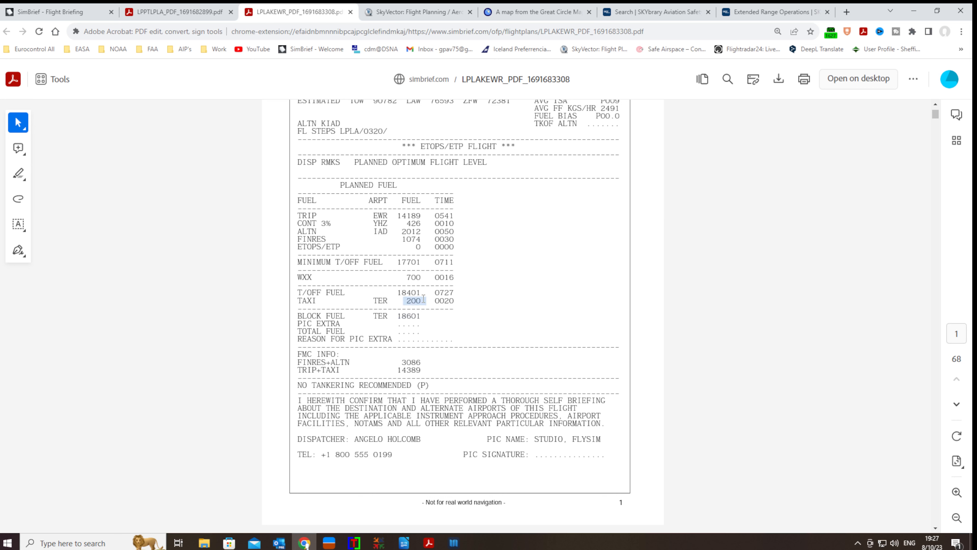
{"action": "left_click", "coordinate": [437, 321]}
{"action": "scroll", "coordinate": [427, 315], "scroll_direction": "down", "scroll_amount": 3}
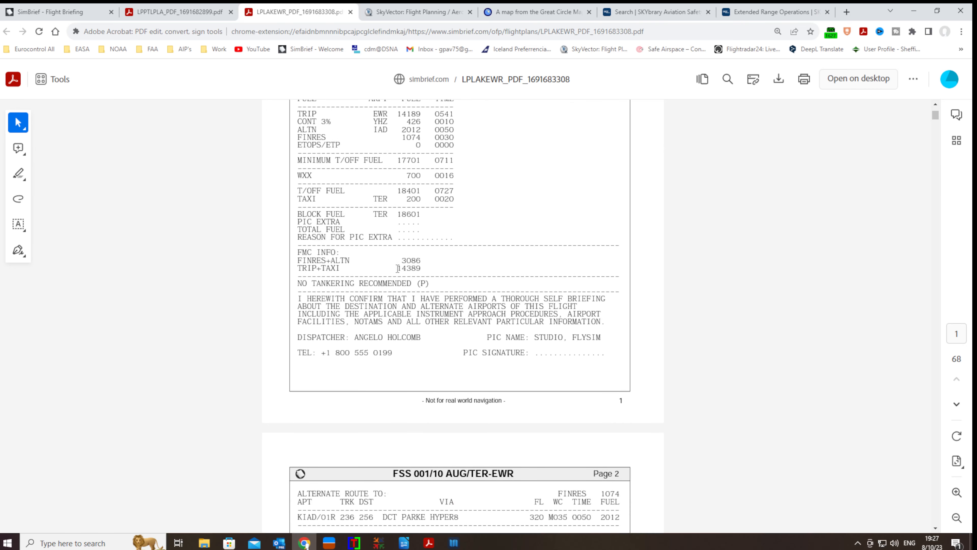
{"action": "left_click_drag", "start_coordinate": [395, 260], "coordinate": [437, 262]}
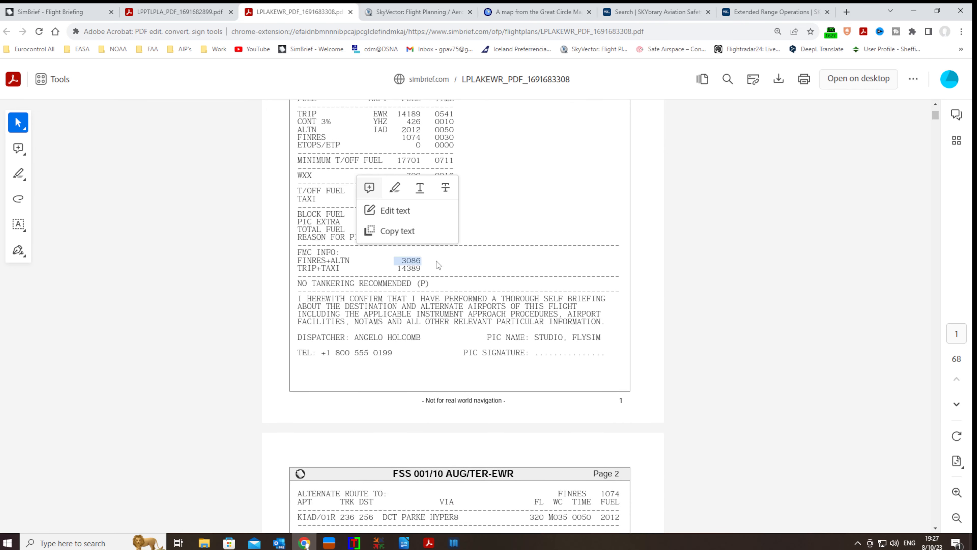
{"action": "left_click", "coordinate": [436, 261]}
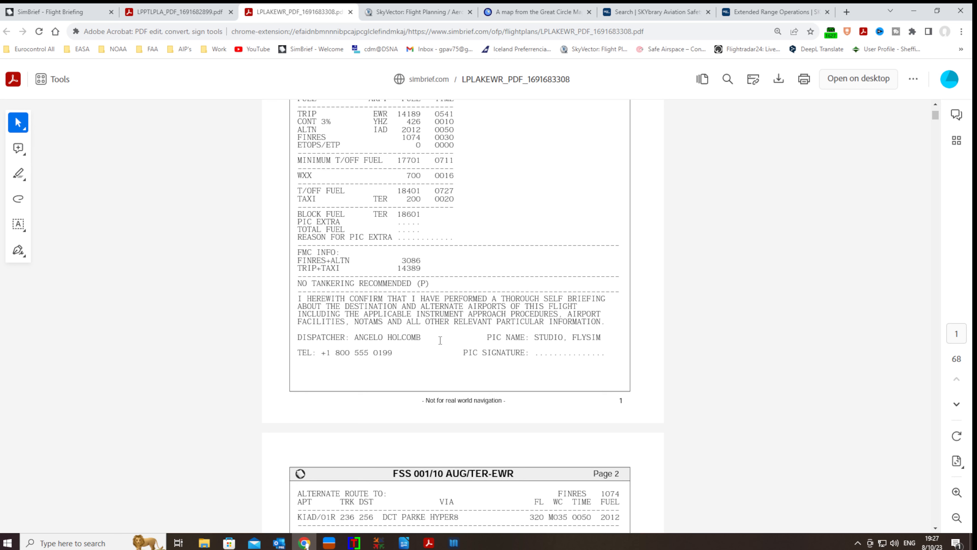
Mark the KIAD alternate route on page 2, and examine the routing and operational impacts.
{"action": "scroll", "coordinate": [438, 323], "scroll_direction": "down", "scroll_amount": 3}
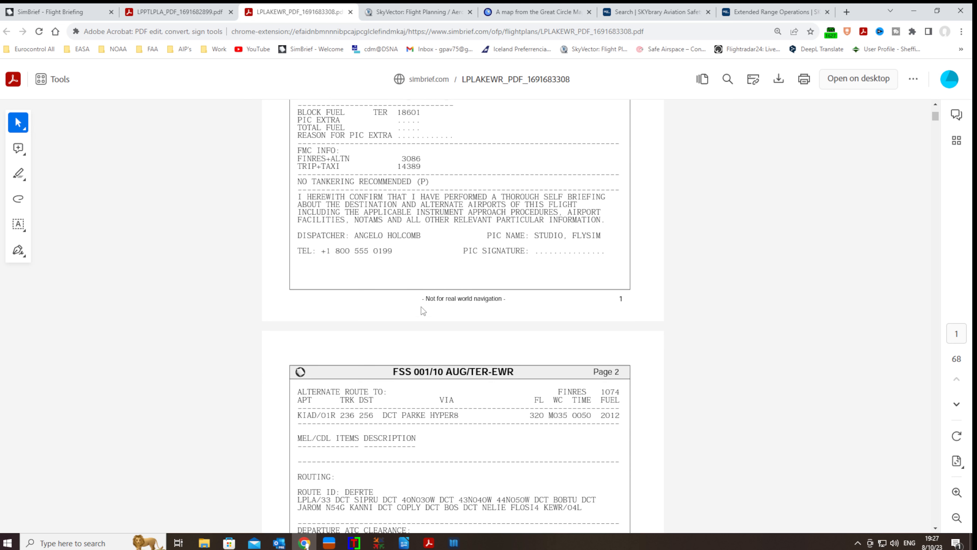
{"action": "scroll", "coordinate": [413, 330], "scroll_direction": "down", "scroll_amount": 4}
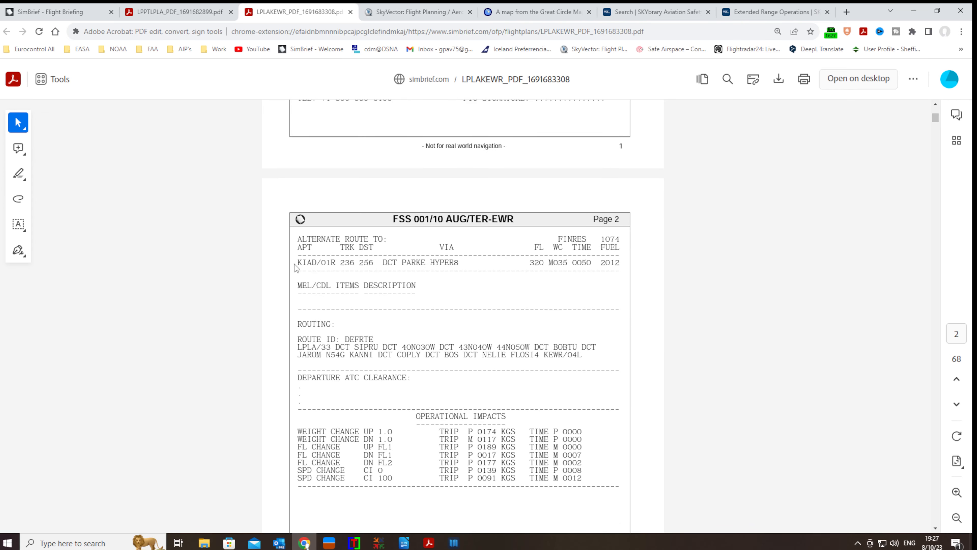
{"action": "left_click_drag", "start_coordinate": [298, 265], "coordinate": [475, 266]}
{"action": "left_click", "coordinate": [455, 283]}
{"action": "scroll", "coordinate": [412, 292], "scroll_direction": "down", "scroll_amount": 4}
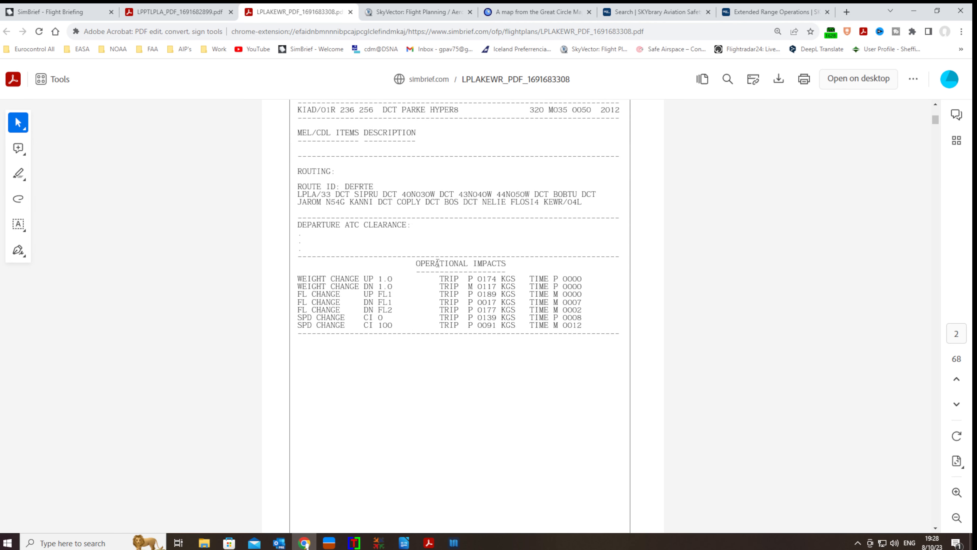
Mark the scheduled IN time in the times table on page 3 and clear the selection.
{"action": "scroll", "coordinate": [404, 236], "scroll_direction": "down", "scroll_amount": 8}
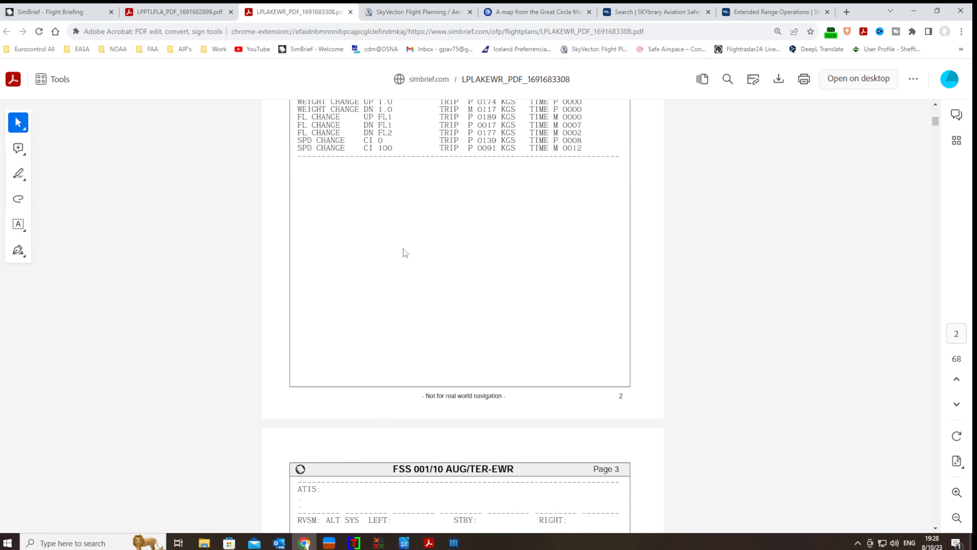
{"action": "scroll", "coordinate": [402, 255], "scroll_direction": "down", "scroll_amount": 5}
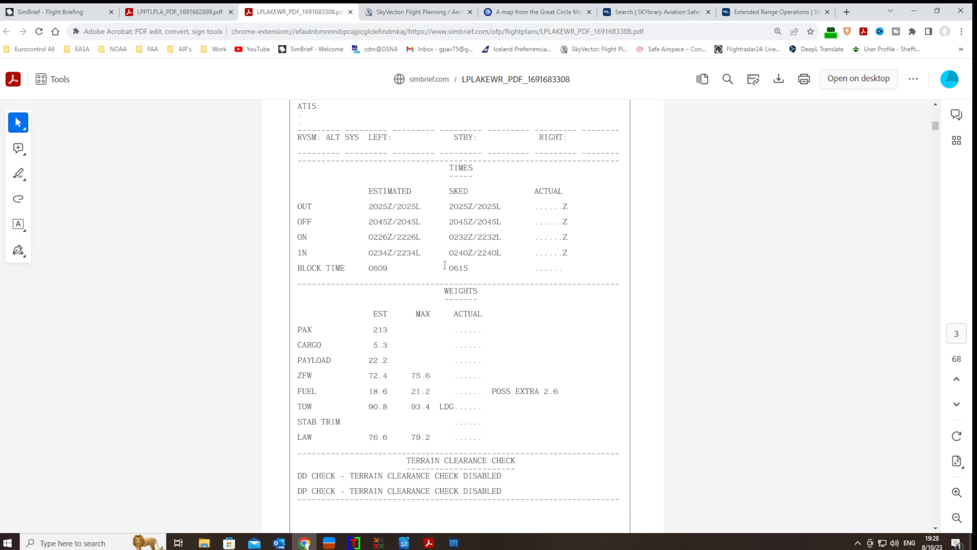
{"action": "double_click", "coordinate": [481, 254]}
{"action": "left_click", "coordinate": [487, 267]}
Mark the estimated cargo weight in the weights table on page 3 and clear the selection.
{"action": "scroll", "coordinate": [485, 264], "scroll_direction": "down", "scroll_amount": 4}
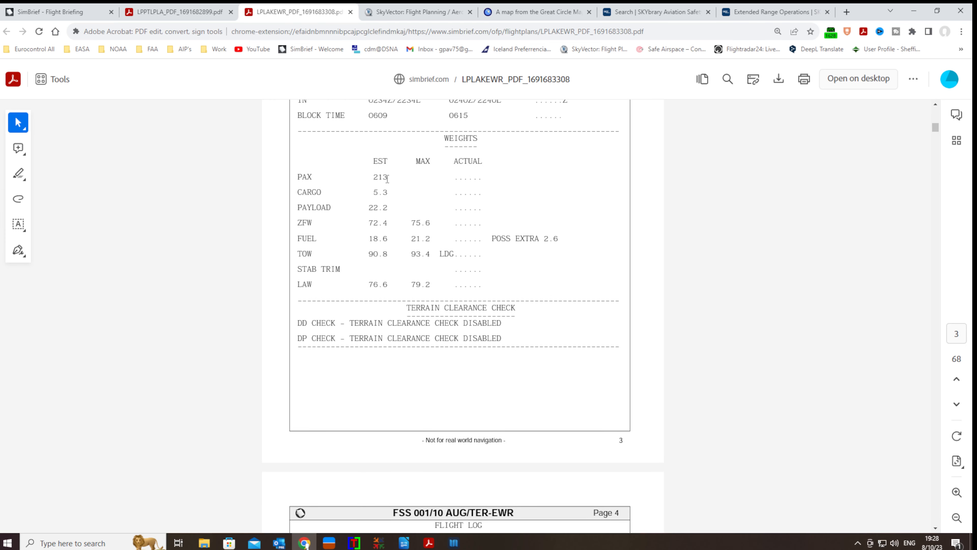
{"action": "mouse_move", "coordinate": [362, 191]}
{"action": "left_mouse_down"}
{"action": "mouse_move", "coordinate": [399, 193]}
{"action": "mouse_move", "coordinate": [404, 205]}
{"action": "mouse_move", "coordinate": [373, 191]}
{"action": "left_mouse_up"}
{"action": "left_click", "coordinate": [404, 205]}
{"action": "left_click", "coordinate": [368, 164]}
{"action": "left_click_drag", "start_coordinate": [395, 190], "coordinate": [362, 193]}
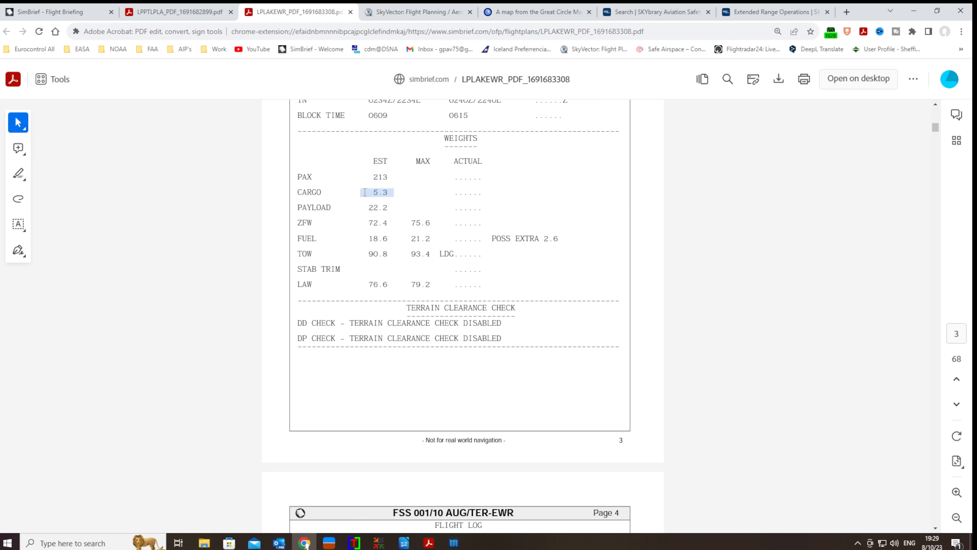
{"action": "left_click", "coordinate": [359, 205]}
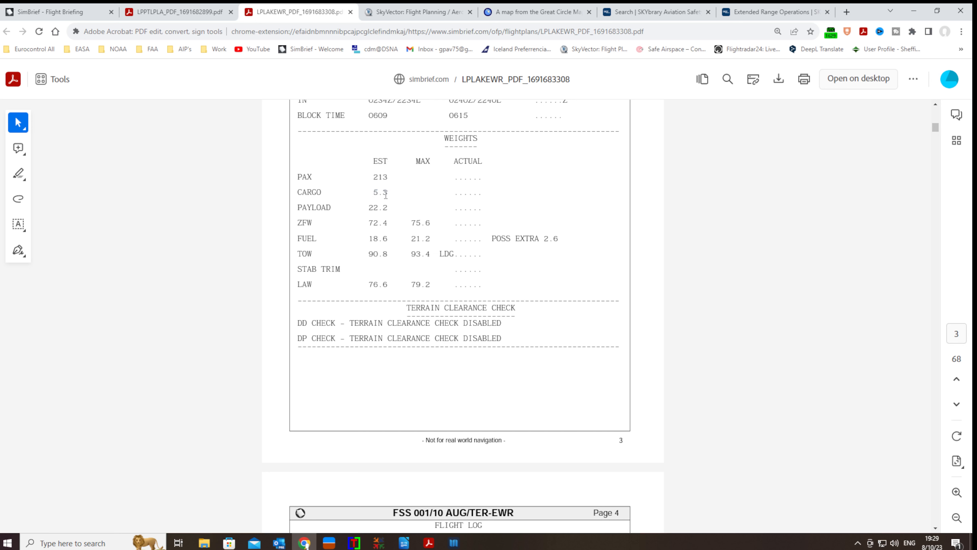
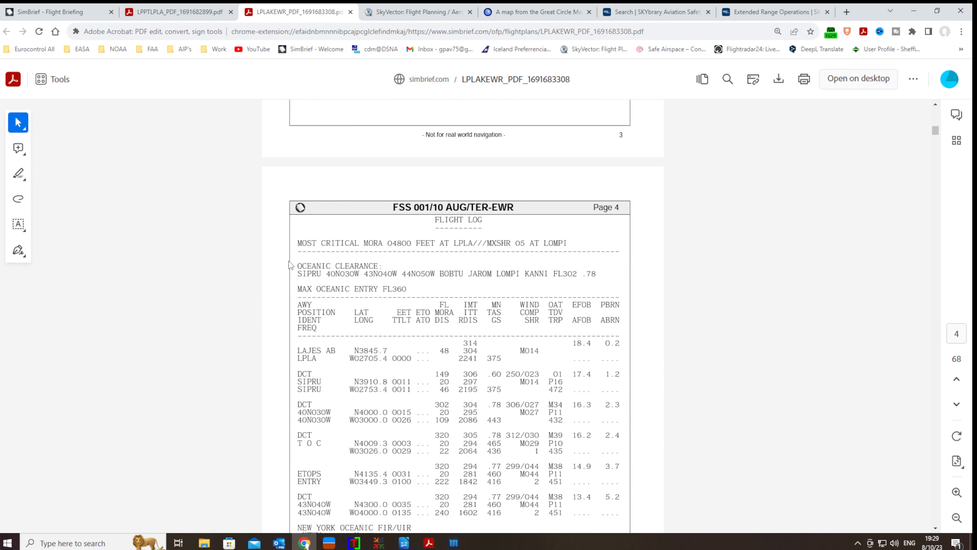
Look through the flight log from page 4 onward to the ETOPS/ETP critical point information on page 7.
{"action": "scroll", "coordinate": [489, 281], "scroll_direction": "down", "scroll_amount": 12}
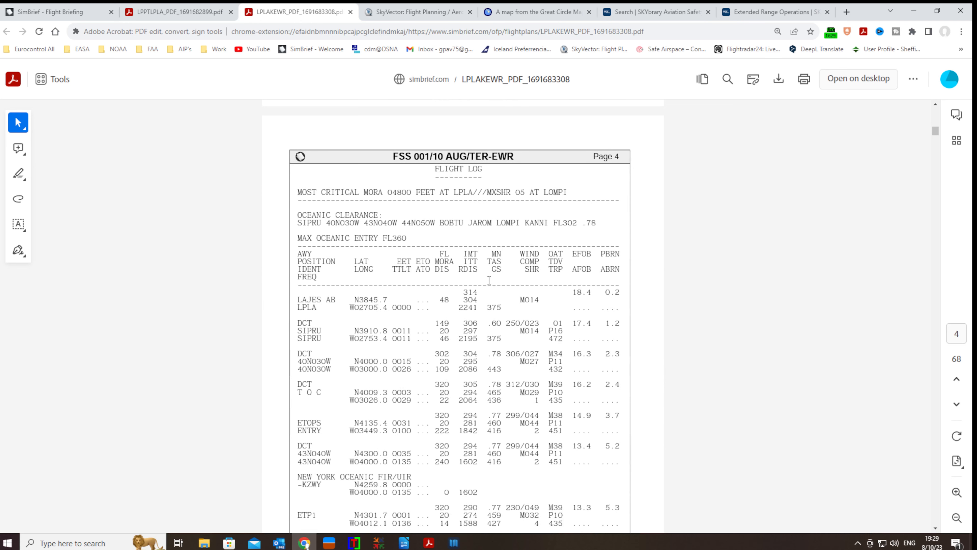
{"action": "scroll", "coordinate": [491, 284], "scroll_direction": "down", "scroll_amount": 5}
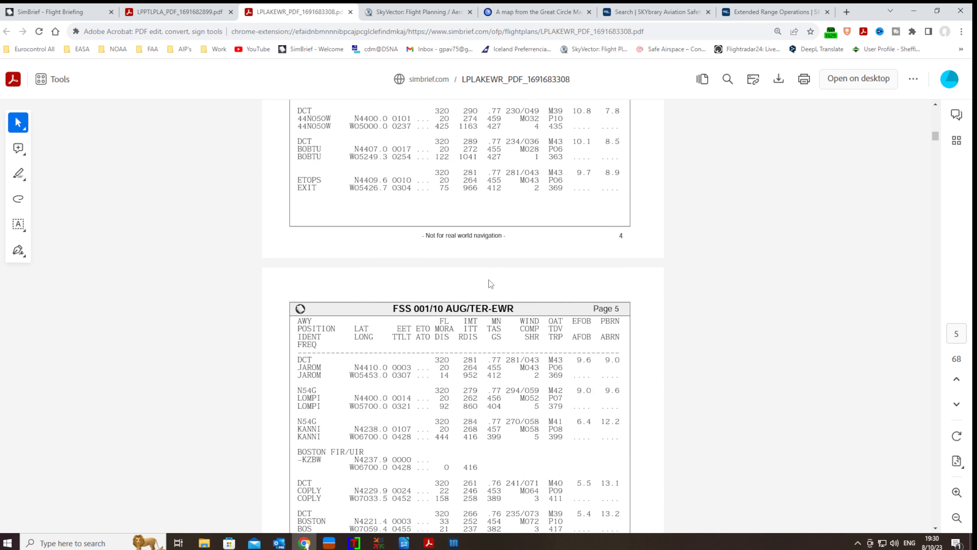
{"action": "scroll", "coordinate": [490, 283], "scroll_direction": "down", "scroll_amount": 10}
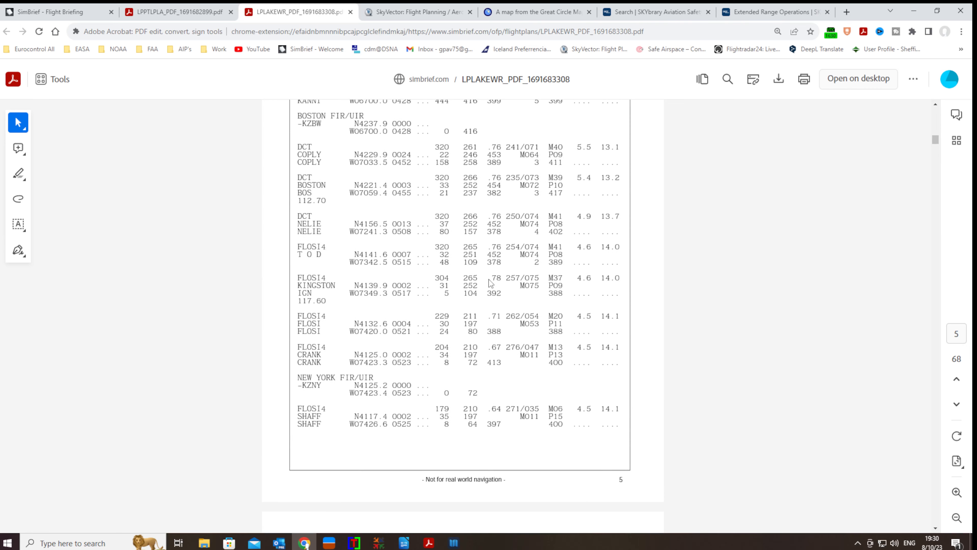
{"action": "scroll", "coordinate": [489, 278], "scroll_direction": "down", "scroll_amount": 13}
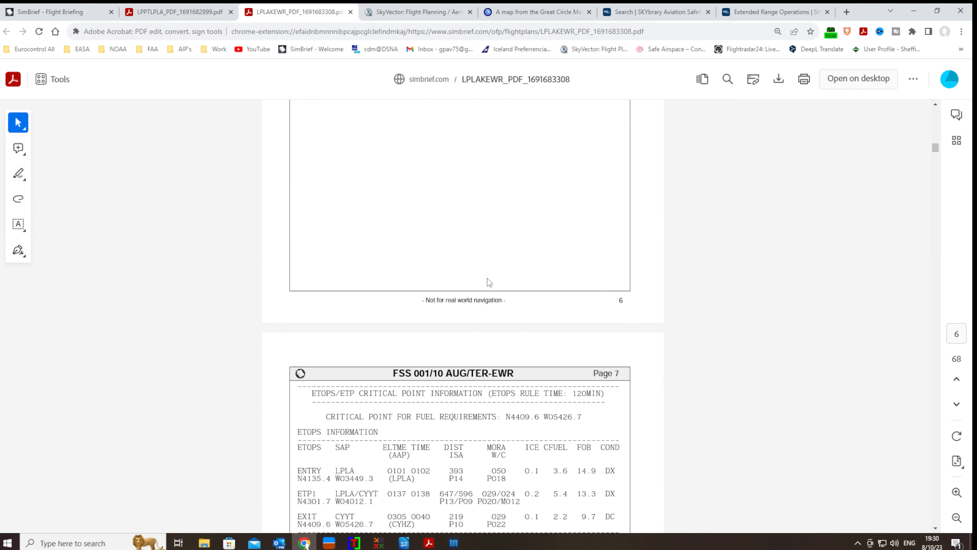
Mark the LPLA entry airport and the CYYT exit airport in the ETOPS information on page 7, and clear the selection.
{"action": "scroll", "coordinate": [487, 278], "scroll_direction": "down", "scroll_amount": 1}
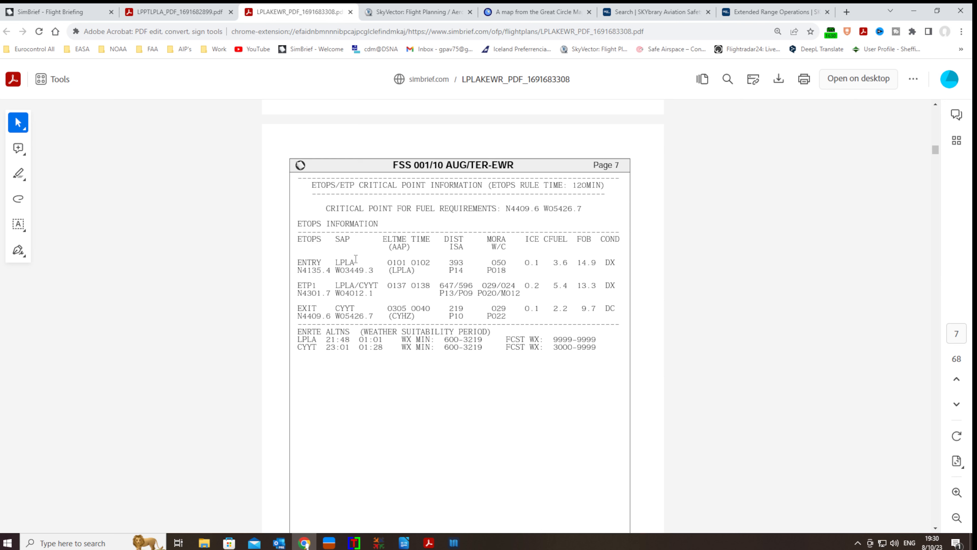
{"action": "left_click_drag", "start_coordinate": [333, 261], "coordinate": [370, 262]}
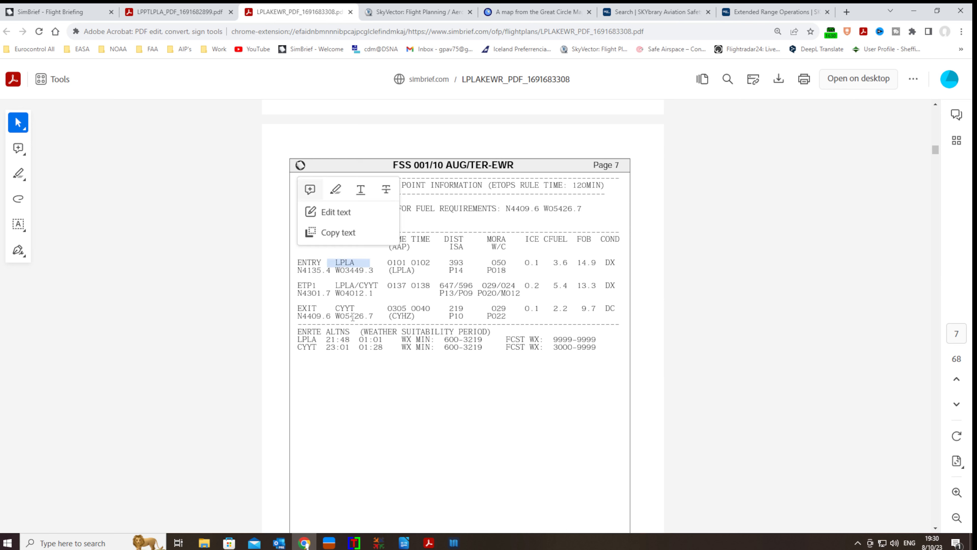
{"action": "left_click_drag", "start_coordinate": [333, 307], "coordinate": [365, 308]}
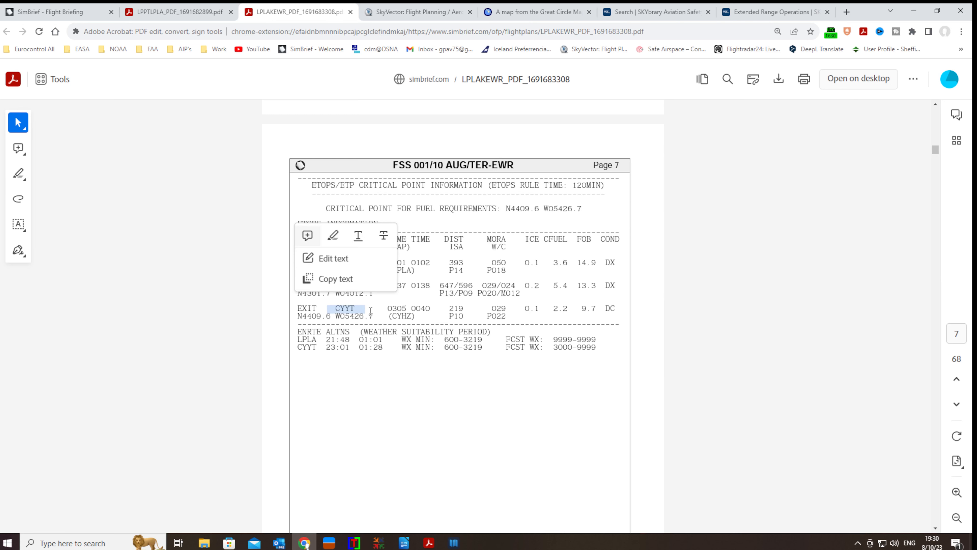
{"action": "left_click", "coordinate": [370, 310]}
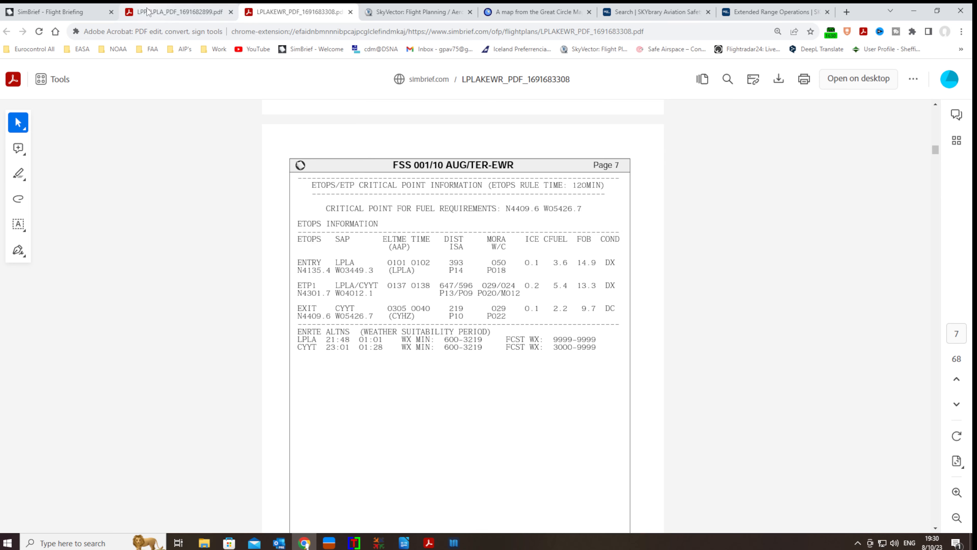
Switch to the SimBrief flight briefing, show the CYHZ enroute alternate's details, and examine its METAR, TAF, ATIS and NOTAMs.
{"action": "left_click", "coordinate": [54, 12]}
{"action": "scroll", "coordinate": [338, 296], "scroll_direction": "up", "scroll_amount": 4}
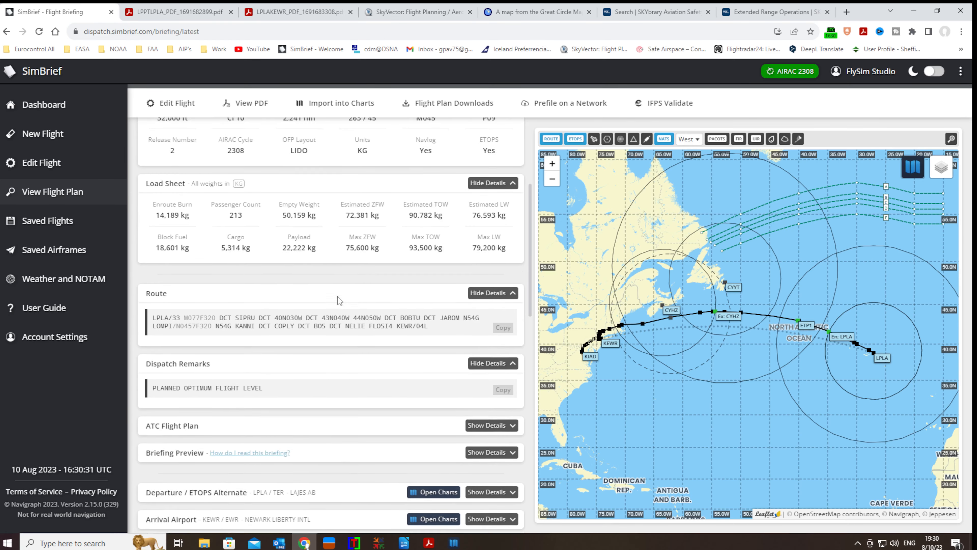
{"action": "scroll", "coordinate": [337, 294], "scroll_direction": "down", "scroll_amount": 7}
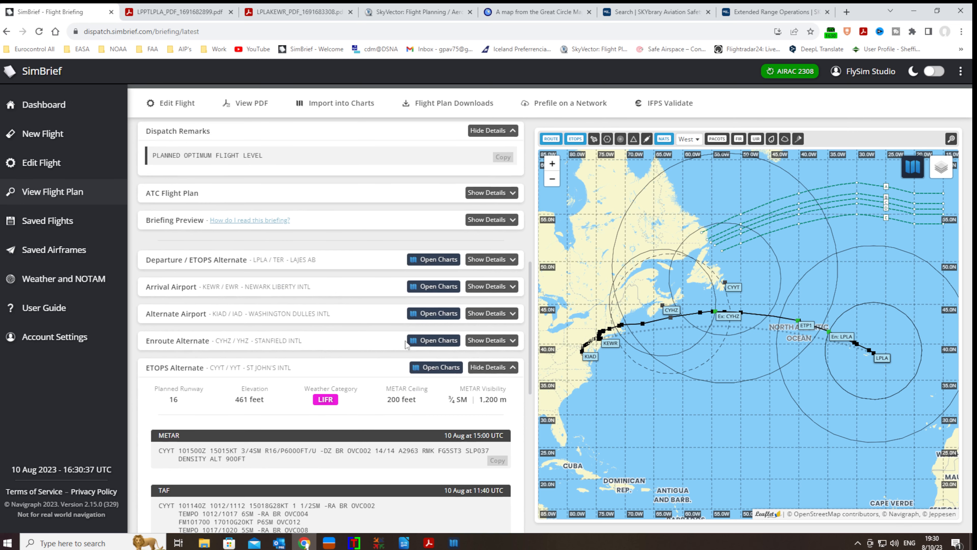
{"action": "left_click", "coordinate": [508, 341]}
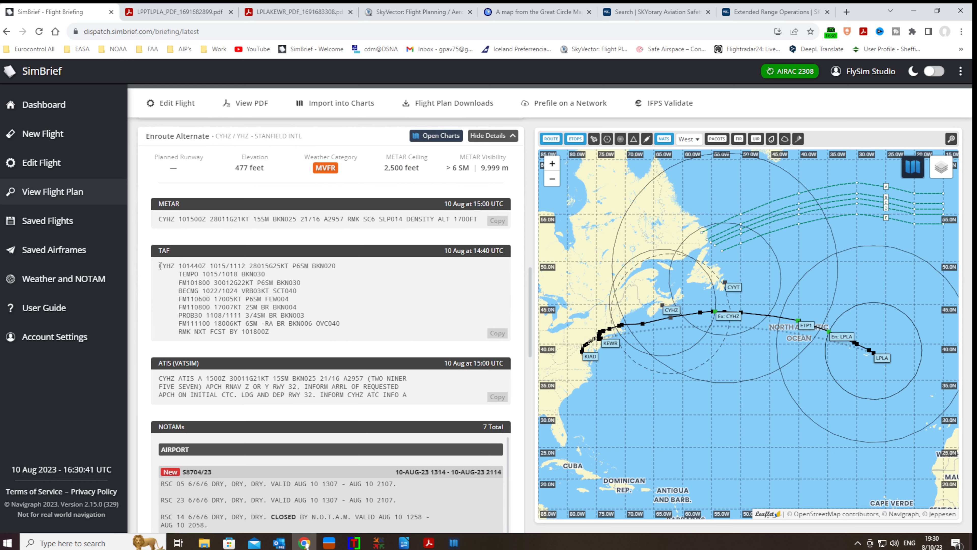
{"action": "left_click_drag", "start_coordinate": [157, 266], "coordinate": [199, 266]}
{"action": "scroll", "coordinate": [327, 310], "scroll_direction": "up", "scroll_amount": 1}
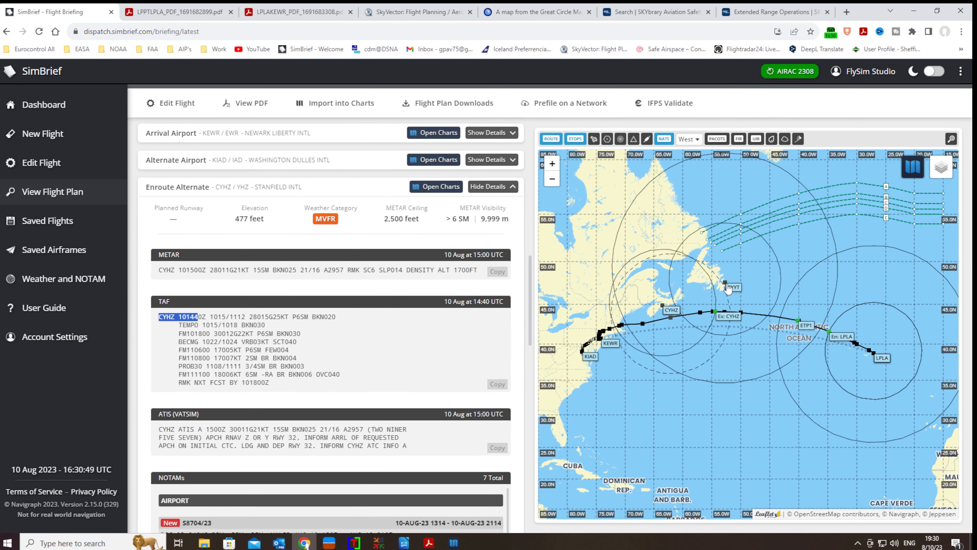
{"action": "scroll", "coordinate": [312, 368], "scroll_direction": "down", "scroll_amount": 3}
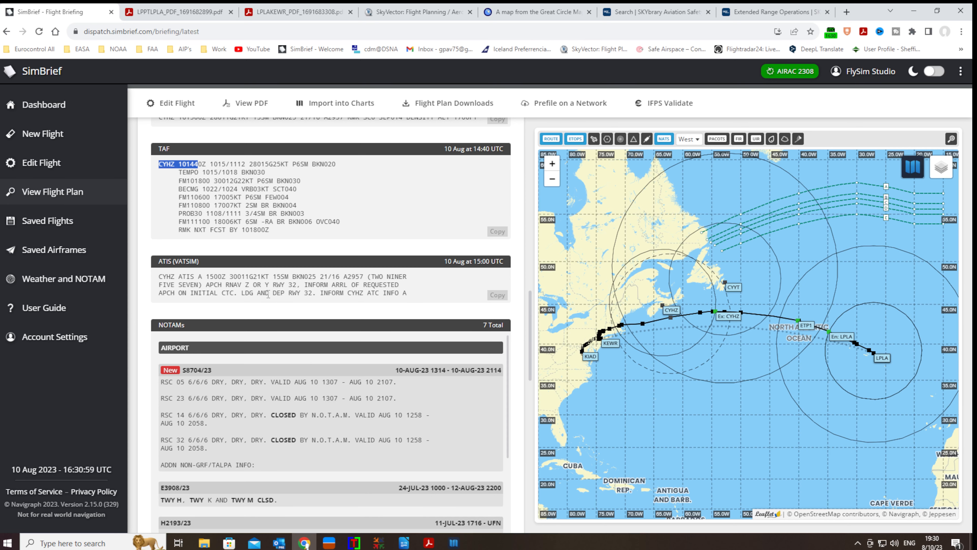
{"action": "scroll", "coordinate": [242, 227], "scroll_direction": "up", "scroll_amount": 4}
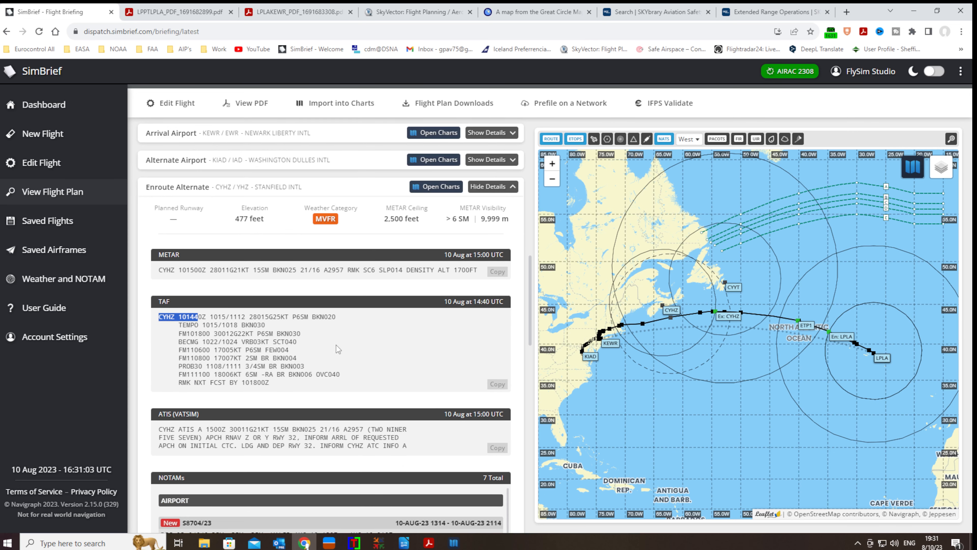
Open the flight for editing and choose the SXNAA - PWG LR airframe for the A21N.
{"action": "scroll", "coordinate": [332, 339], "scroll_direction": "up", "scroll_amount": 4}
{"action": "left_click", "coordinate": [172, 104]}
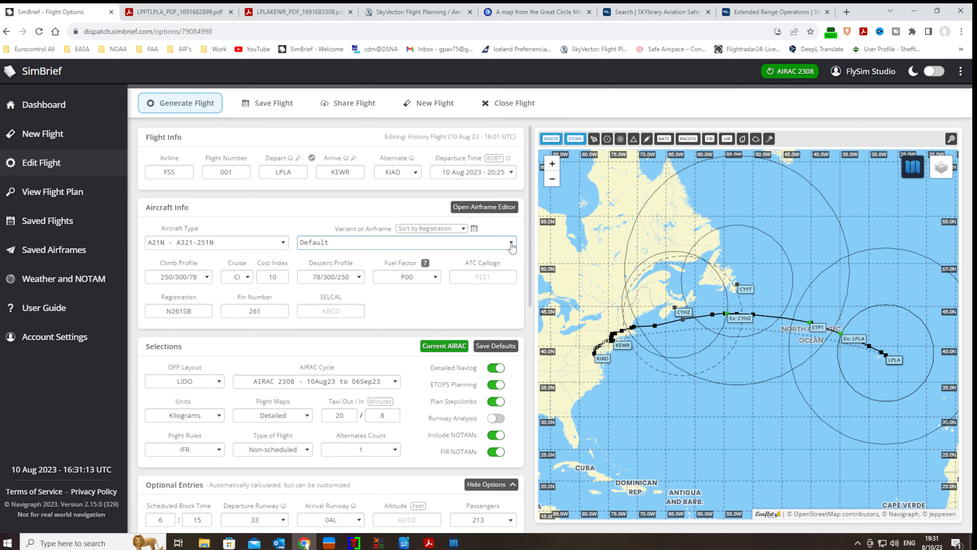
{"action": "left_click", "coordinate": [510, 246]}
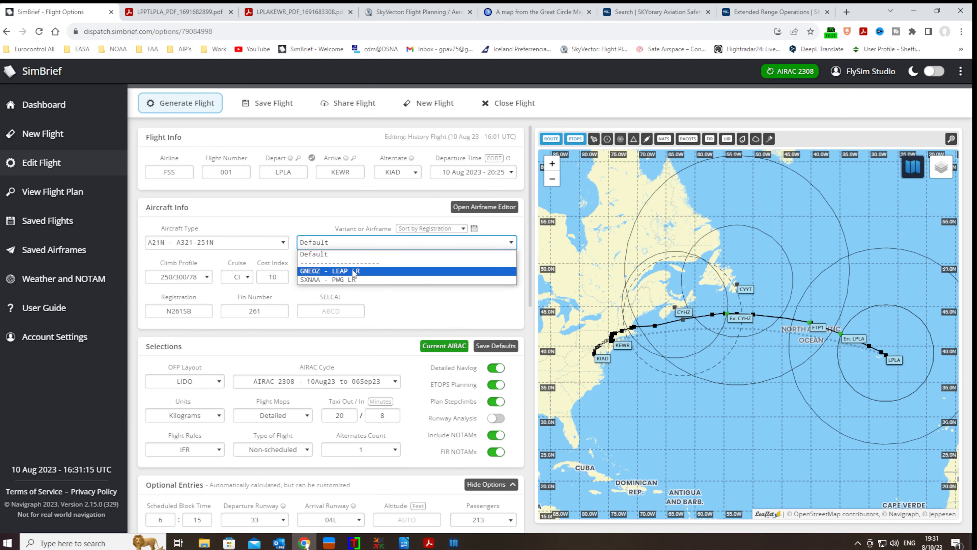
{"action": "left_click", "coordinate": [357, 280]}
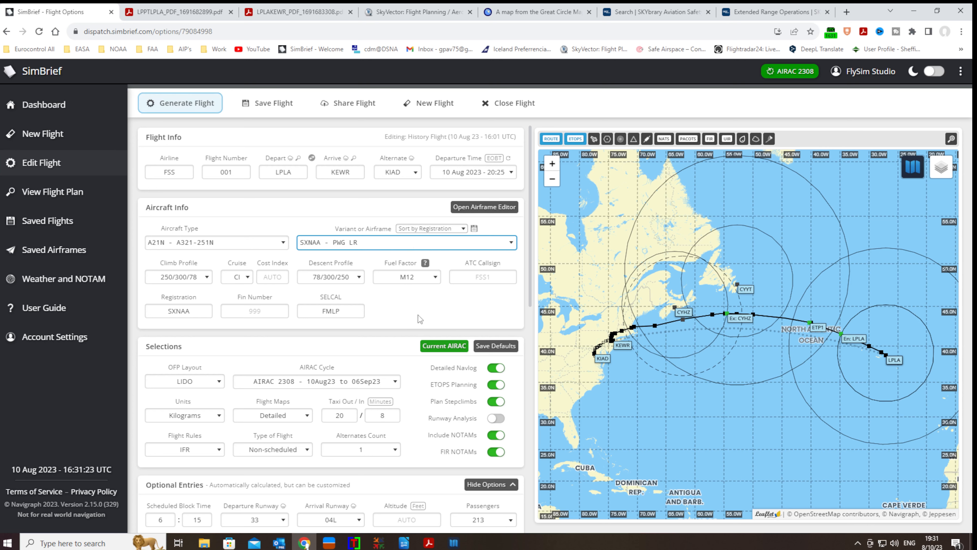
Review the optional entries, fuel planning and route settings, and show the alternate airports options.
{"action": "scroll", "coordinate": [393, 331], "scroll_direction": "down", "scroll_amount": 6}
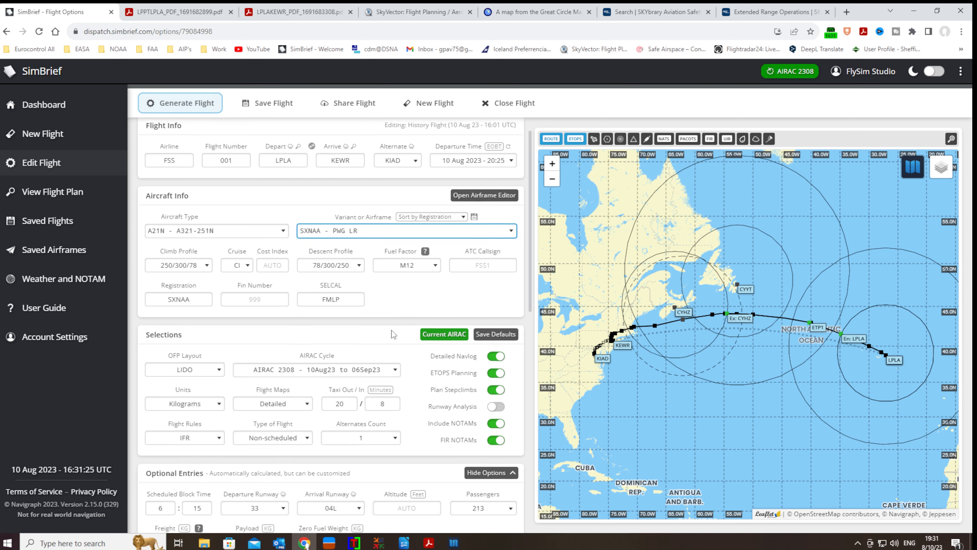
{"action": "scroll", "coordinate": [393, 330], "scroll_direction": "down", "scroll_amount": 2}
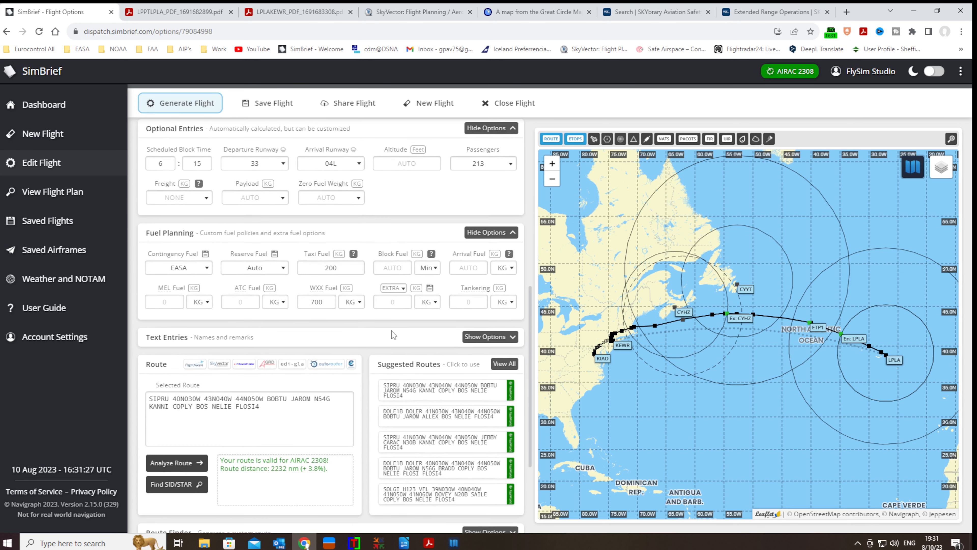
{"action": "left_click", "coordinate": [335, 268]}
{"action": "left_click", "coordinate": [470, 268]}
{"action": "scroll", "coordinate": [308, 391], "scroll_direction": "down", "scroll_amount": 4}
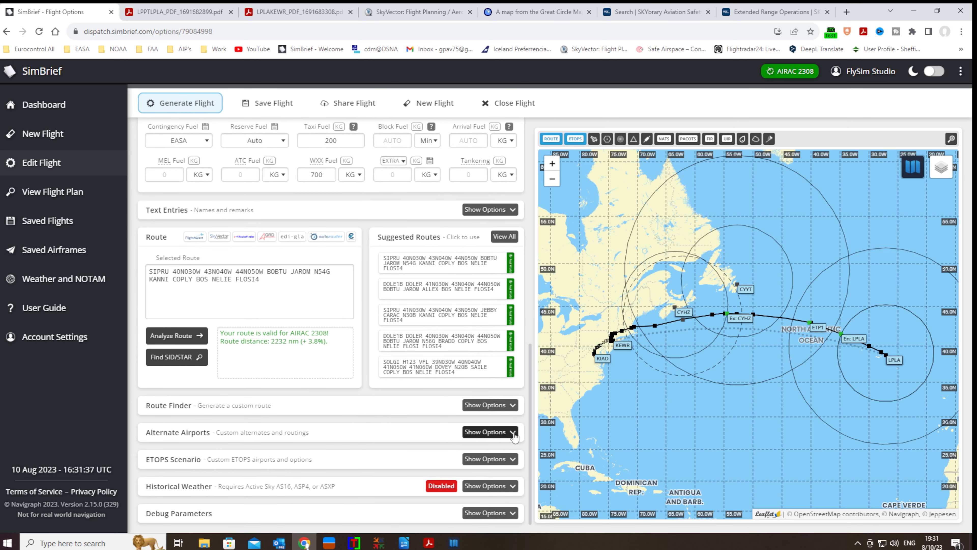
{"action": "left_click", "coordinate": [481, 432]}
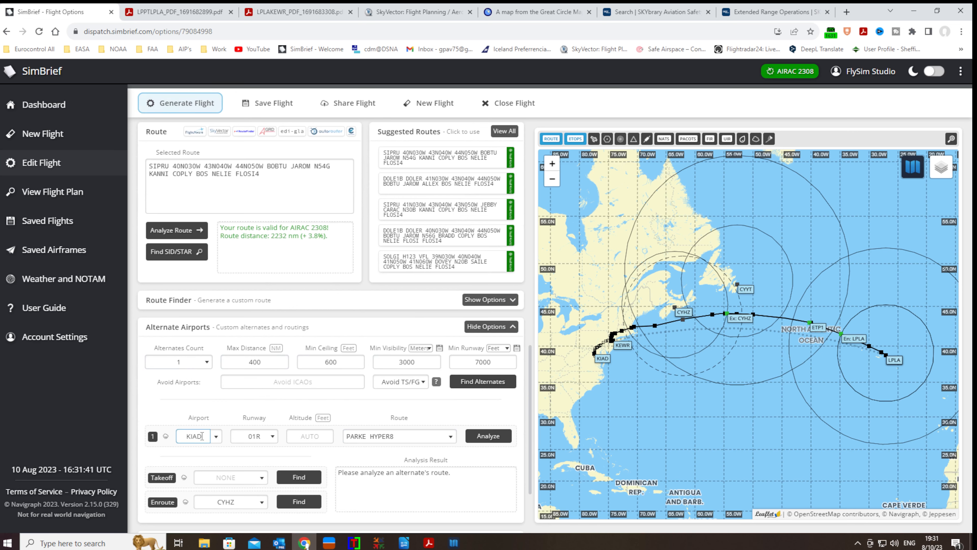
Set the destination alternate in the flight info to KBOS.
{"action": "scroll", "coordinate": [333, 289], "scroll_direction": "up", "scroll_amount": 15}
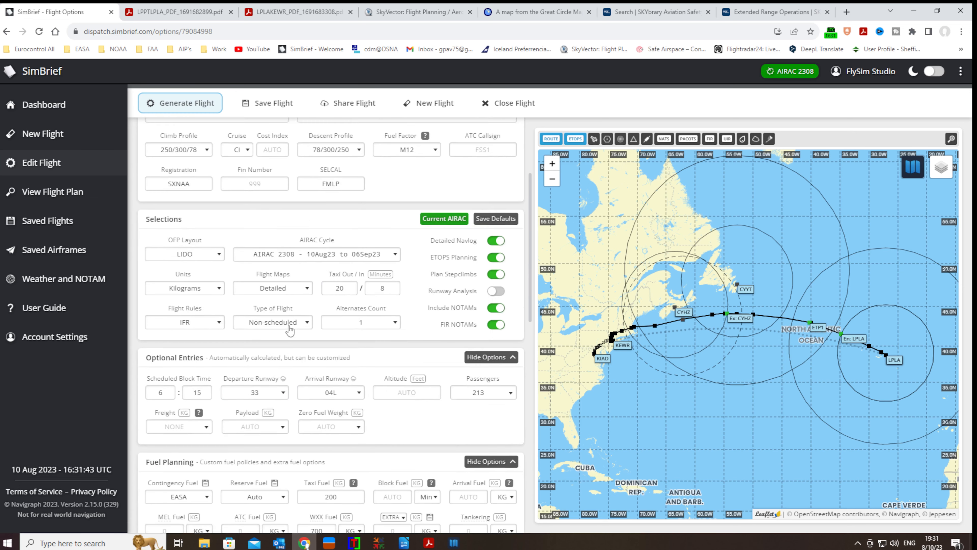
{"action": "left_click", "coordinate": [392, 172]}
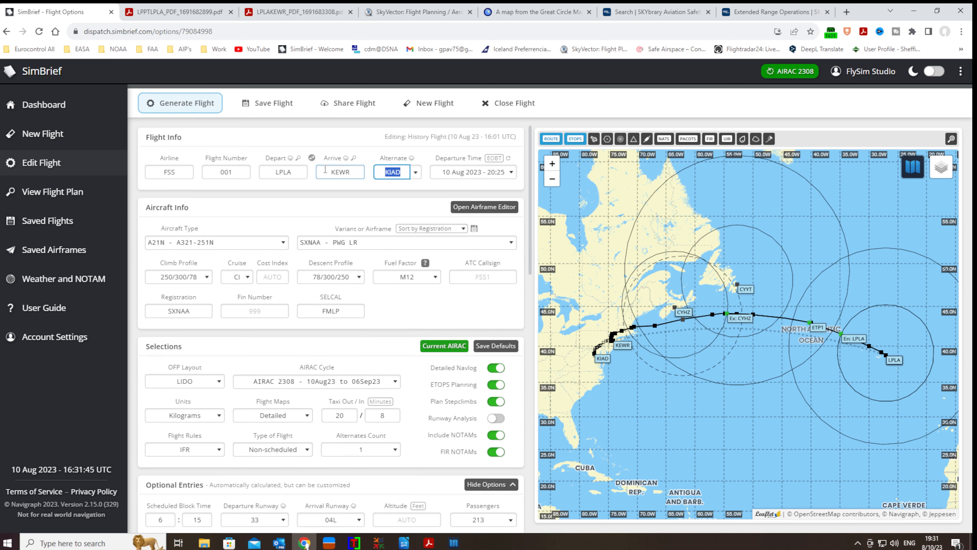
{"action": "type", "text": "KBOS"}
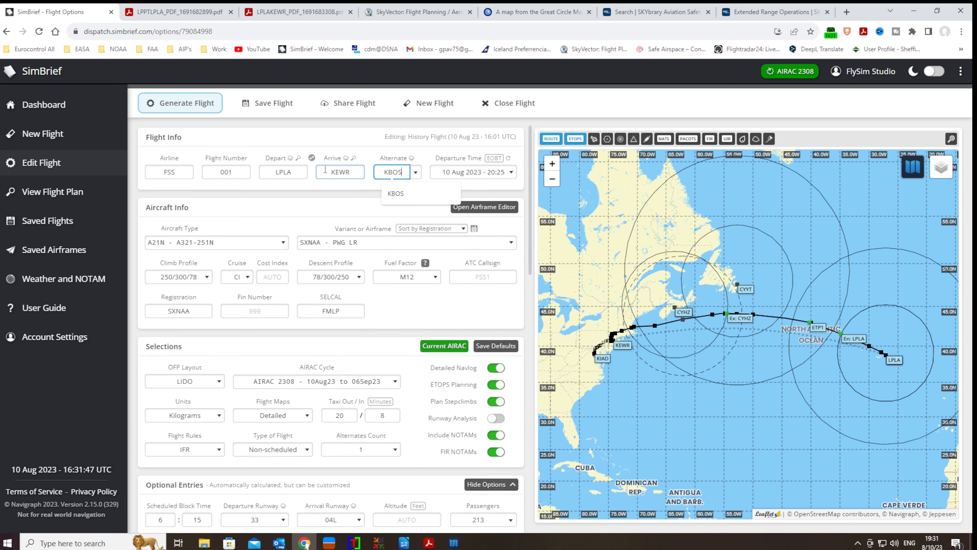
{"action": "key", "text": "Return"}
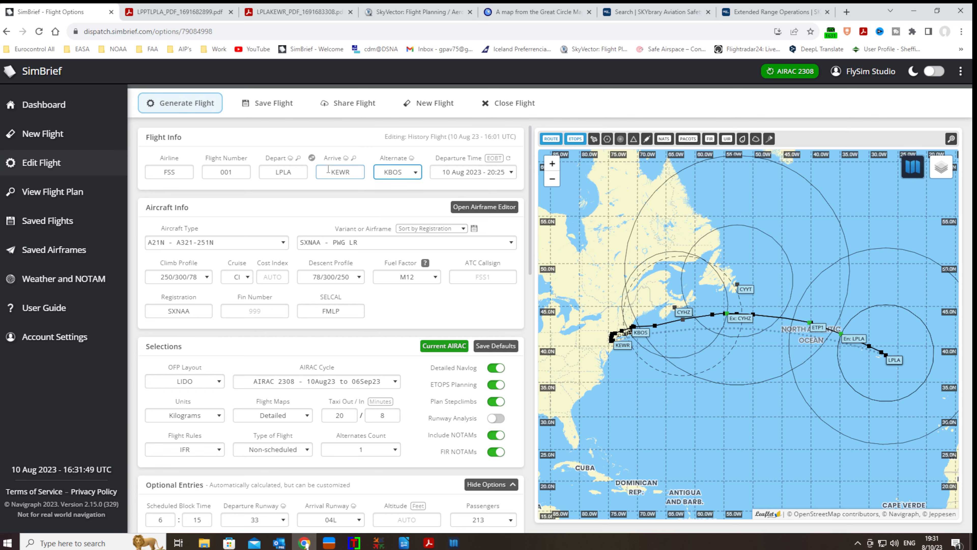
Analyze the MERIT ROBUC3 route to the KBOS alternate and look through the other routes offered for it.
{"action": "scroll", "coordinate": [303, 379], "scroll_direction": "down", "scroll_amount": 15}
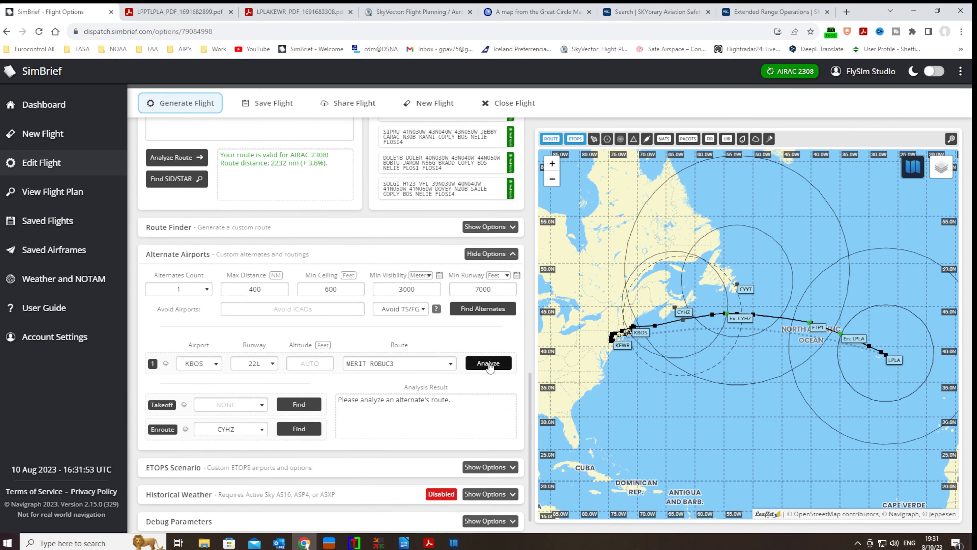
{"action": "left_click", "coordinate": [479, 370]}
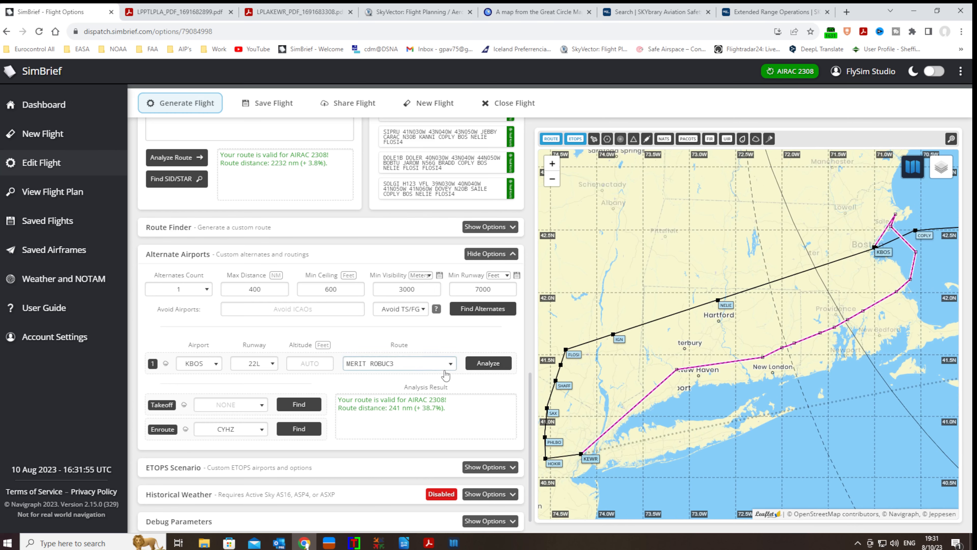
{"action": "left_click", "coordinate": [451, 365]}
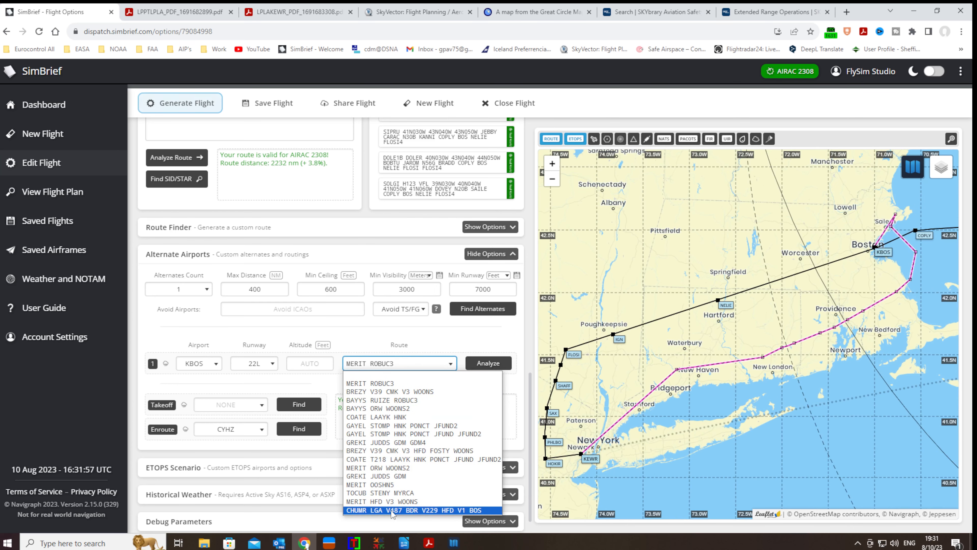
{"action": "left_click", "coordinate": [438, 341]}
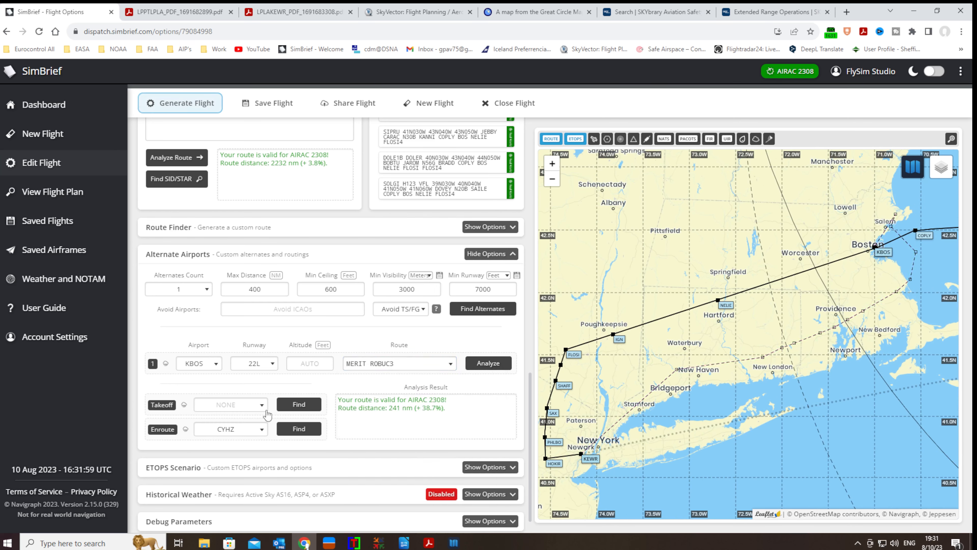
Check the CYHZ enroute alternate, and show the ETOPS scenario options to check its entry and exit airports.
{"action": "left_click", "coordinate": [195, 428]}
{"action": "scroll", "coordinate": [252, 424], "scroll_direction": "down", "scroll_amount": 1}
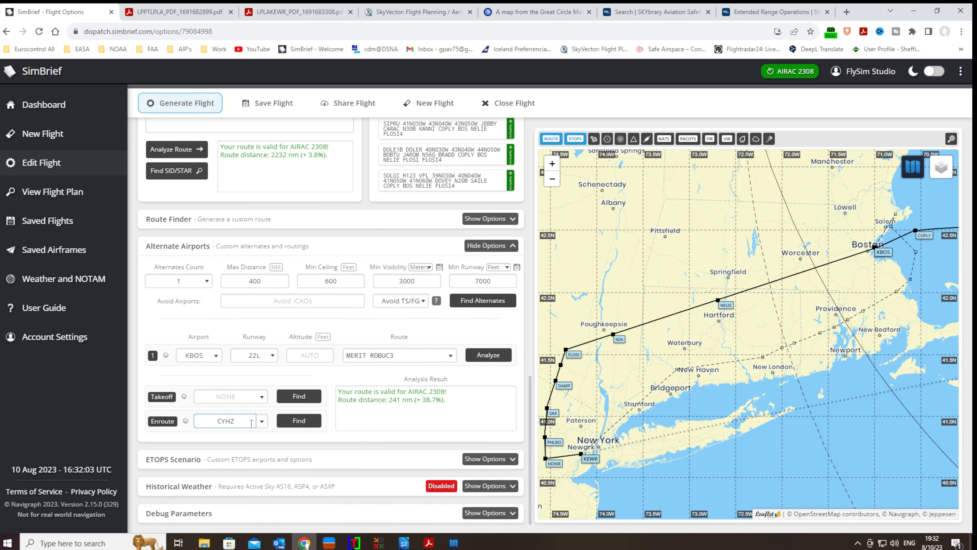
{"action": "left_click", "coordinate": [396, 438]}
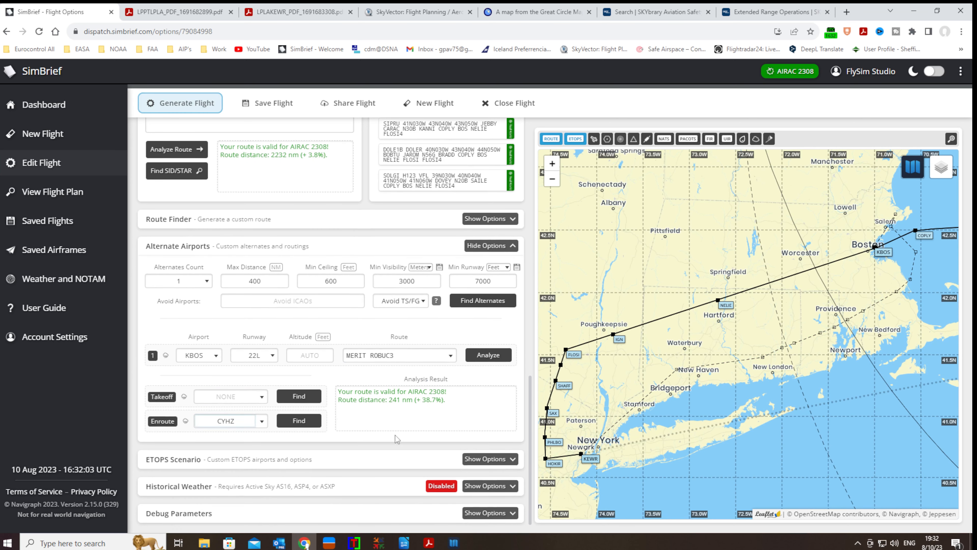
{"action": "left_click", "coordinate": [234, 421]}
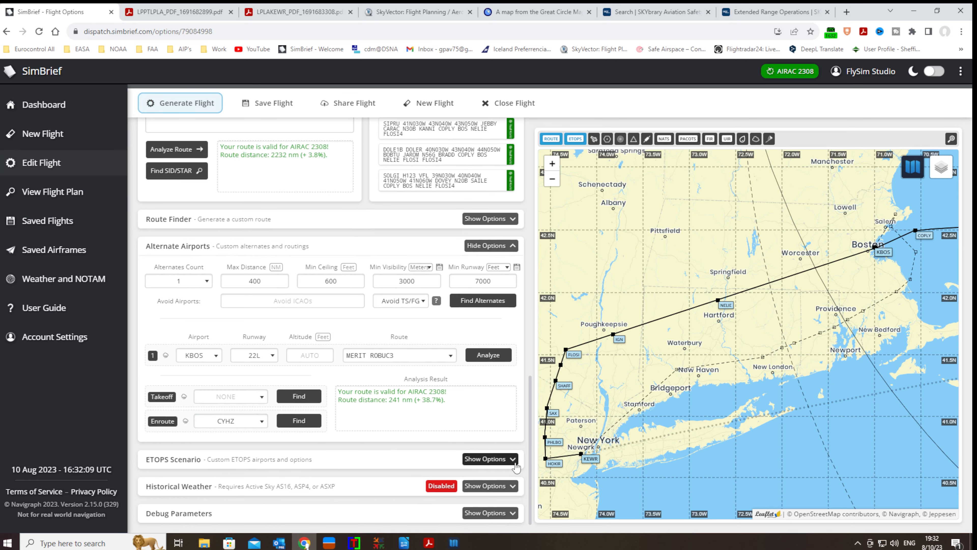
{"action": "left_click", "coordinate": [500, 460]}
{"action": "scroll", "coordinate": [371, 443], "scroll_direction": "down", "scroll_amount": 2}
{"action": "scroll", "coordinate": [371, 442], "scroll_direction": "down", "scroll_amount": 1}
{"action": "left_click", "coordinate": [168, 410]}
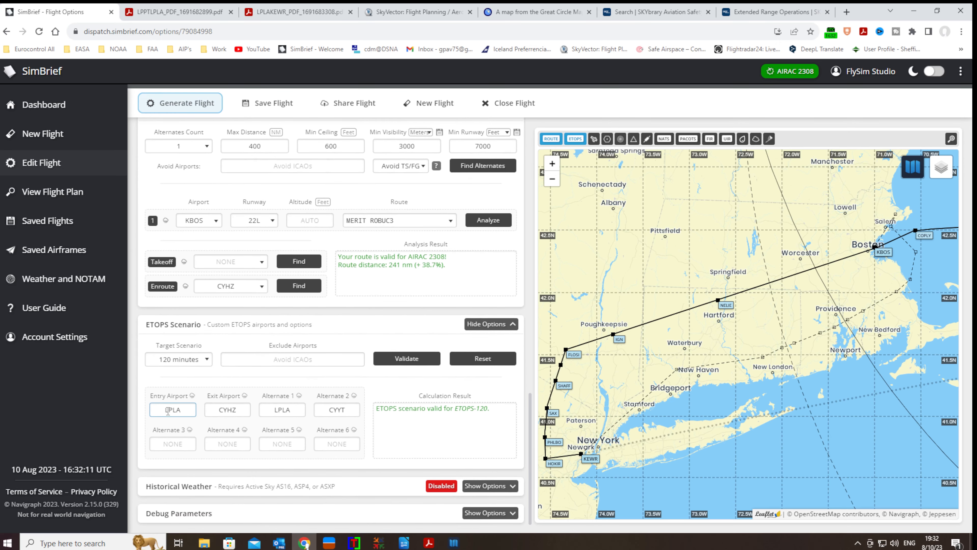
{"action": "left_click", "coordinate": [235, 411]}
Clear ETOPS alternates 1 and 2, and enter CYYT as Alternate 1.
{"action": "double_click", "coordinate": [287, 410]}
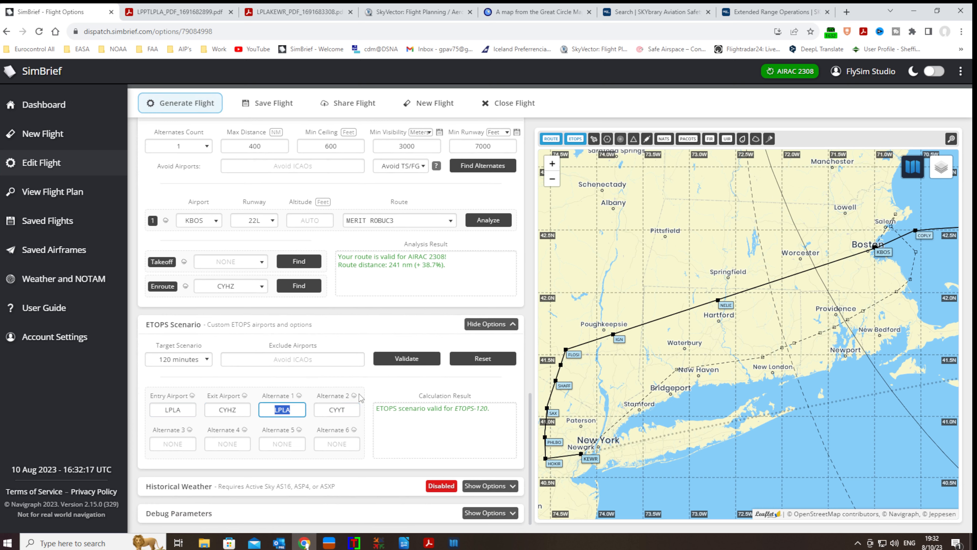
{"action": "key", "text": "BackSpace"}
{"action": "key", "text": "Tab"}
{"action": "key", "text": "BackSpace"}
{"action": "key", "text": "Tab"}
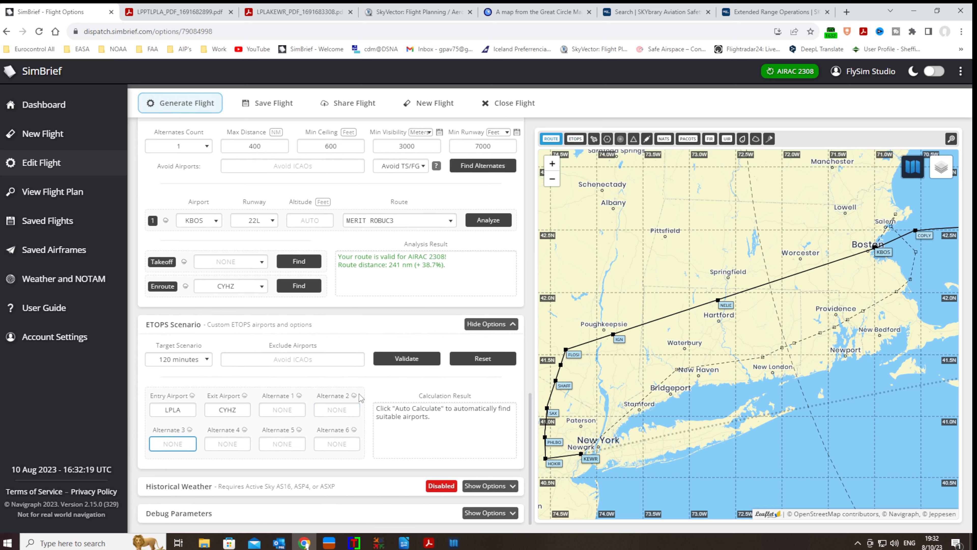
{"action": "key", "text": "shift+Tab"}
{"action": "key", "text": "shift+Tab"}
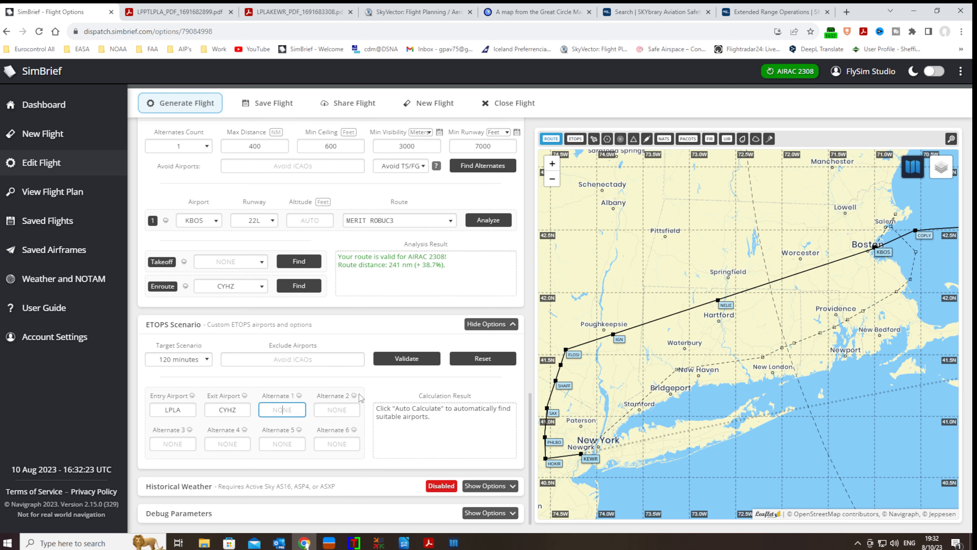
{"action": "type", "text": "CYYT"}
Consult the ETOPS information on page 7 of the LPLA-KEWR flight plan PDF, and return to the ETOPS scenario leaving Alternate 2 empty.
{"action": "left_click", "coordinate": [276, 14]}
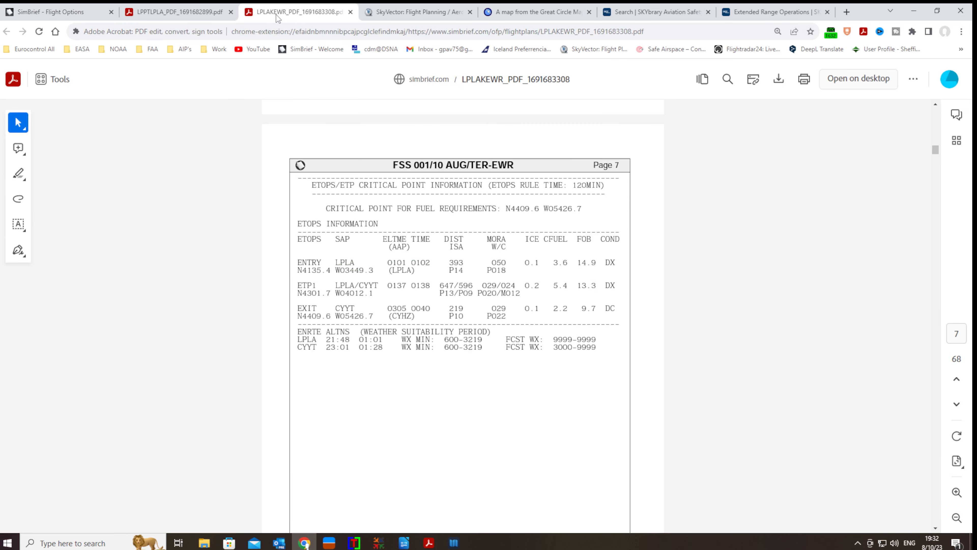
{"action": "left_click", "coordinate": [48, 12]}
{"action": "left_click", "coordinate": [337, 410]}
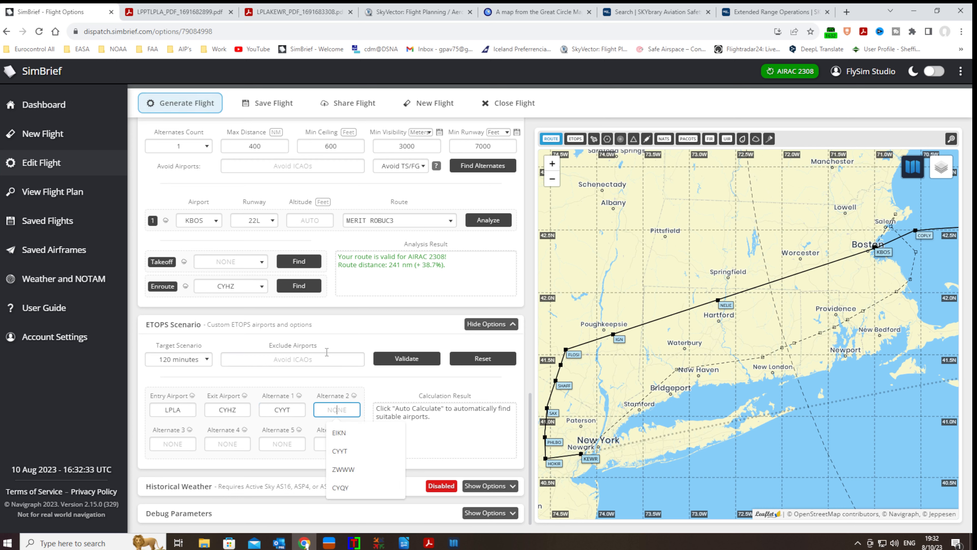
{"action": "left_click", "coordinate": [459, 446]}
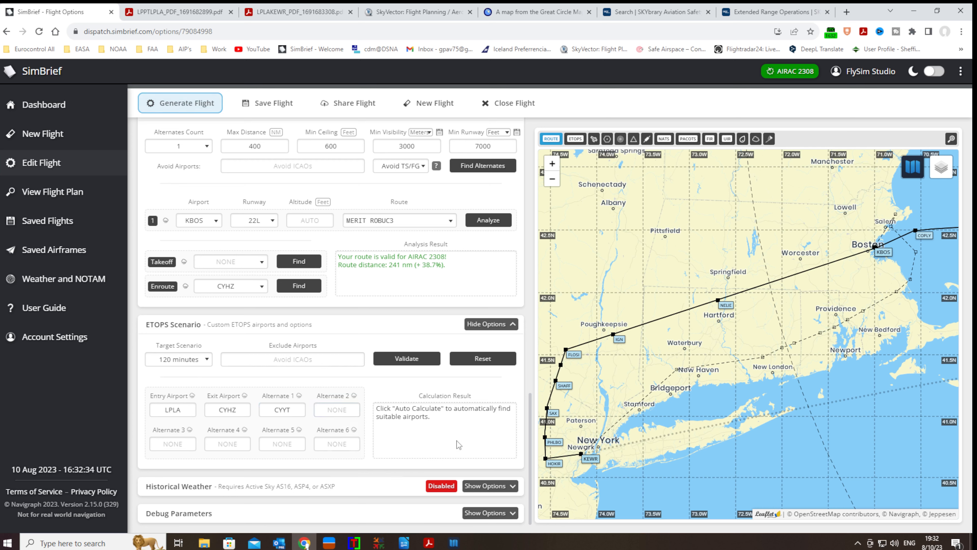
Validate the 120-minute ETOPS scenario with CYYT as Alternate 1, and check the route between Newark and Halifax on the map.
{"action": "left_click", "coordinate": [400, 362]}
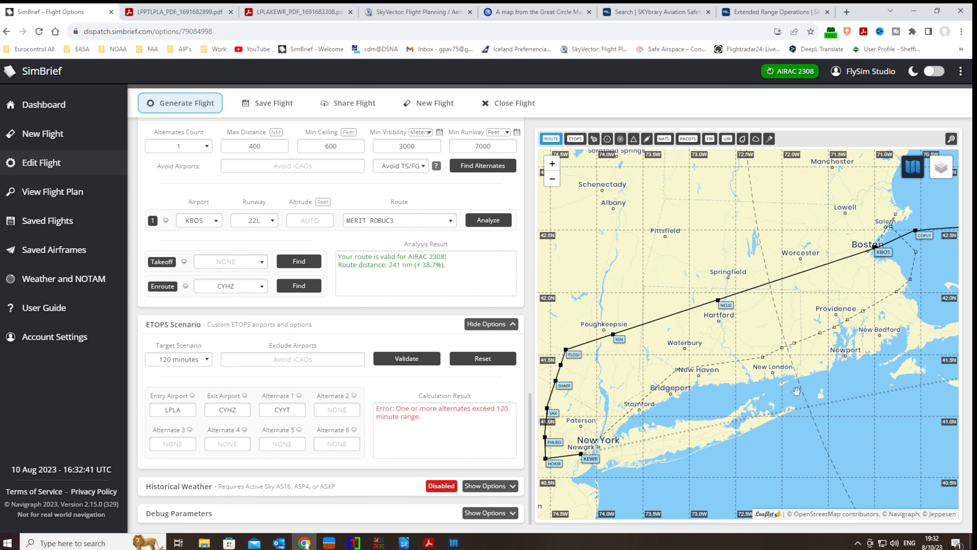
{"action": "scroll", "coordinate": [796, 392], "scroll_direction": "down", "scroll_amount": 1}
{"action": "scroll", "coordinate": [830, 386], "scroll_direction": "down", "scroll_amount": 1}
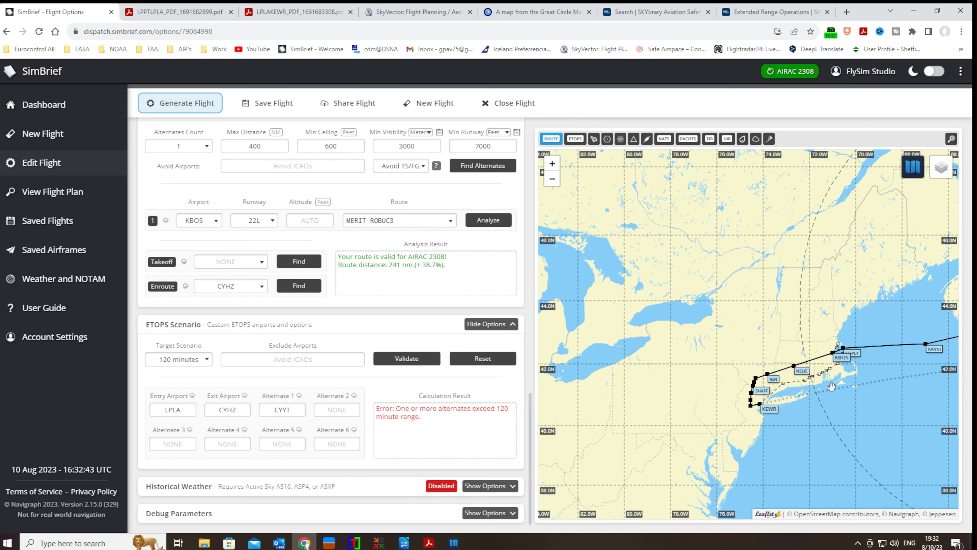
{"action": "left_click_drag", "start_coordinate": [895, 396], "coordinate": [803, 368]}
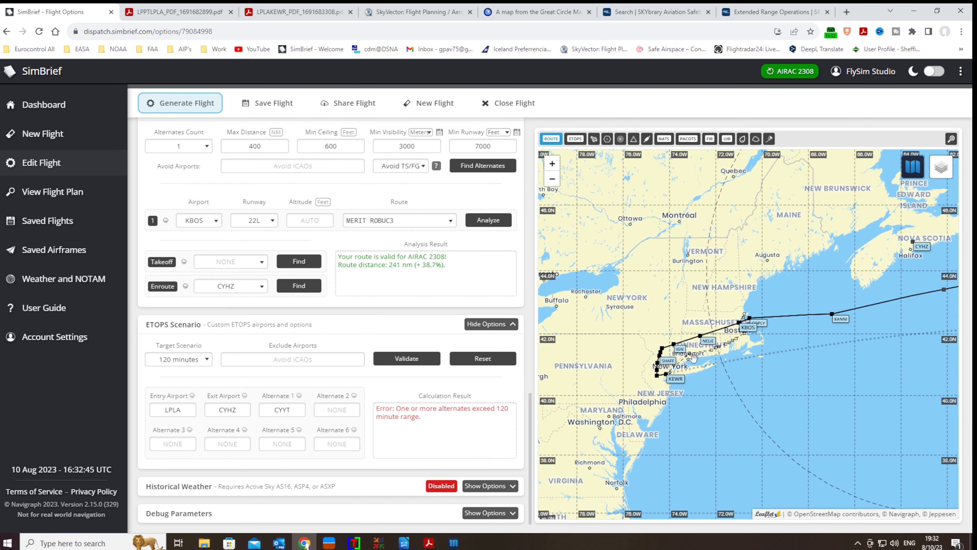
Clear ETOPS Alternate 1 and recalculate the 120-minute scenario for LPLA-KEWR.
{"action": "left_click_drag", "start_coordinate": [298, 411], "coordinate": [247, 410]}
{"action": "key", "text": "BackSpace"}
{"action": "left_click", "coordinate": [408, 362]}
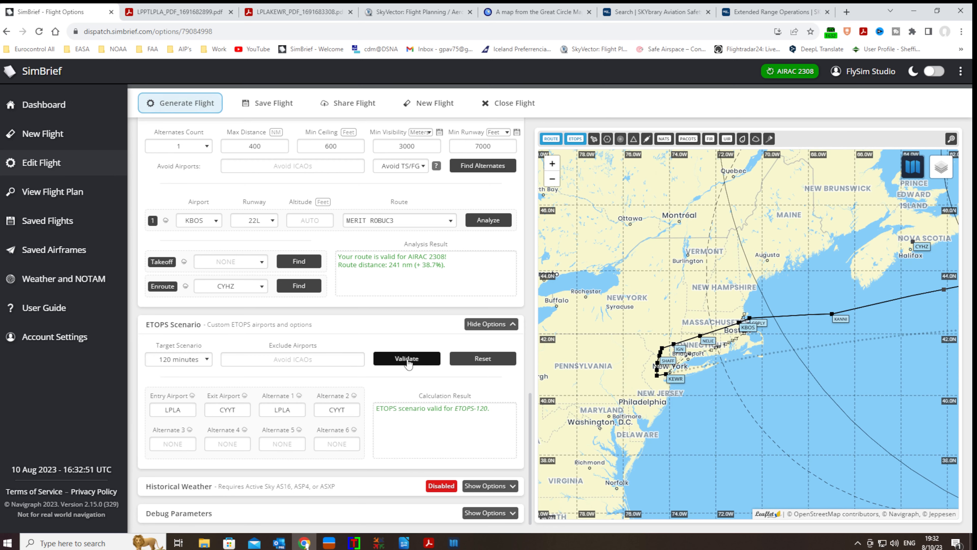
{"action": "scroll", "coordinate": [823, 361], "scroll_direction": "down", "scroll_amount": 1}
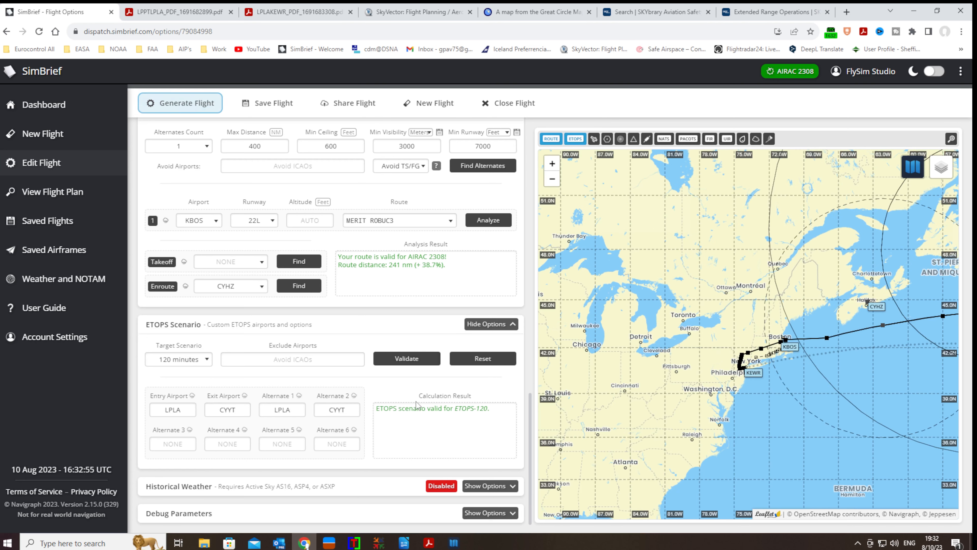
Try to set the ETOPS exit airport to CYHZ with the alternates left empty, and recalculate the 120-minute scenario.
{"action": "left_click", "coordinate": [341, 416]}
{"action": "left_click", "coordinate": [246, 409]}
{"action": "left_click_drag", "start_coordinate": [242, 409], "coordinate": [187, 408]}
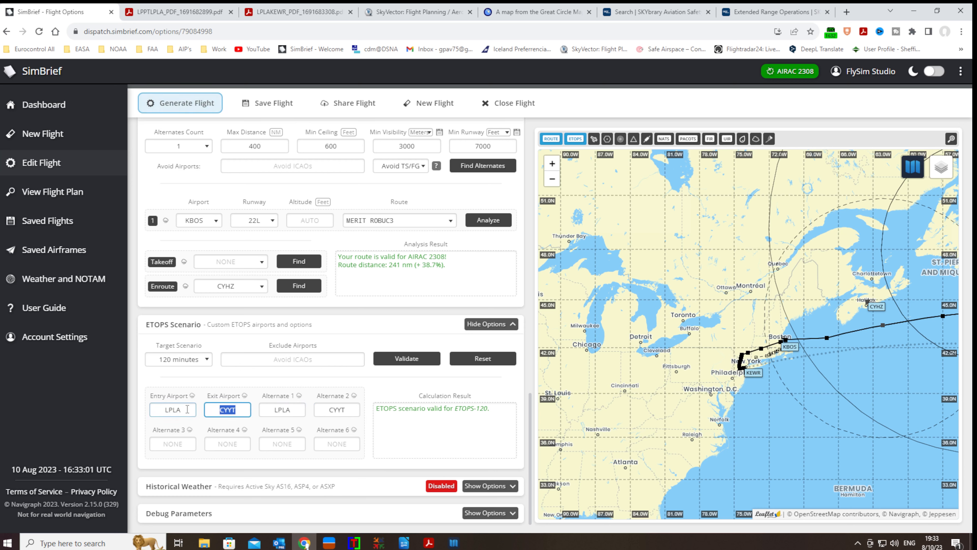
{"action": "type", "text": "C"}
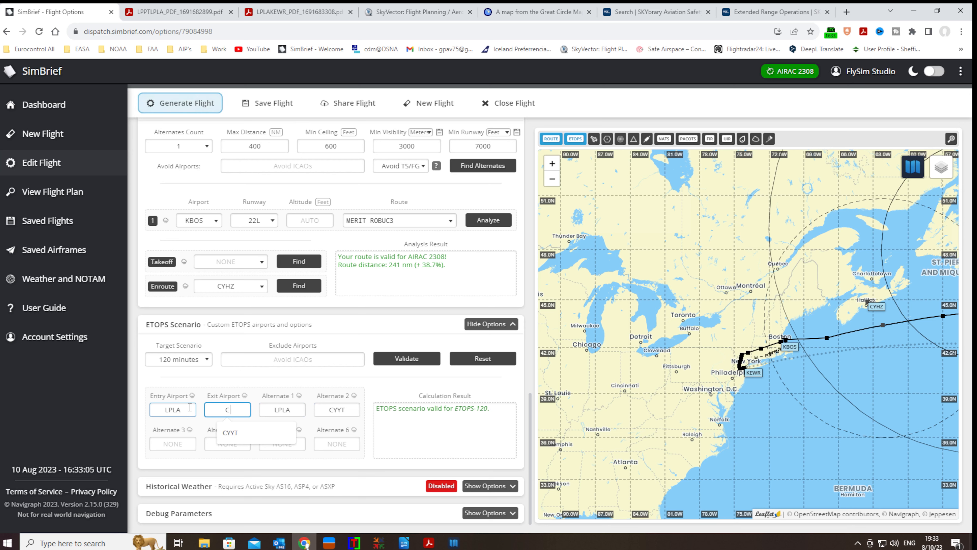
{"action": "type", "text": "H"}
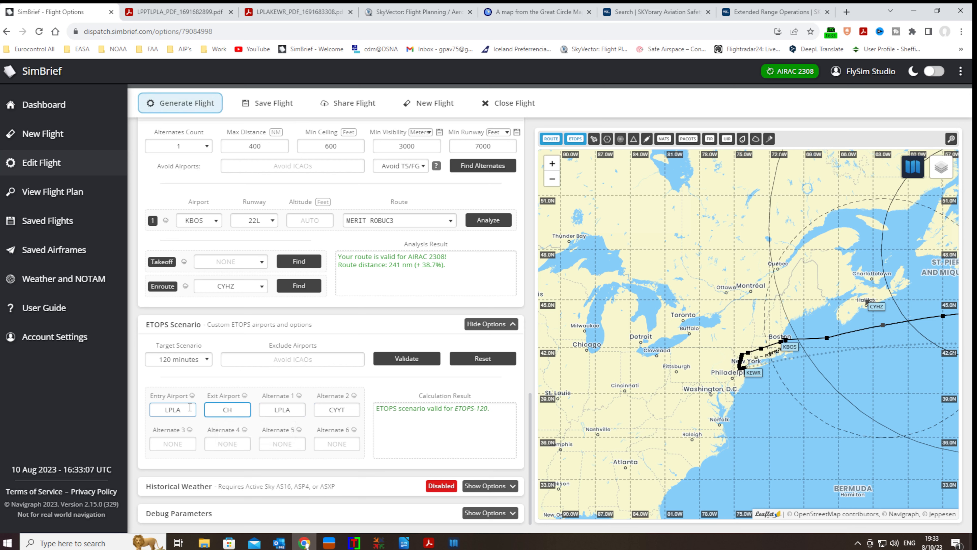
{"action": "key", "text": "BackSpace"}
{"action": "type", "text": "ZHZ"}
{"action": "key", "text": "BackSpace"}
{"action": "key", "text": "BackSpace"}
{"action": "type", "text": "Y"}
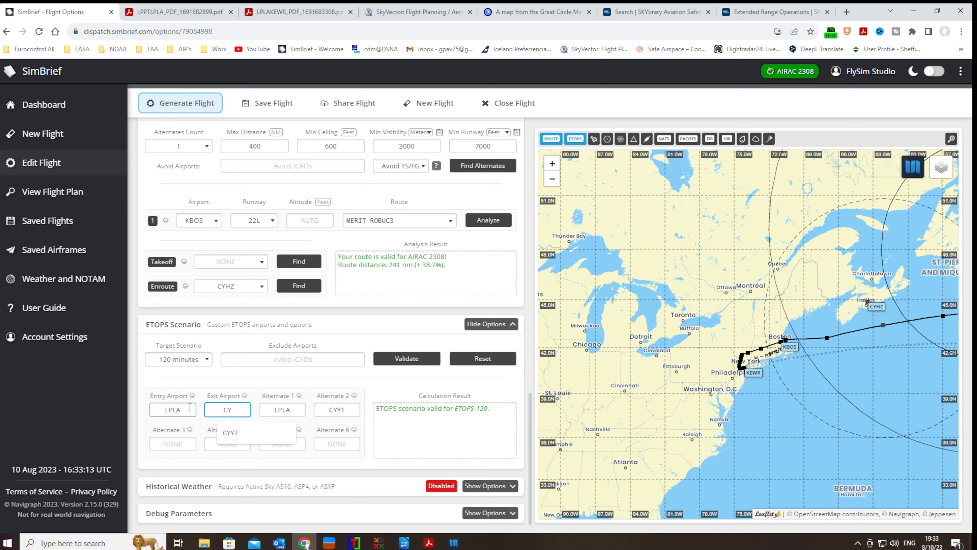
{"action": "type", "text": "HZ"}
{"action": "key", "text": "Tab"}
{"action": "key", "text": "Tab"}
{"action": "key", "text": "Tab"}
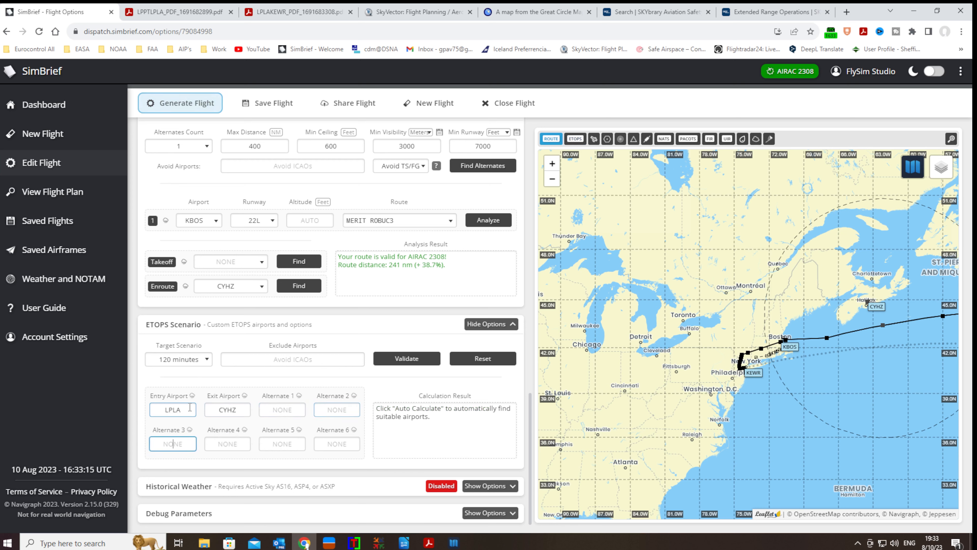
{"action": "left_click", "coordinate": [404, 367]}
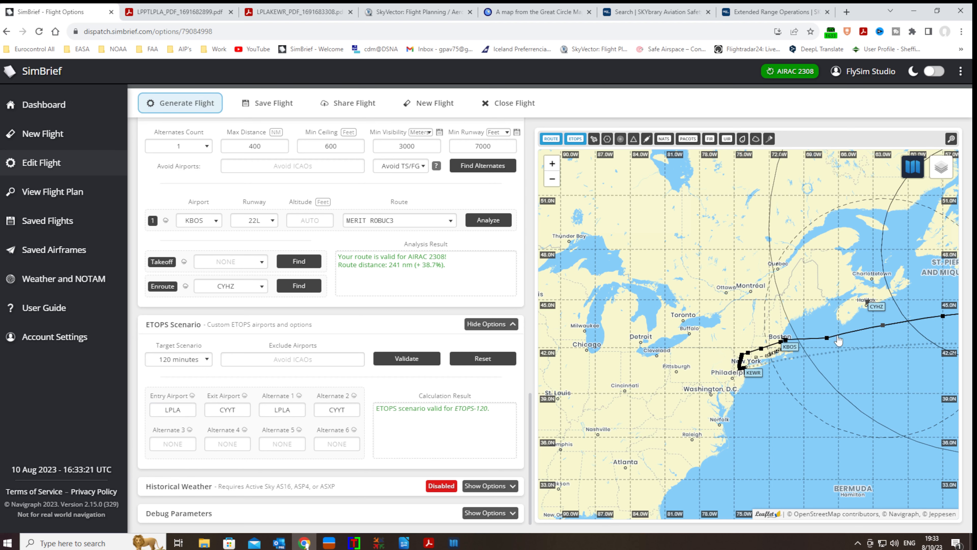
Examine the ETOPS range circles around CYHZ, CYYT and LPLA on the map, and generate the flight.
{"action": "scroll", "coordinate": [855, 392], "scroll_direction": "down", "scroll_amount": 1}
{"action": "left_click_drag", "start_coordinate": [876, 437], "coordinate": [637, 442]}
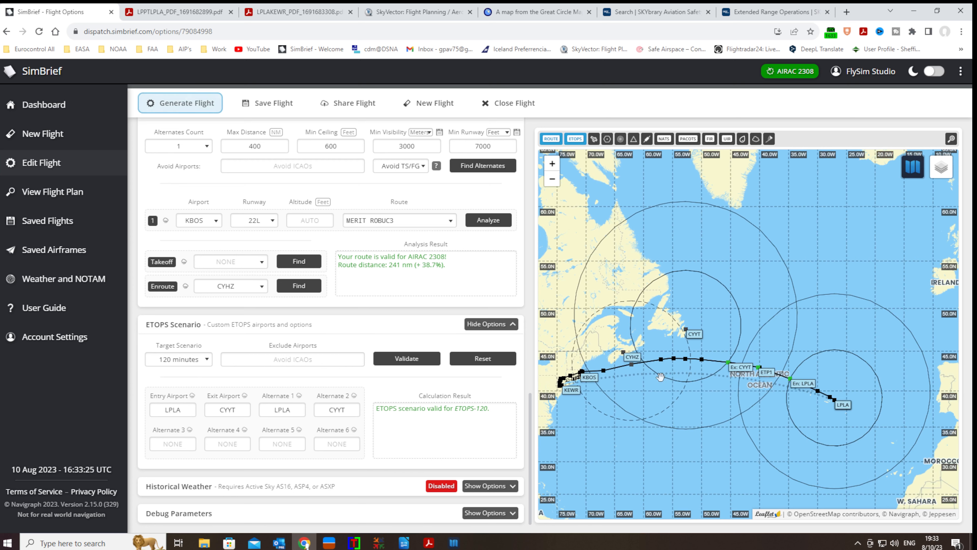
{"action": "mouse_move", "coordinate": [626, 358]}
{"action": "mouse_move", "coordinate": [688, 333]}
{"action": "left_click", "coordinate": [349, 409]}
{"action": "left_click", "coordinate": [173, 108]}
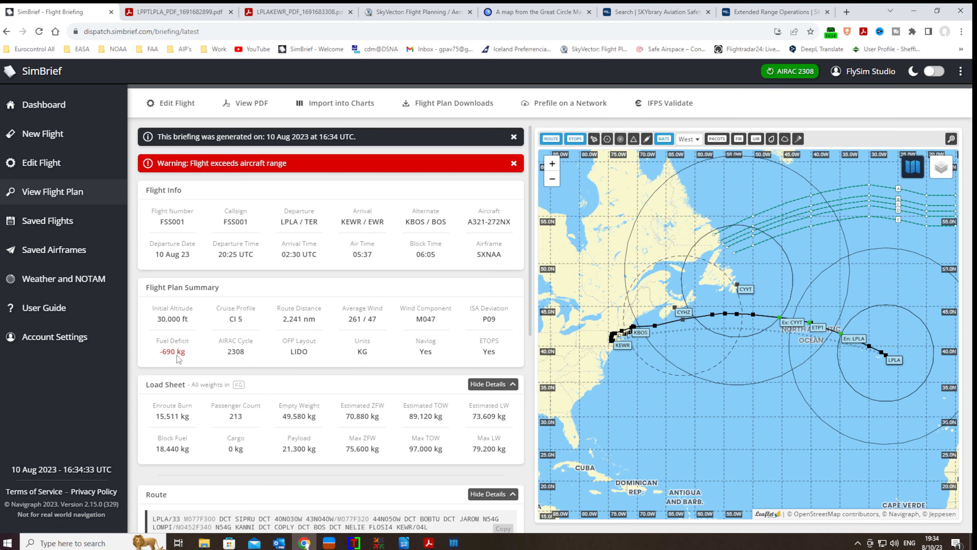
Look through the generated LPLA-KEWR briefing, from the fuel summary and load sheet to the route, dispatch remarks and alternate airports.
{"action": "scroll", "coordinate": [235, 414], "scroll_direction": "down", "scroll_amount": 2}
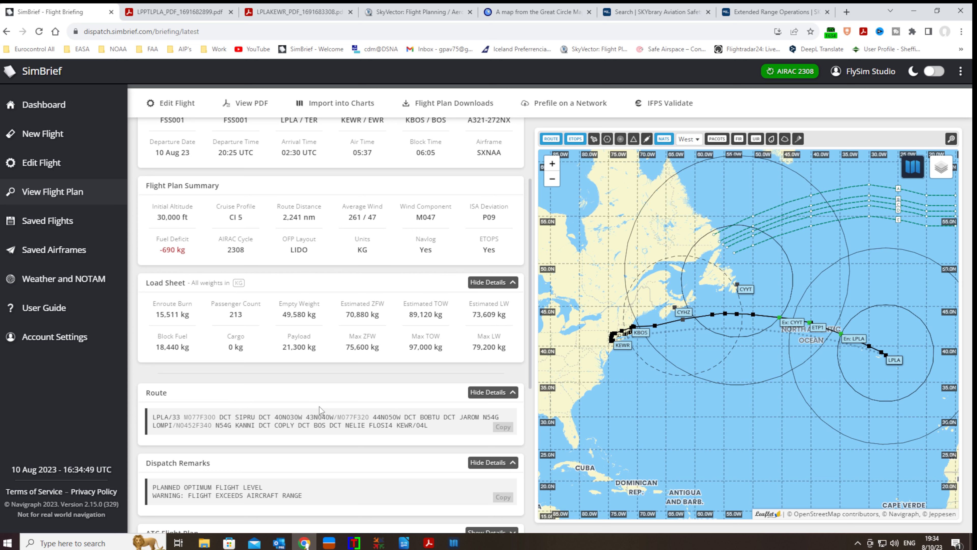
{"action": "scroll", "coordinate": [319, 407], "scroll_direction": "down", "scroll_amount": 5}
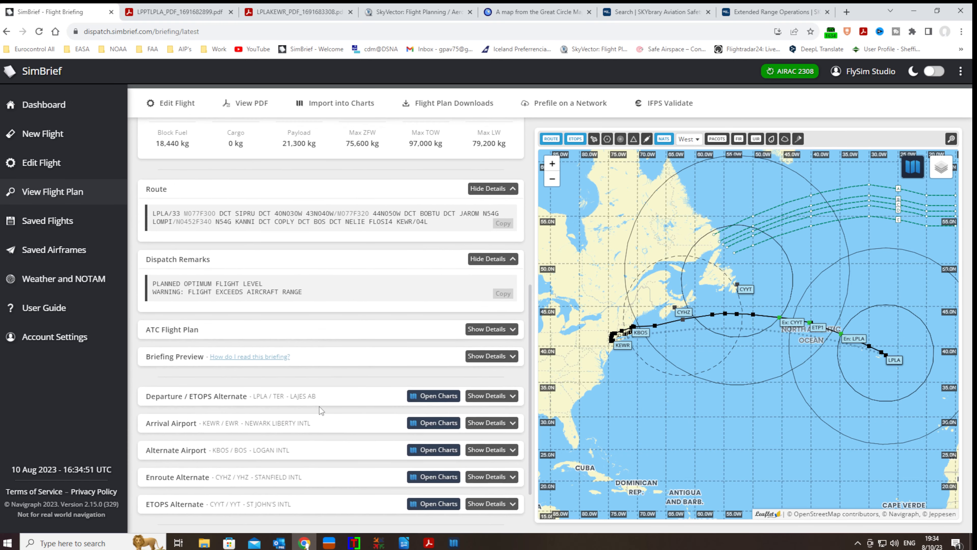
{"action": "scroll", "coordinate": [319, 406], "scroll_direction": "down", "scroll_amount": 1}
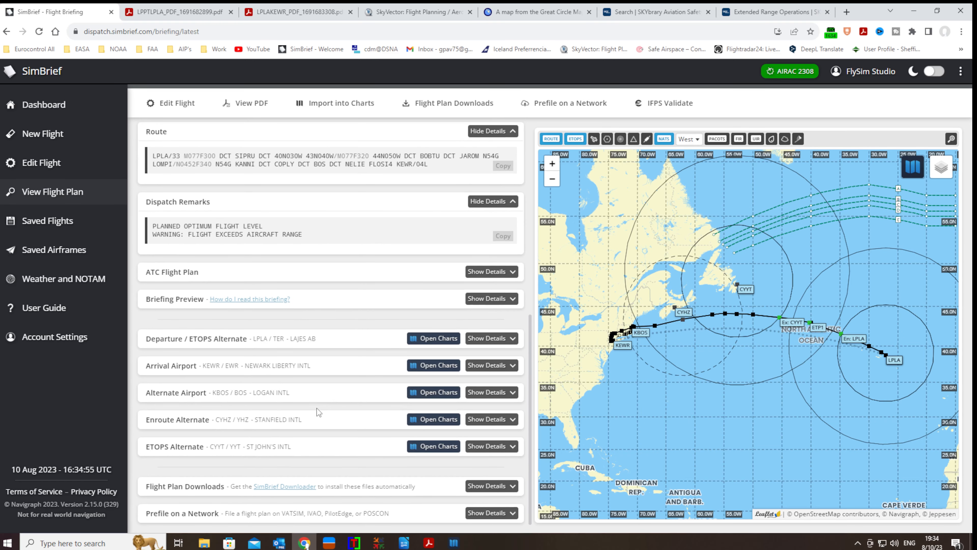
{"action": "scroll", "coordinate": [318, 410], "scroll_direction": "up", "scroll_amount": 7}
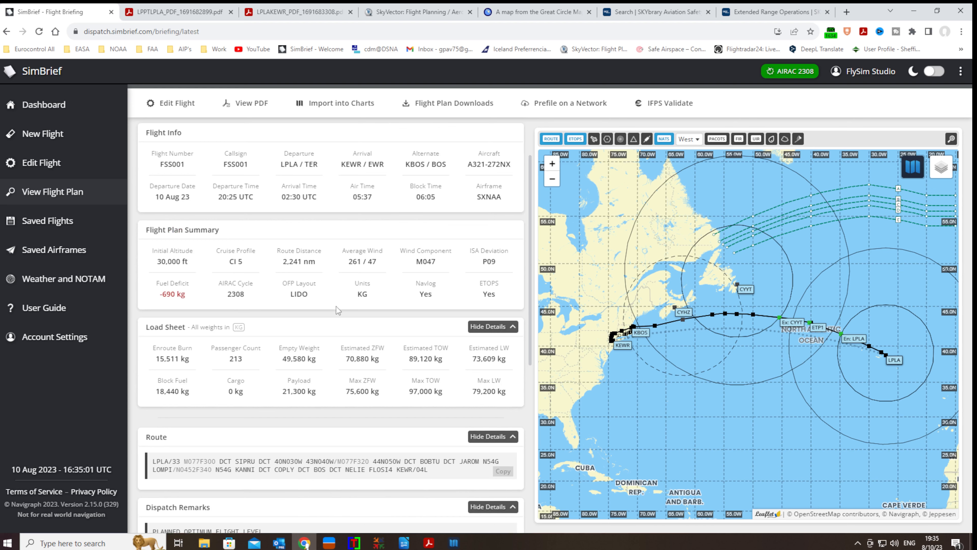
{"action": "scroll", "coordinate": [427, 433], "scroll_direction": "down", "scroll_amount": 6}
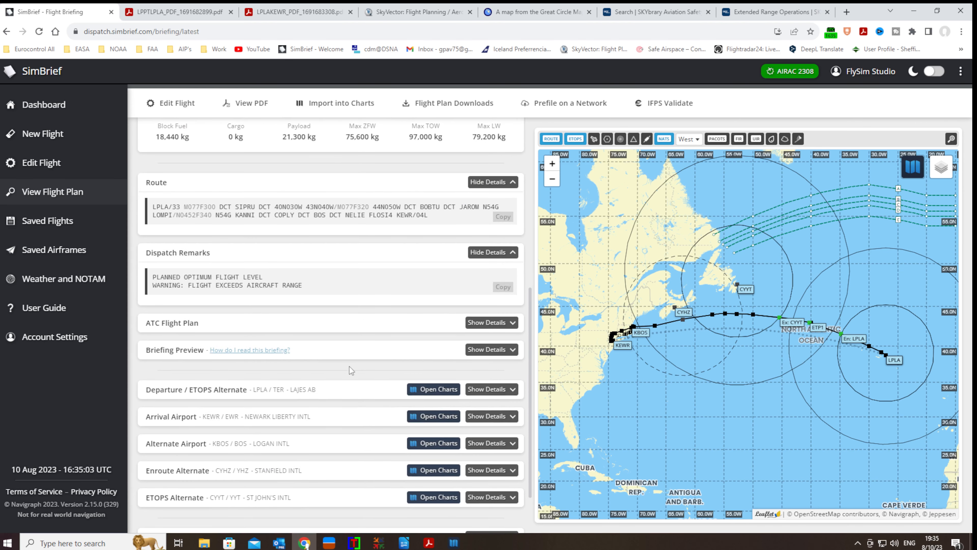
Show the briefing preview and read the OFP's weights, planned fuel, alternate route and routing.
{"action": "left_click", "coordinate": [493, 350]}
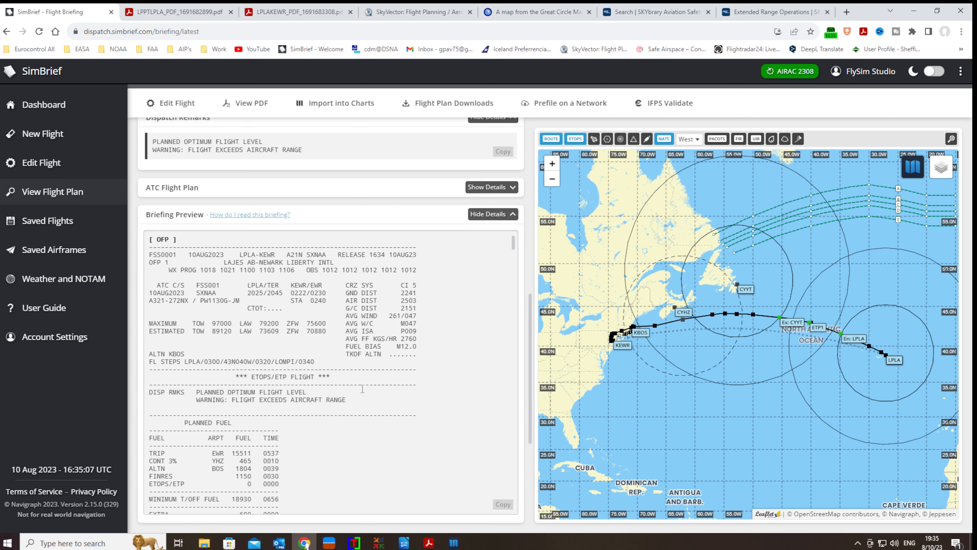
{"action": "scroll", "coordinate": [340, 400], "scroll_direction": "down", "scroll_amount": 4}
{"action": "scroll", "coordinate": [339, 400], "scroll_direction": "up", "scroll_amount": 2}
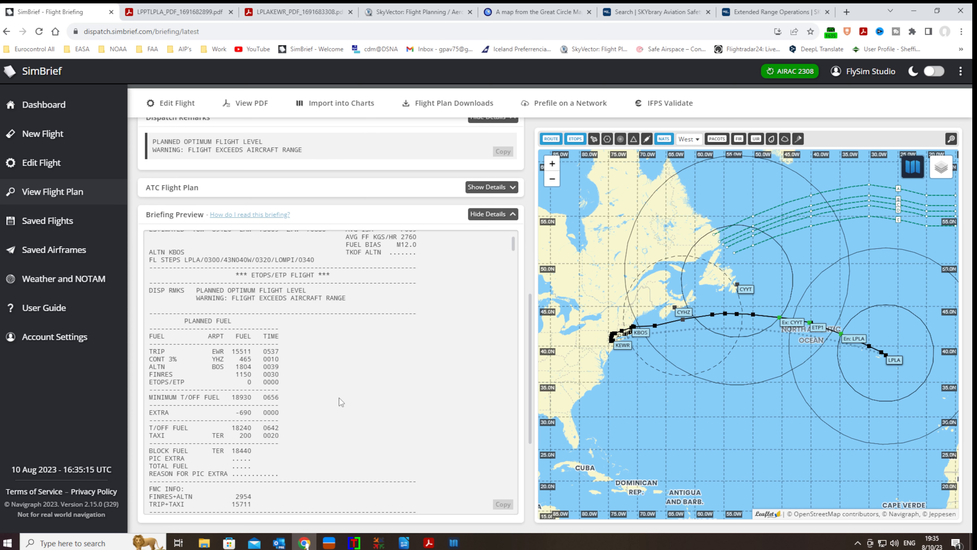
{"action": "scroll", "coordinate": [339, 398], "scroll_direction": "down", "scroll_amount": 5}
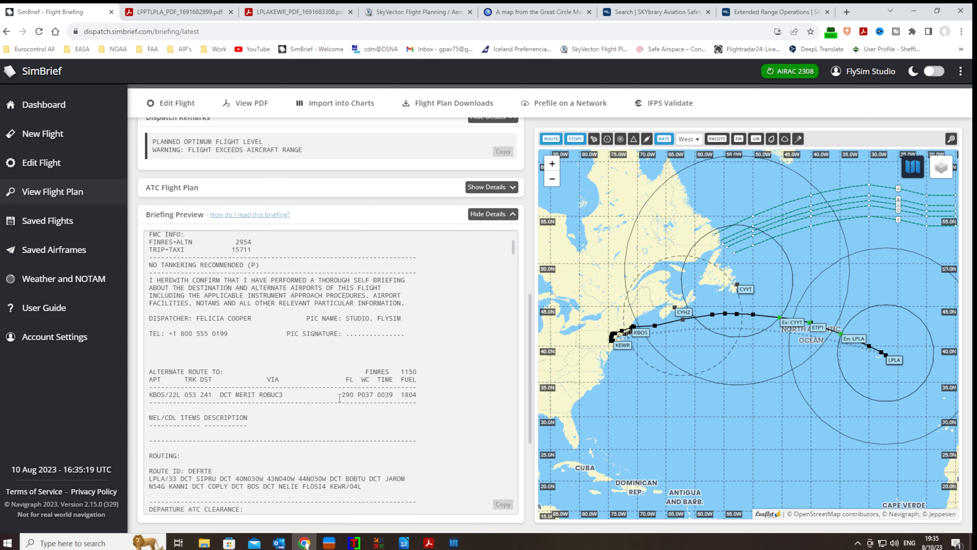
{"action": "scroll", "coordinate": [339, 398], "scroll_direction": "down", "scroll_amount": 3}
{"action": "scroll", "coordinate": [329, 366], "scroll_direction": "up", "scroll_amount": 15}
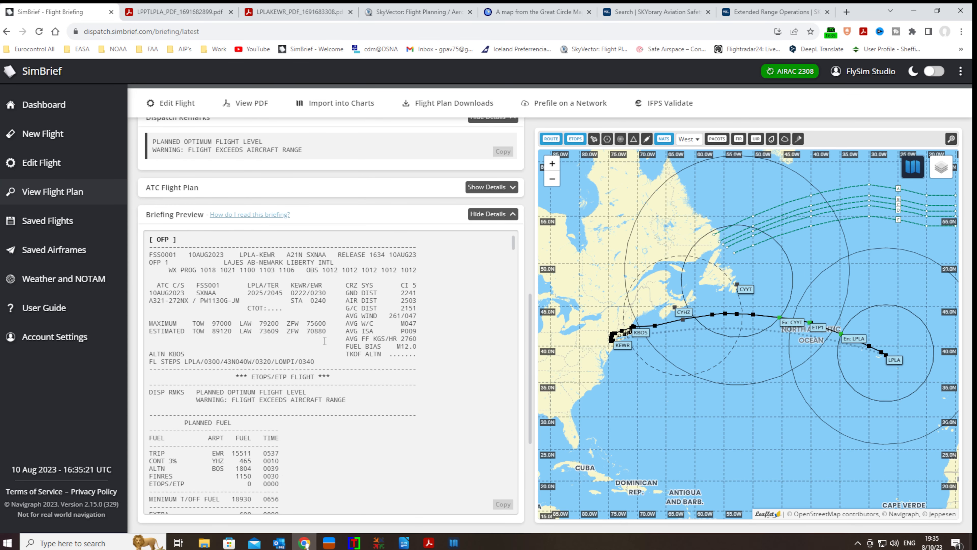
Reopen the flight for editing, select the GNEOZ - LEAP LR airframe and set the cost index to 10.
{"action": "left_click", "coordinate": [171, 103]}
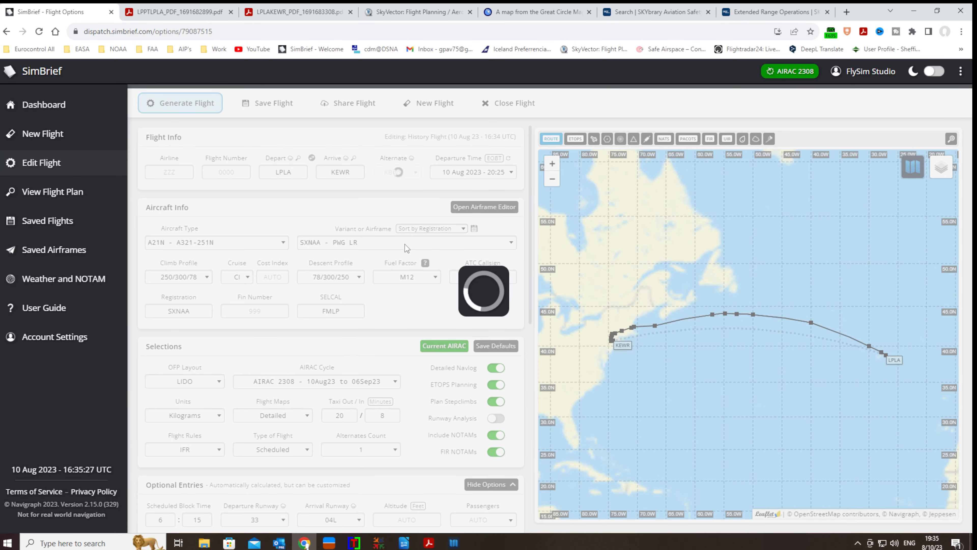
{"action": "left_click", "coordinate": [511, 247]}
{"action": "left_click", "coordinate": [340, 269]}
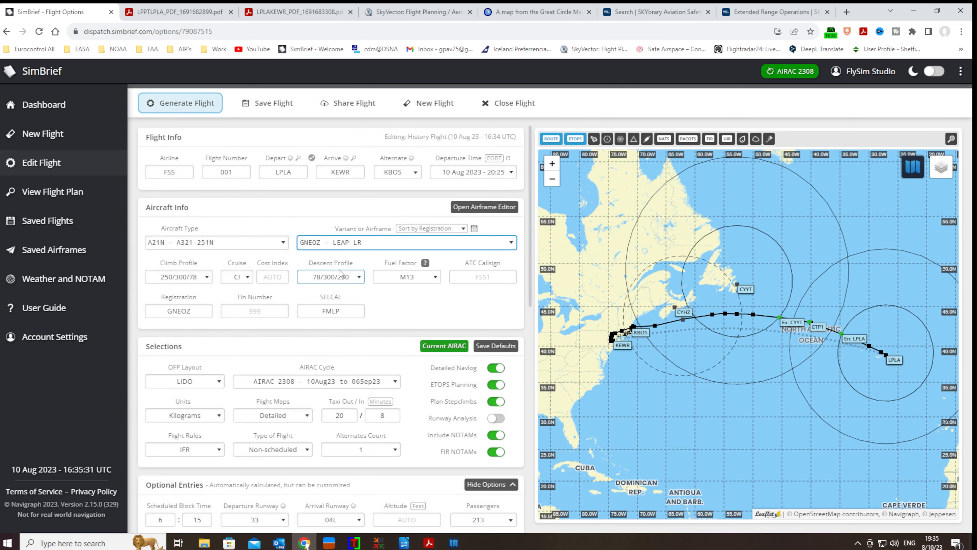
{"action": "left_click", "coordinate": [412, 307]}
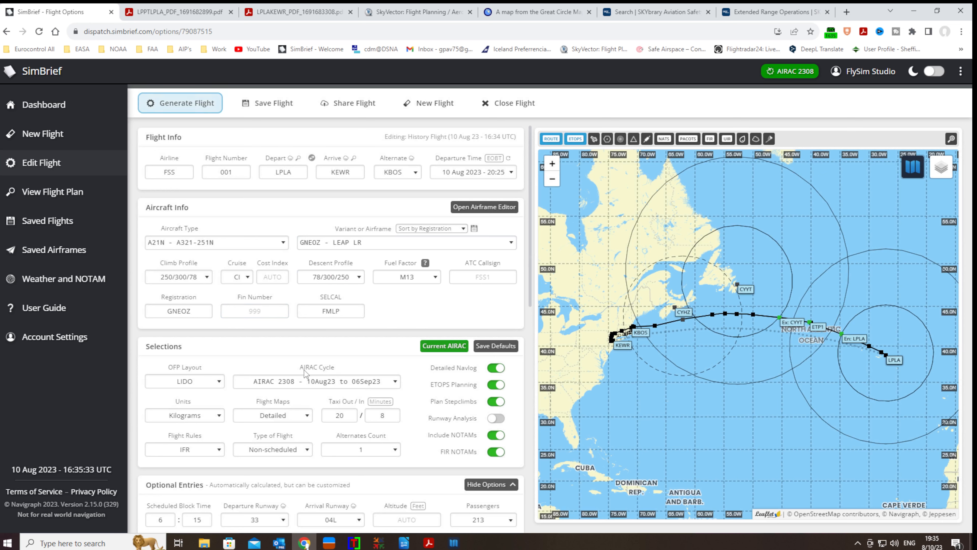
{"action": "left_click", "coordinate": [272, 276]}
{"action": "type", "text": "10"}
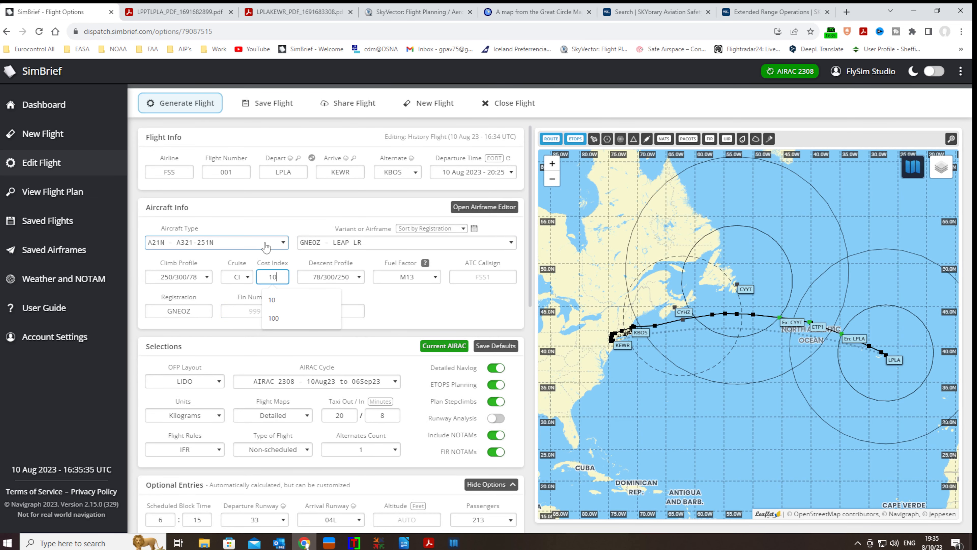
{"action": "left_click", "coordinate": [384, 300]}
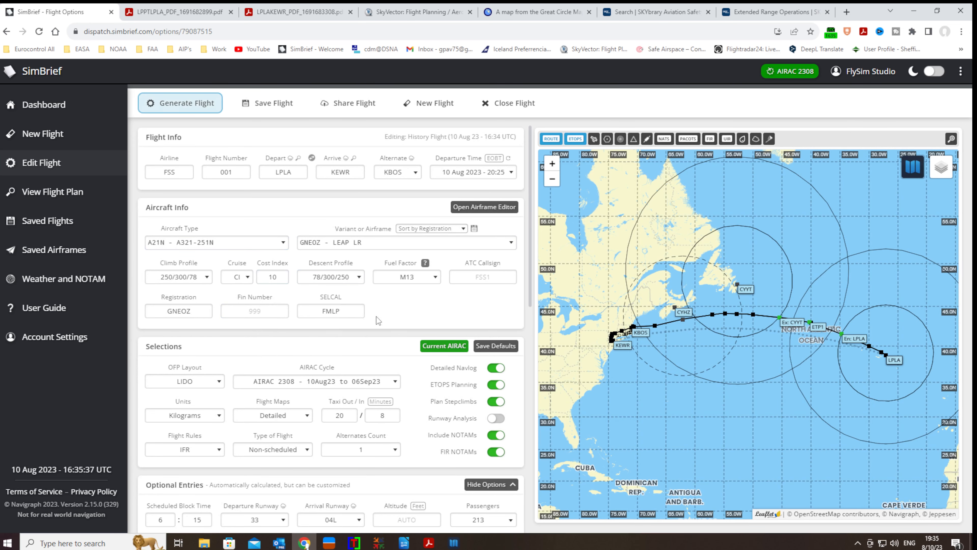
Review the fuel planning entries, the selected and suggested routes, and the route finder options of the LPLA-KEWR plan.
{"action": "scroll", "coordinate": [371, 328], "scroll_direction": "down", "scroll_amount": 3}
{"action": "scroll", "coordinate": [270, 378], "scroll_direction": "down", "scroll_amount": 4}
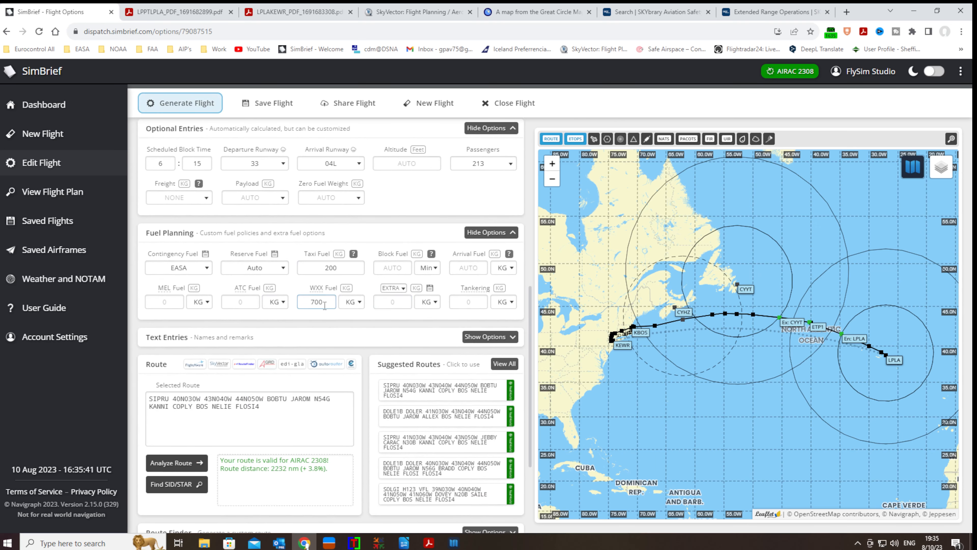
{"action": "left_click", "coordinate": [303, 405]}
{"action": "scroll", "coordinate": [296, 417], "scroll_direction": "down", "scroll_amount": 3}
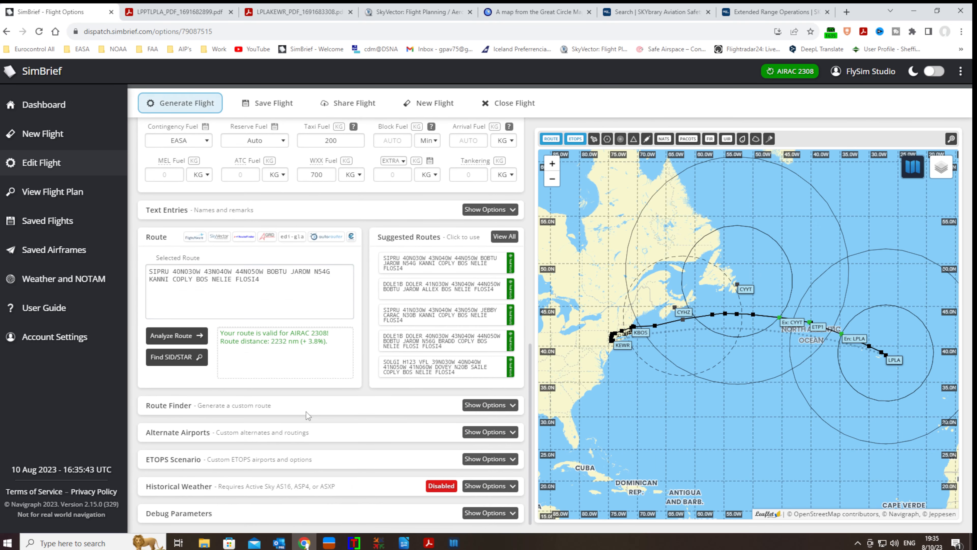
{"action": "left_click", "coordinate": [499, 409]}
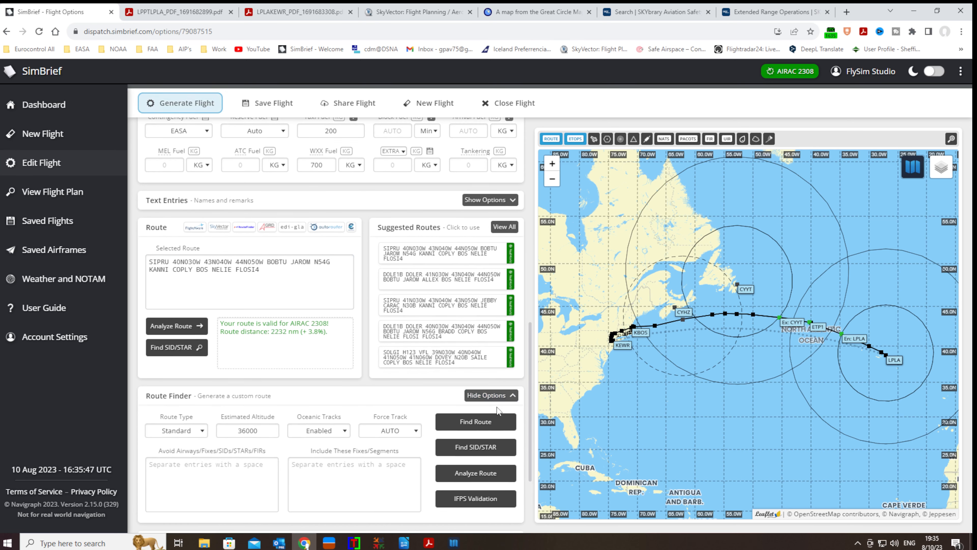
{"action": "left_click", "coordinate": [500, 395]}
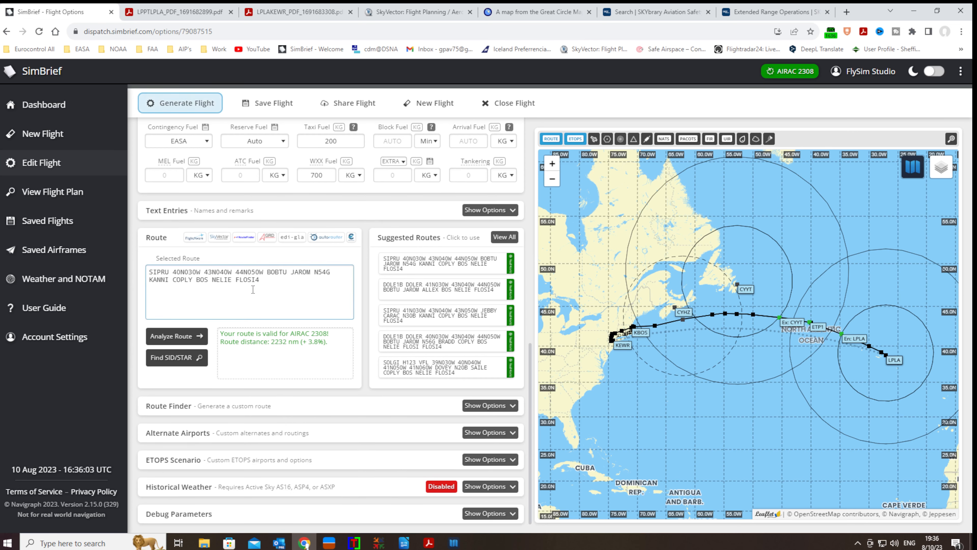
{"action": "scroll", "coordinate": [262, 301], "scroll_direction": "up", "scroll_amount": 5}
{"action": "scroll", "coordinate": [255, 341], "scroll_direction": "down", "scroll_amount": 5}
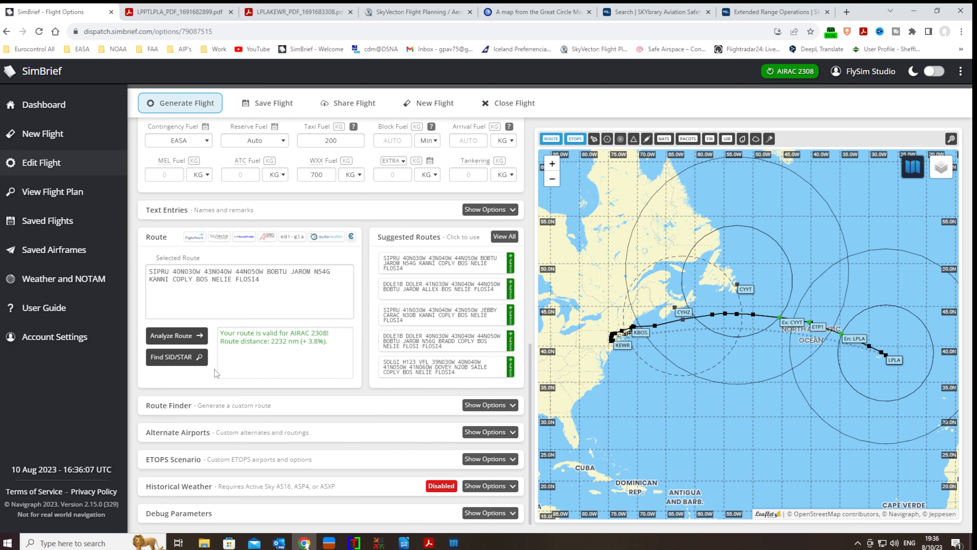
Check the ETOPS scenario's entry, exit and alternate airports, and generate the flight with the new airframe settings.
{"action": "left_click", "coordinate": [509, 459]}
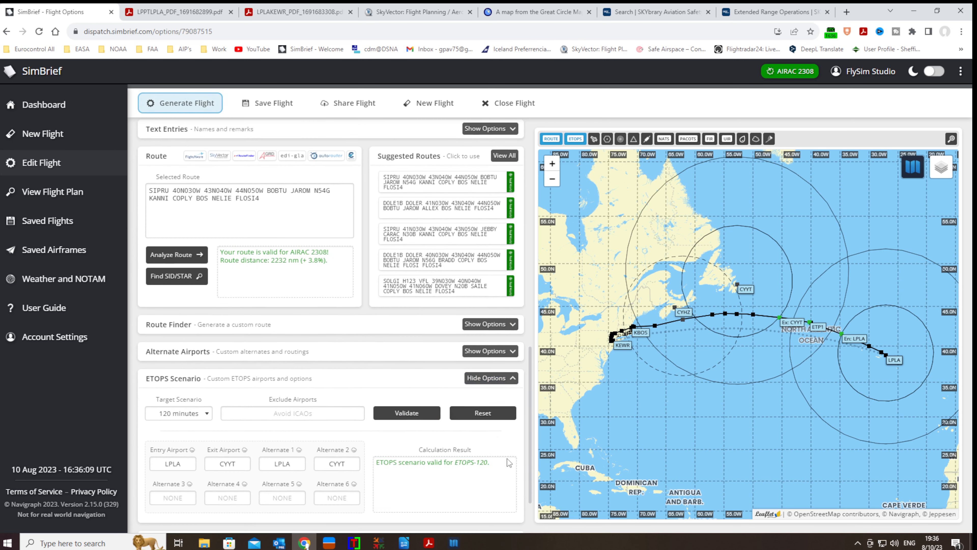
{"action": "left_click", "coordinate": [491, 378]}
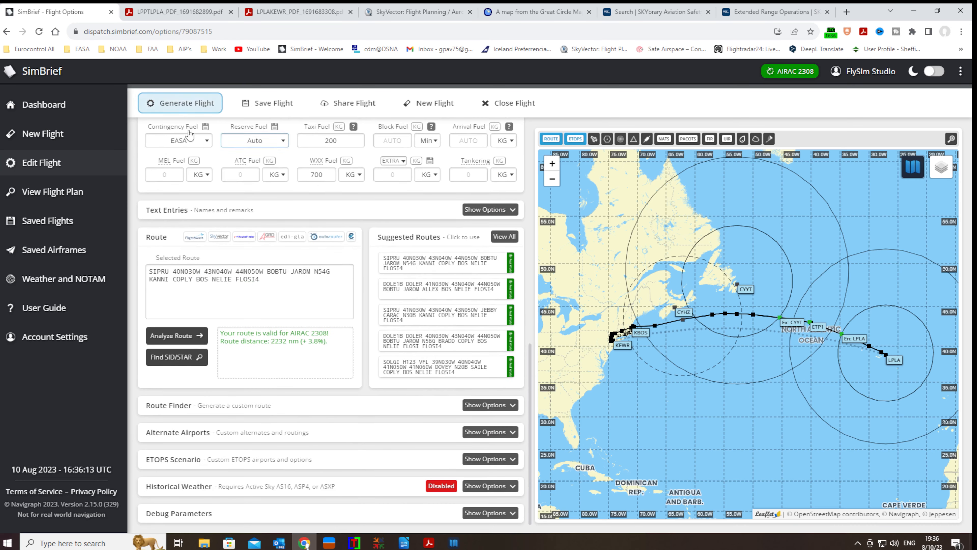
{"action": "left_click", "coordinate": [178, 110]}
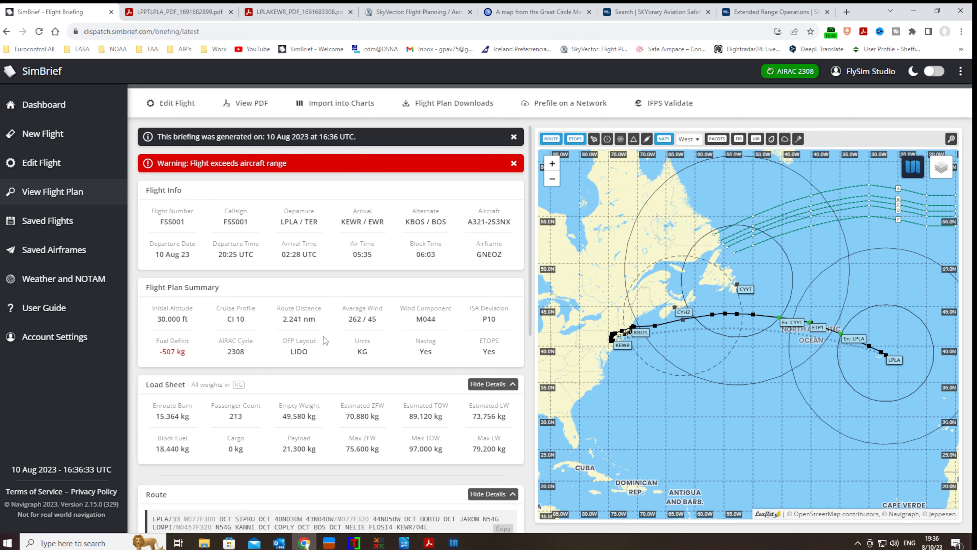
Review the new LPLA-KEWR briefing's load sheet, route, dispatch remarks and listed departure, arrival and ETOPS alternate airports.
{"action": "scroll", "coordinate": [323, 336], "scroll_direction": "down", "scroll_amount": 8}
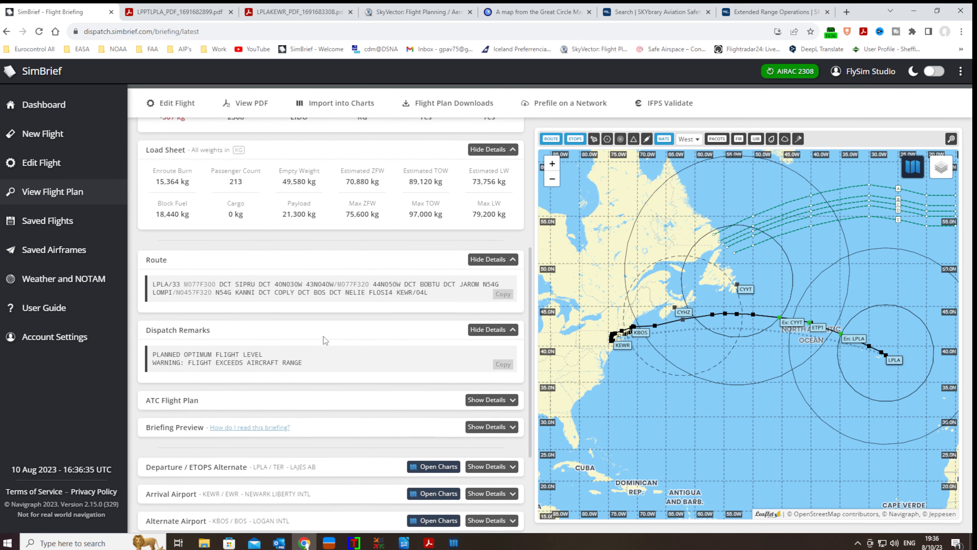
{"action": "scroll", "coordinate": [323, 337], "scroll_direction": "down", "scroll_amount": 2}
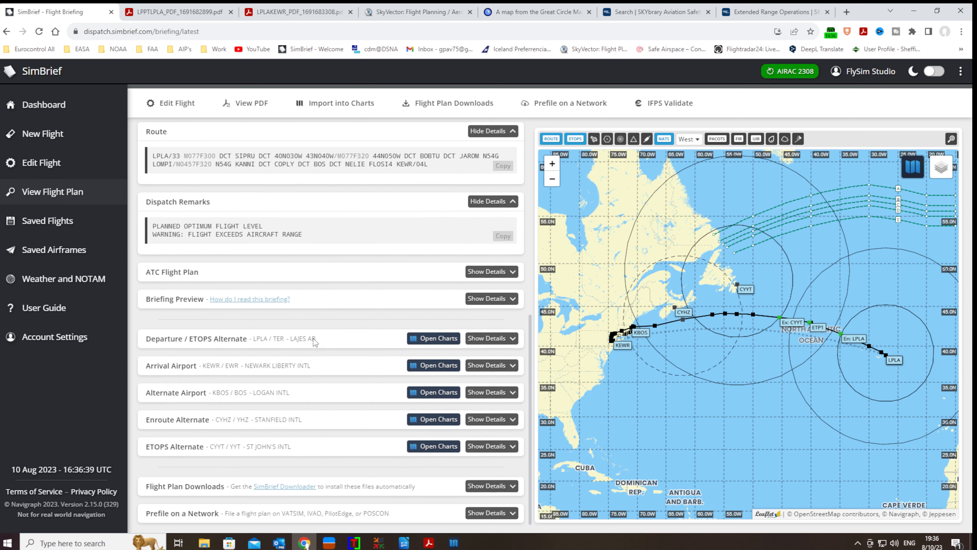
{"action": "scroll", "coordinate": [313, 339], "scroll_direction": "up", "scroll_amount": 3}
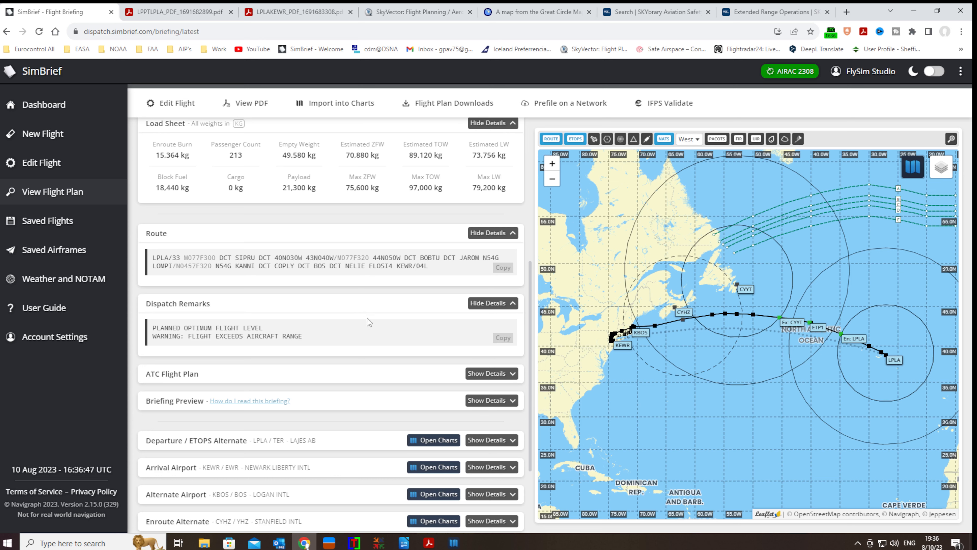
{"action": "scroll", "coordinate": [367, 317], "scroll_direction": "up", "scroll_amount": 1}
{"action": "scroll", "coordinate": [368, 318], "scroll_direction": "up", "scroll_amount": 1}
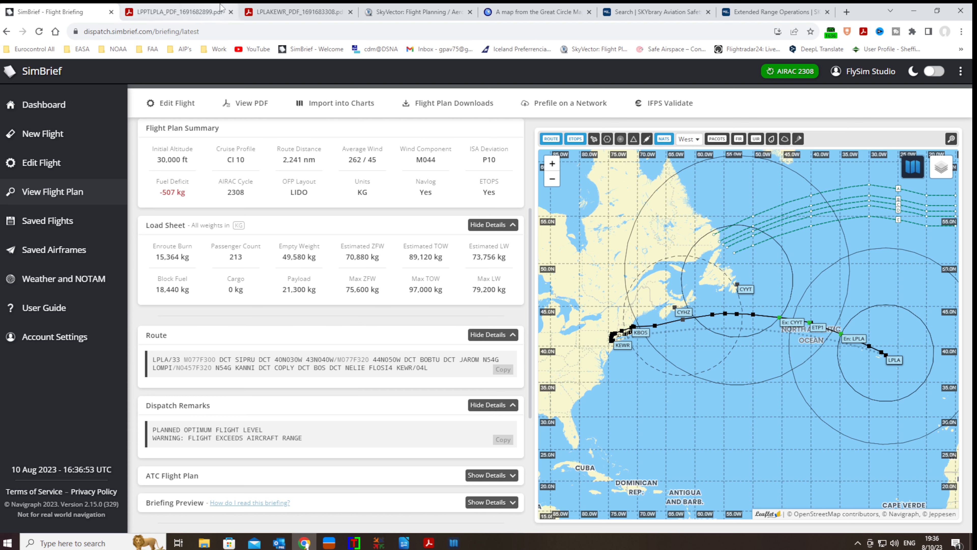
Look back through the earlier LPLAKEWR PDF from the ETOPS critical point page to its times and weights tables.
{"action": "left_click", "coordinate": [278, 16]}
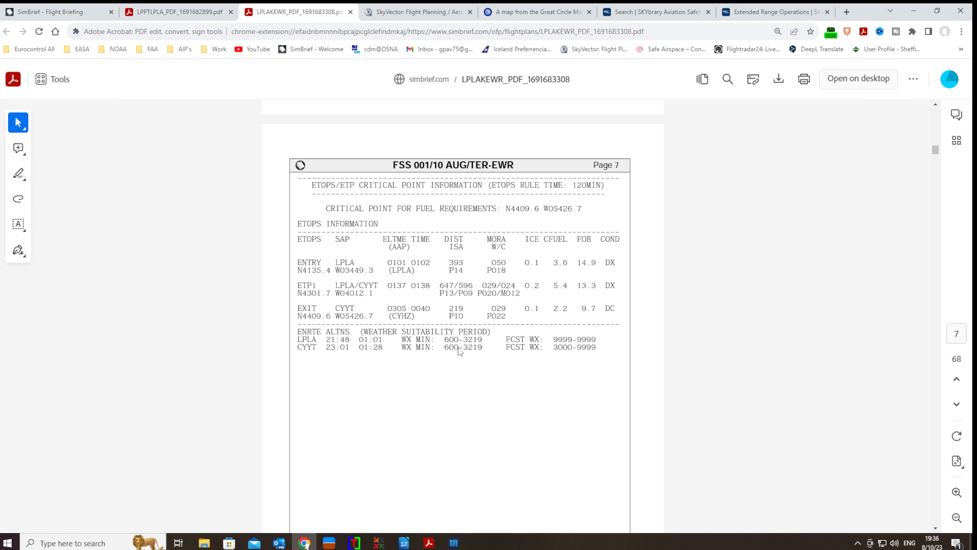
{"action": "scroll", "coordinate": [394, 339], "scroll_direction": "up", "scroll_amount": 12}
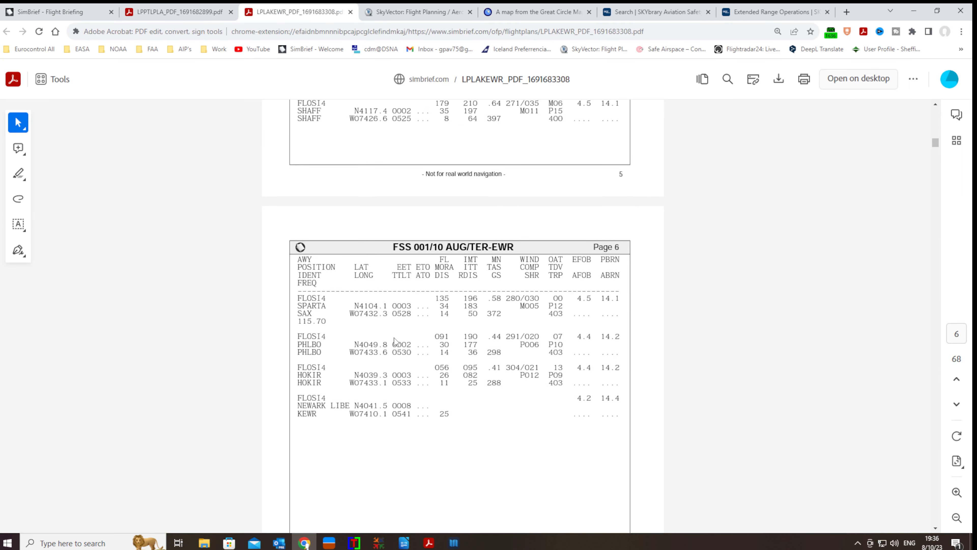
{"action": "scroll", "coordinate": [394, 338], "scroll_direction": "up", "scroll_amount": 15}
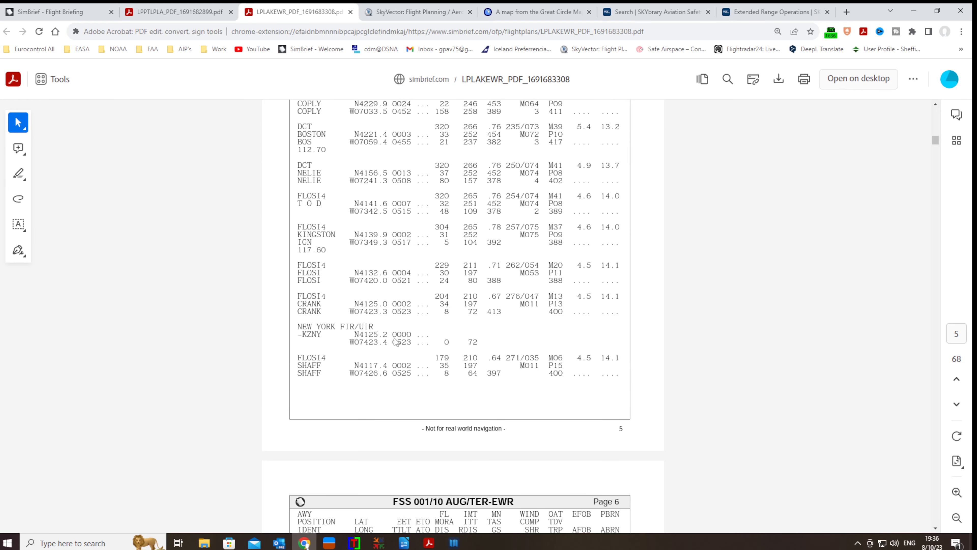
{"action": "scroll", "coordinate": [395, 341], "scroll_direction": "up", "scroll_amount": 12}
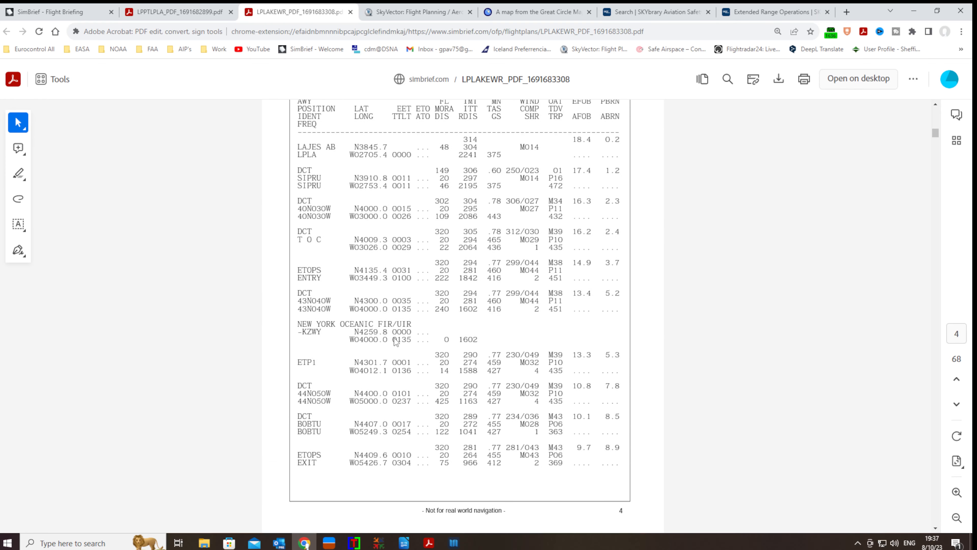
{"action": "scroll", "coordinate": [393, 338], "scroll_direction": "up", "scroll_amount": 10}
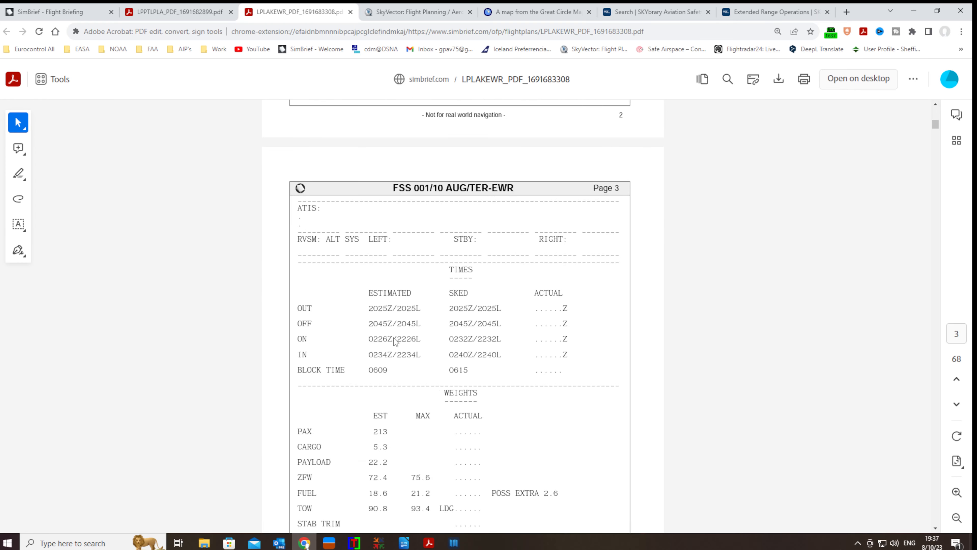
{"action": "scroll", "coordinate": [395, 354], "scroll_direction": "down", "scroll_amount": 3}
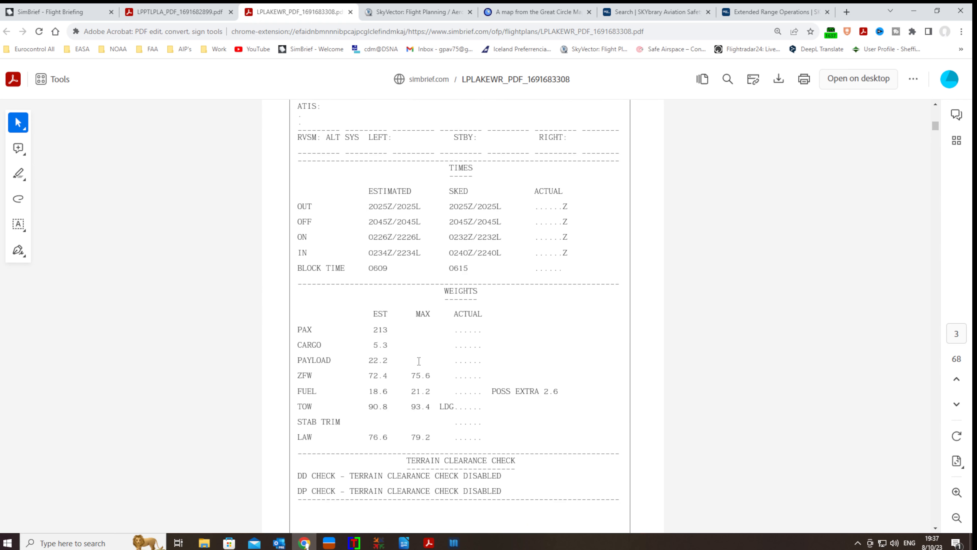
{"action": "scroll", "coordinate": [419, 361], "scroll_direction": "up", "scroll_amount": 6}
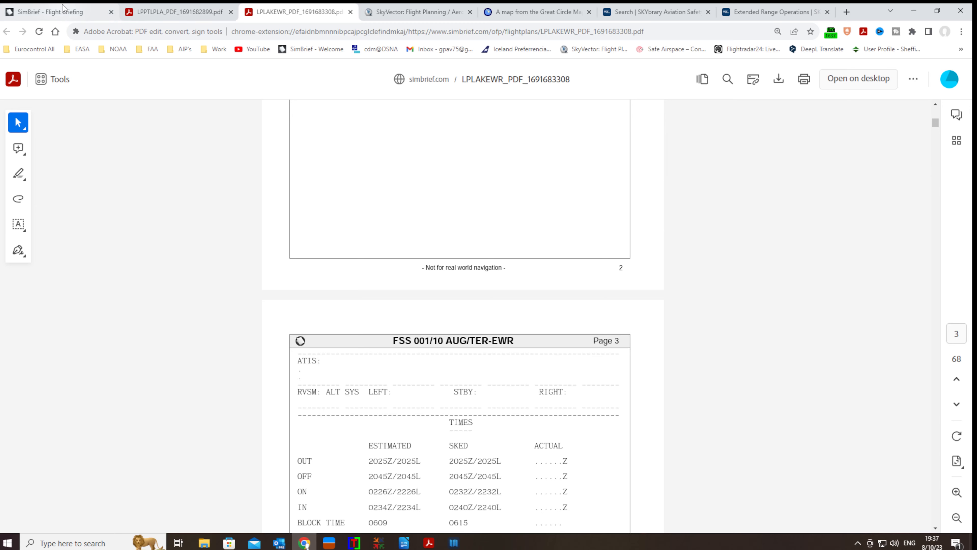
Return to the SimBrief briefing, show its preview, and compare the OFP's weights, planned fuel, operational impacts and routing with the PDF.
{"action": "left_click", "coordinate": [60, 12]}
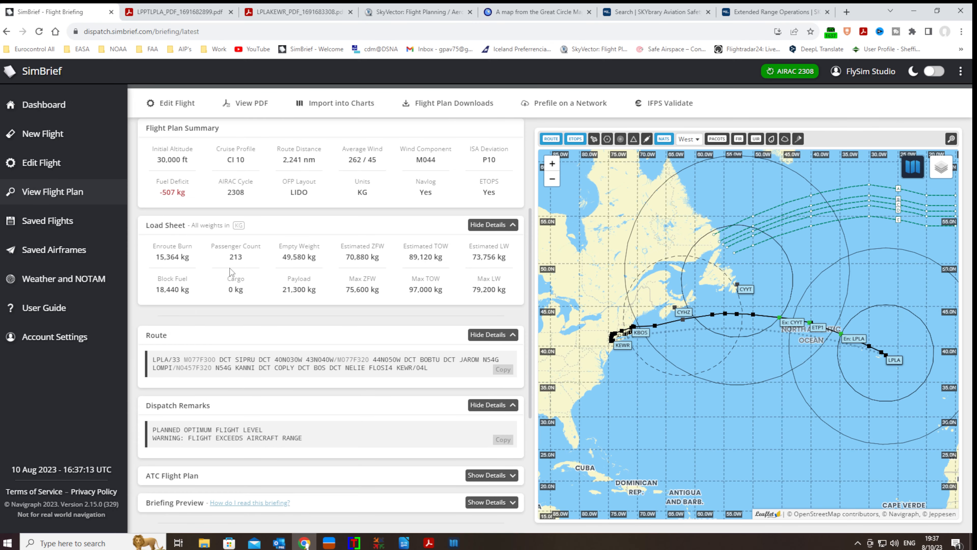
{"action": "scroll", "coordinate": [385, 308], "scroll_direction": "down", "scroll_amount": 5}
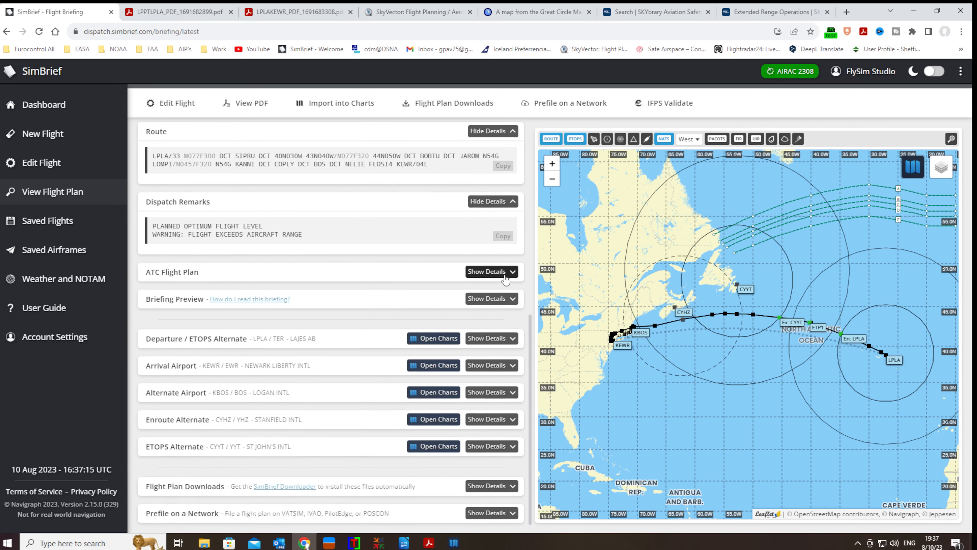
{"action": "left_click", "coordinate": [500, 299]}
{"action": "scroll", "coordinate": [339, 308], "scroll_direction": "down", "scroll_amount": 2}
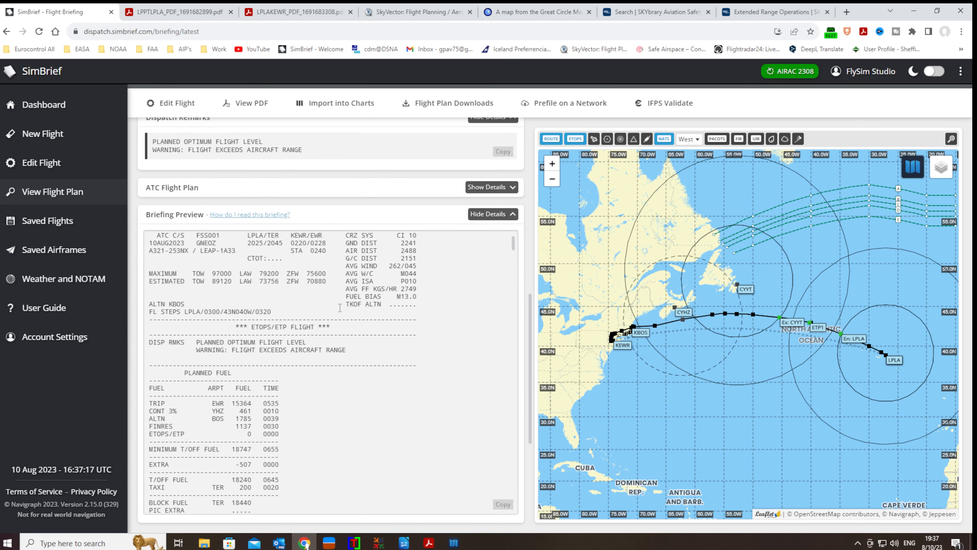
{"action": "scroll", "coordinate": [340, 307], "scroll_direction": "down", "scroll_amount": 15}
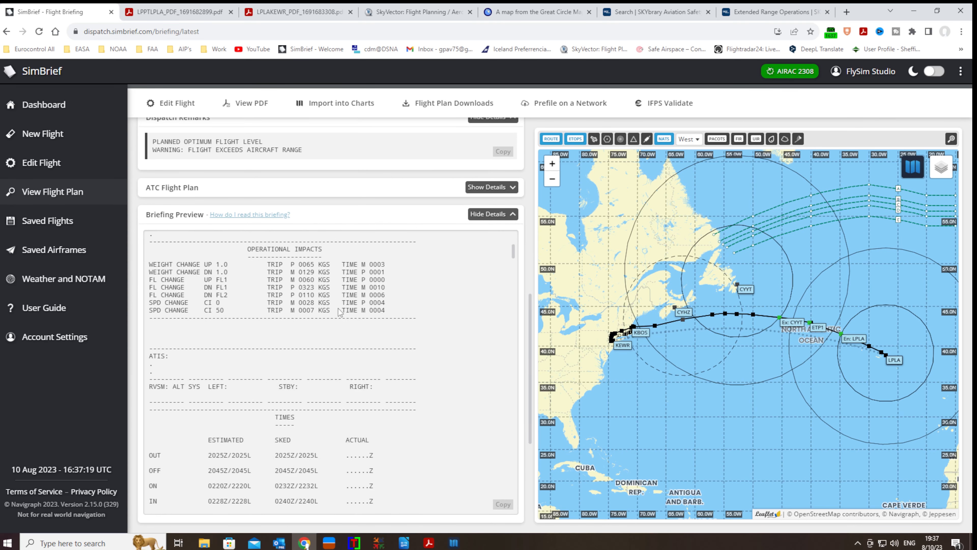
{"action": "scroll", "coordinate": [339, 312], "scroll_direction": "down", "scroll_amount": 8}
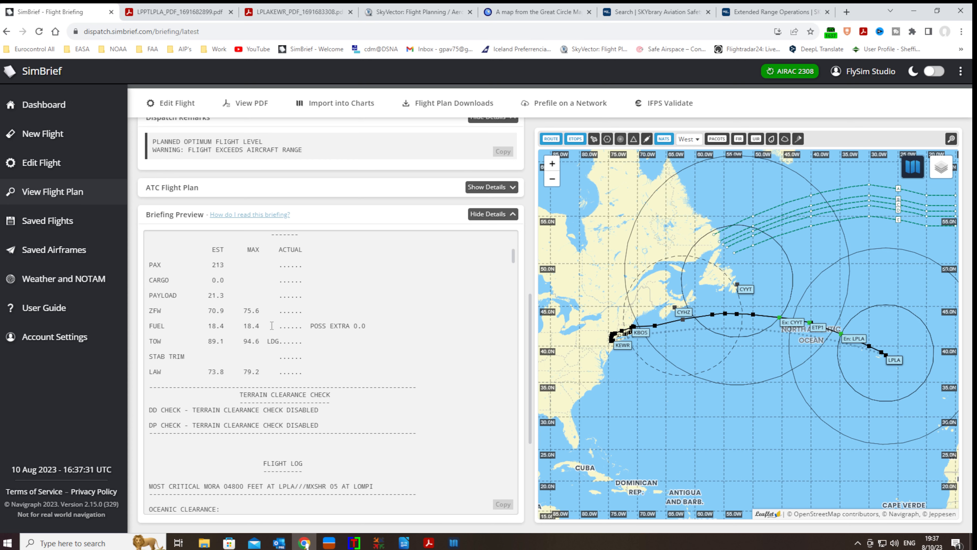
{"action": "scroll", "coordinate": [271, 326], "scroll_direction": "up", "scroll_amount": 5}
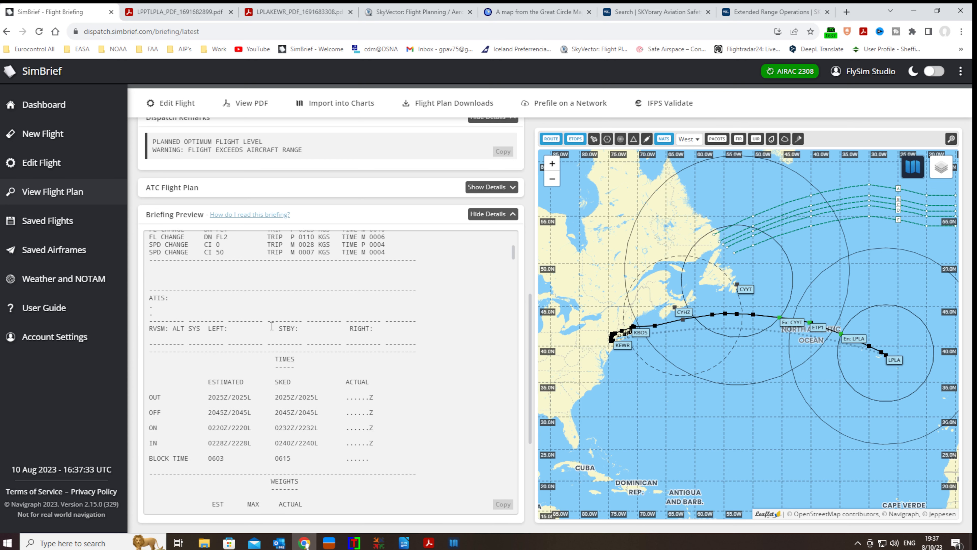
{"action": "scroll", "coordinate": [272, 326], "scroll_direction": "up", "scroll_amount": 10}
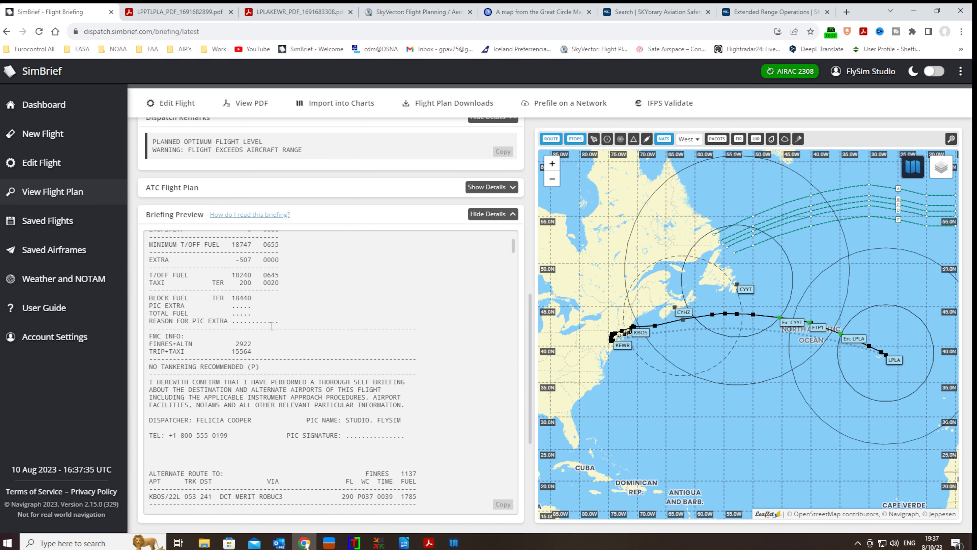
{"action": "scroll", "coordinate": [271, 326], "scroll_direction": "up", "scroll_amount": 10}
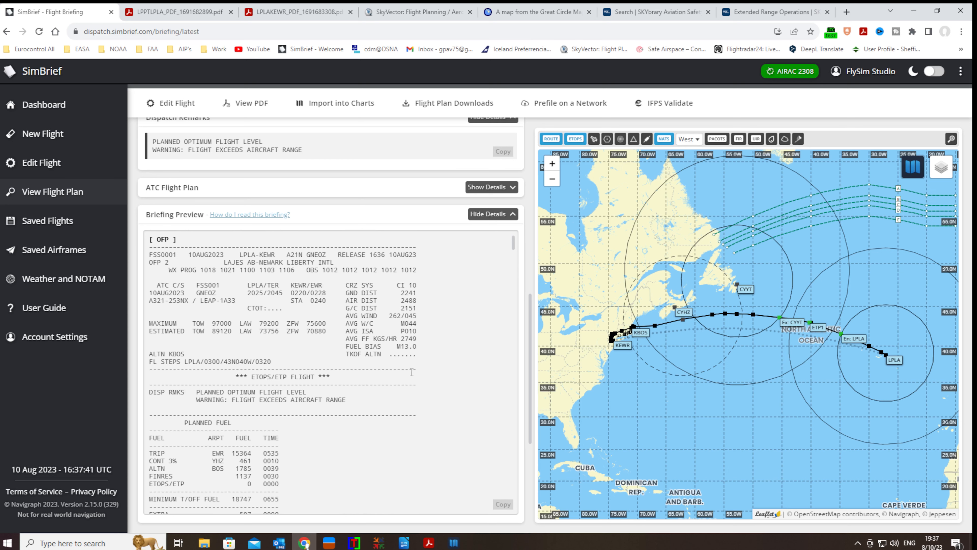
{"action": "scroll", "coordinate": [360, 357], "scroll_direction": "down", "scroll_amount": 10}
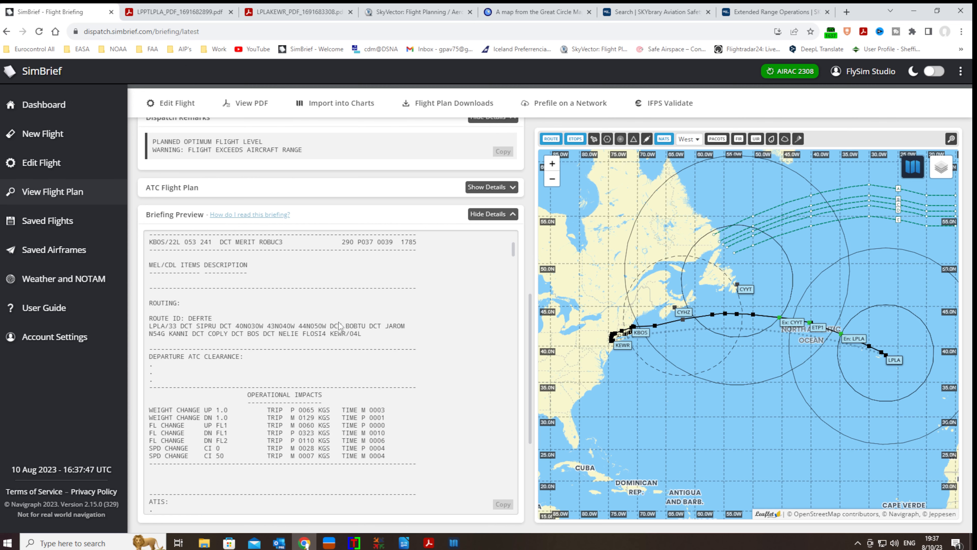
Reopen the flight for editing, select the Default A21N airframe and set the cost index to 10.
{"action": "left_click", "coordinate": [180, 101]}
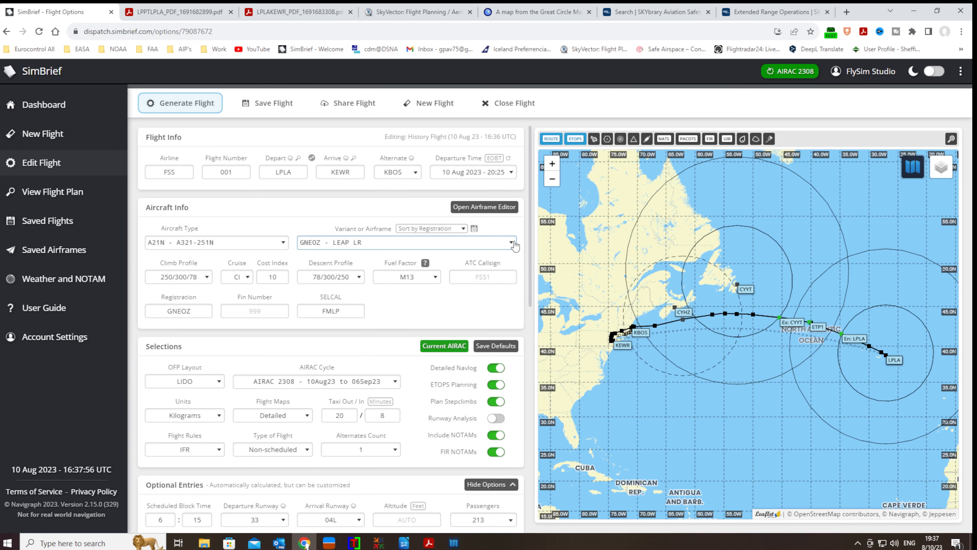
{"action": "left_click", "coordinate": [488, 245]}
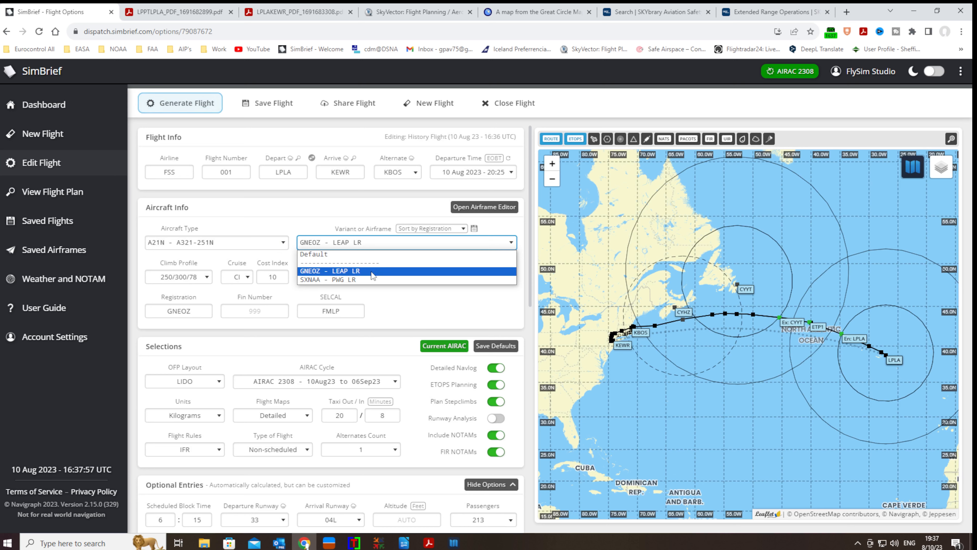
{"action": "left_click", "coordinate": [342, 255]}
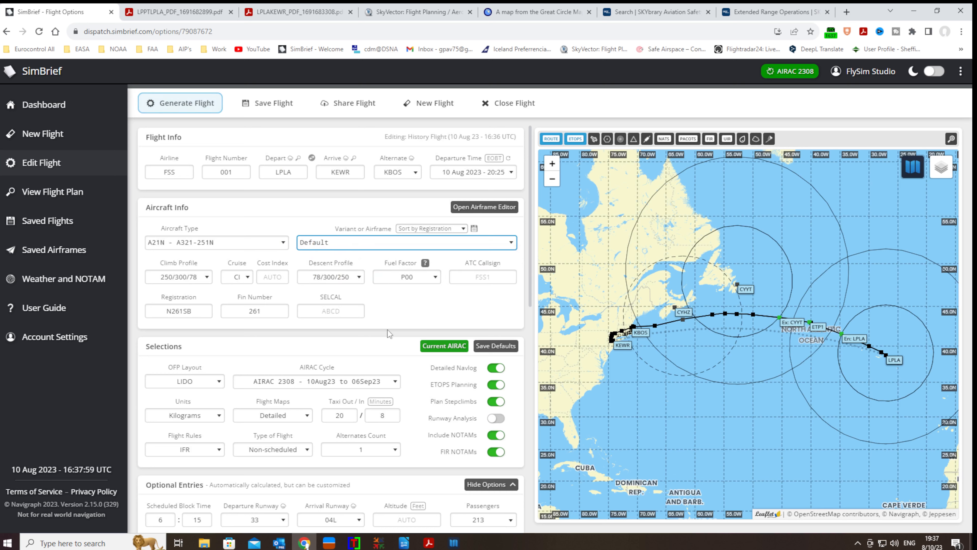
{"action": "left_click", "coordinate": [273, 277]}
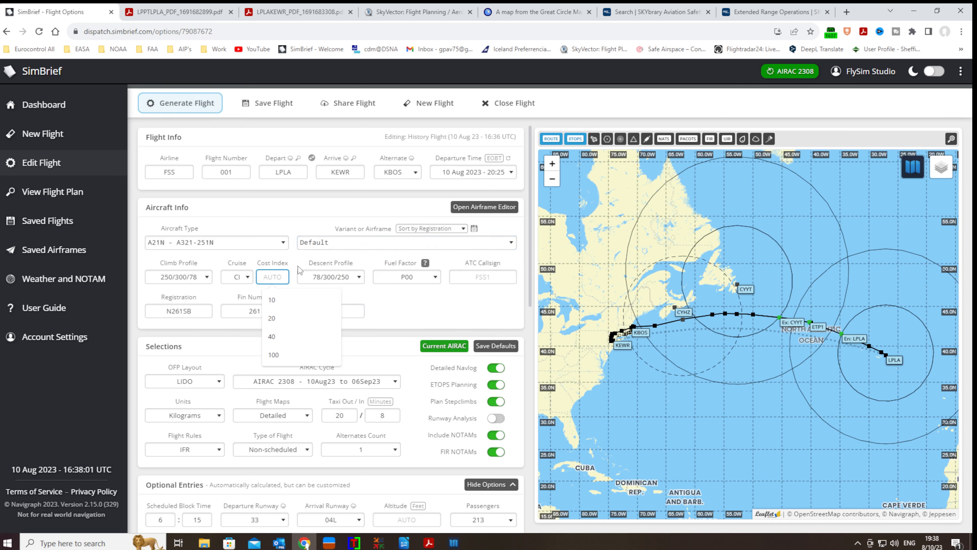
{"action": "type", "text": "10"}
{"action": "left_click", "coordinate": [403, 311]}
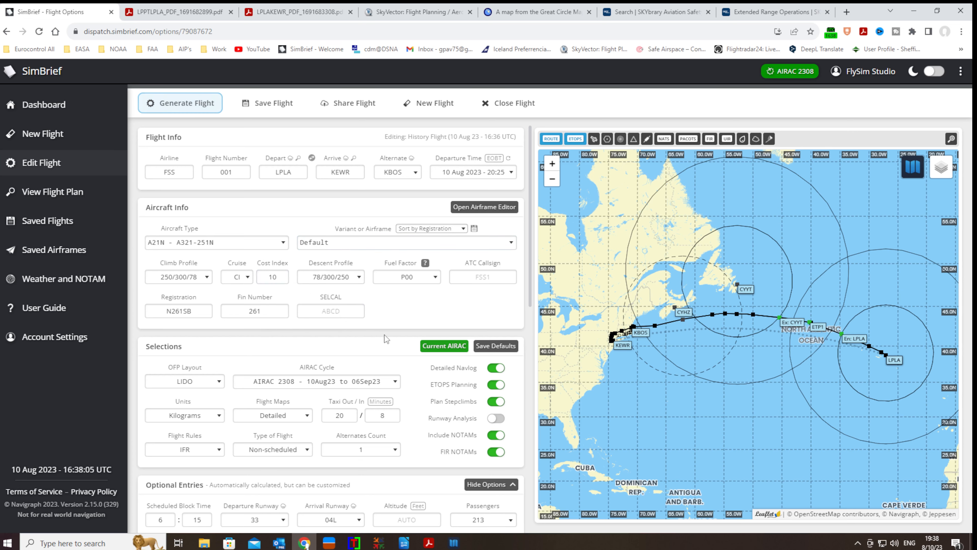
Check the fuel planning and optional entries, and set the freight to 0 kg.
{"action": "scroll", "coordinate": [386, 338], "scroll_direction": "down", "scroll_amount": 3}
{"action": "scroll", "coordinate": [386, 335], "scroll_direction": "down", "scroll_amount": 3}
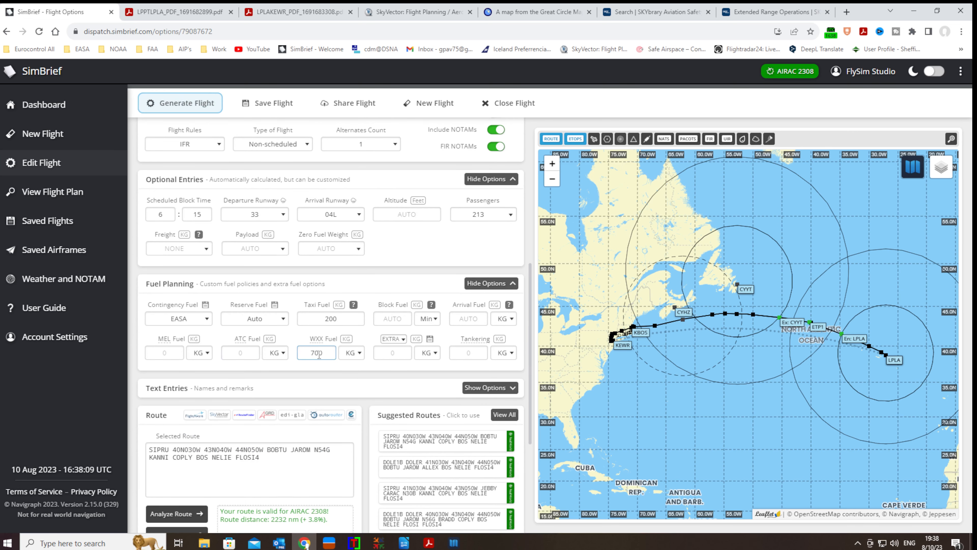
{"action": "scroll", "coordinate": [274, 416], "scroll_direction": "down", "scroll_amount": 2}
{"action": "scroll", "coordinate": [264, 348], "scroll_direction": "up", "scroll_amount": 5}
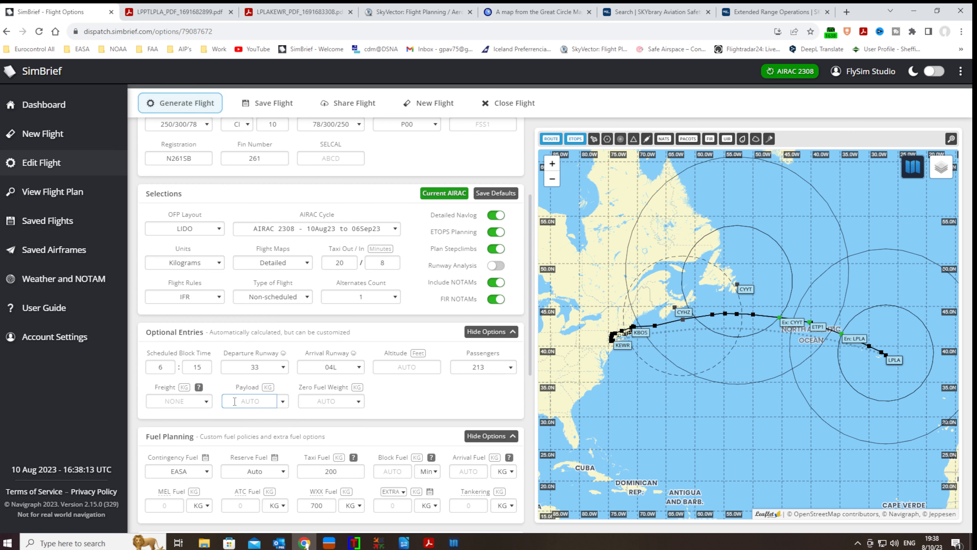
{"action": "scroll", "coordinate": [236, 401], "scroll_direction": "up", "scroll_amount": 3}
{"action": "scroll", "coordinate": [236, 352], "scroll_direction": "down", "scroll_amount": 4}
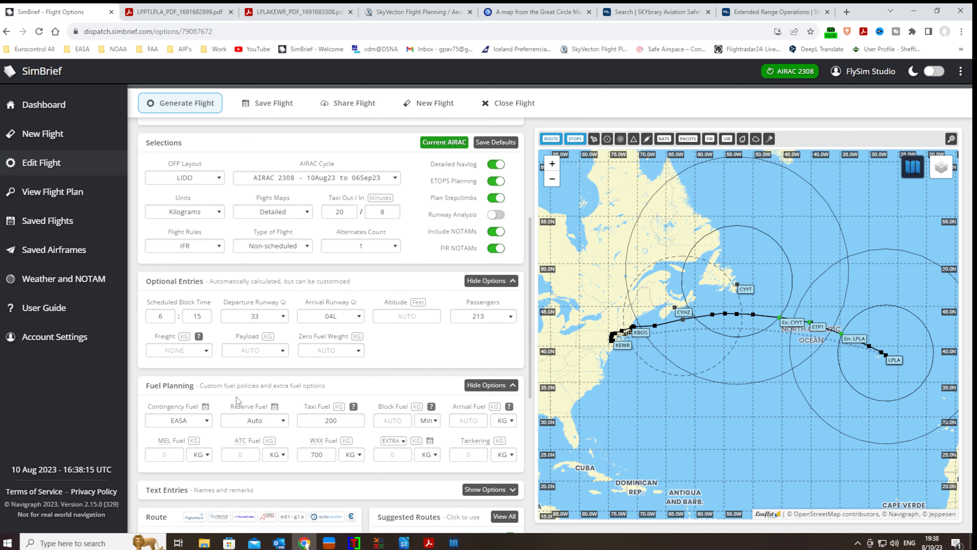
{"action": "left_click", "coordinate": [184, 352]}
{"action": "type", "text": "0"}
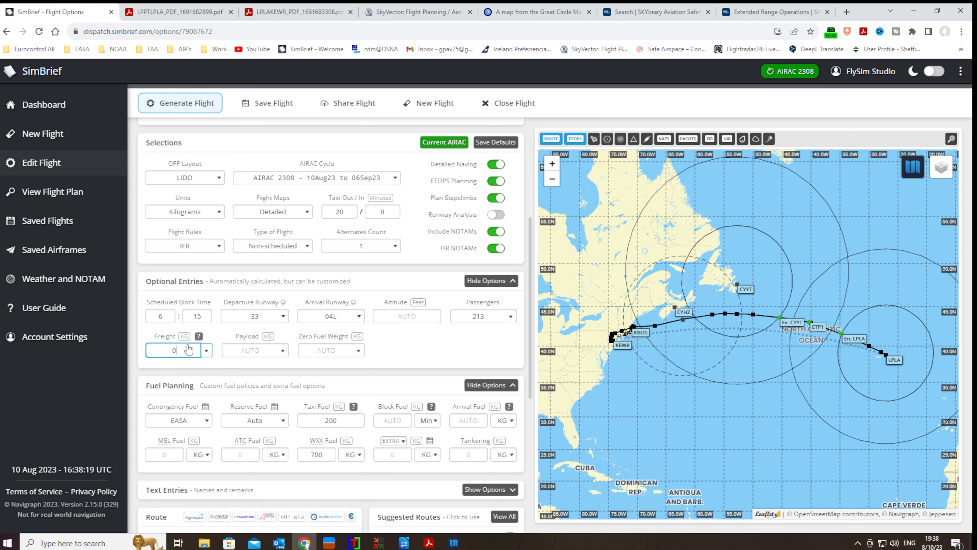
{"action": "left_click", "coordinate": [408, 349]}
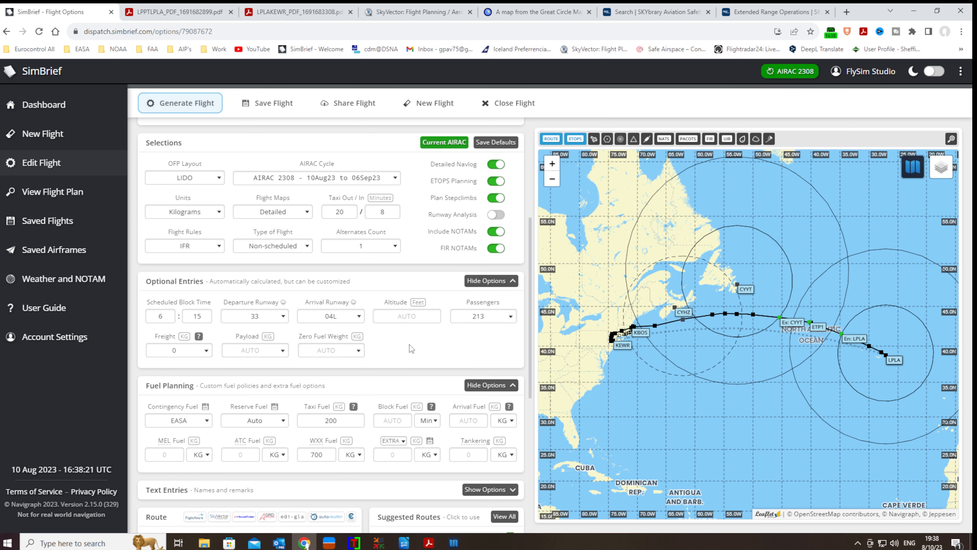
Check the entry, exit and alternate airports of the 120-minute ETOPS scenario, and generate the flight with the default airframe.
{"action": "scroll", "coordinate": [399, 364], "scroll_direction": "down", "scroll_amount": 6}
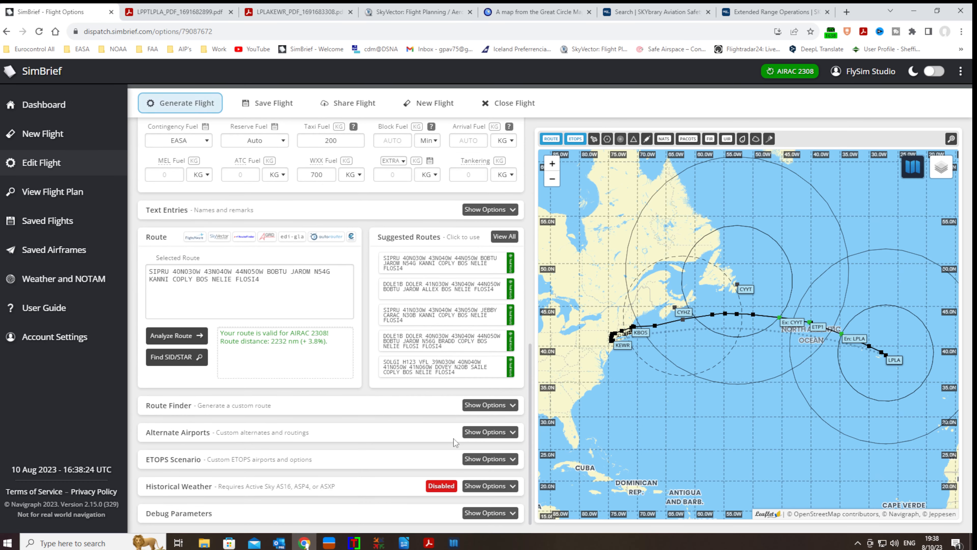
{"action": "left_click", "coordinate": [488, 460]}
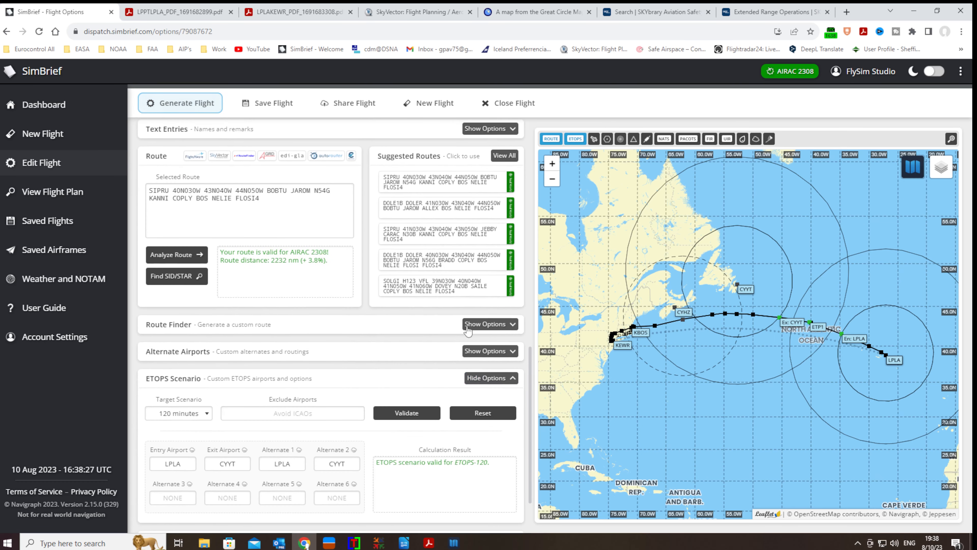
{"action": "left_click", "coordinate": [161, 110]}
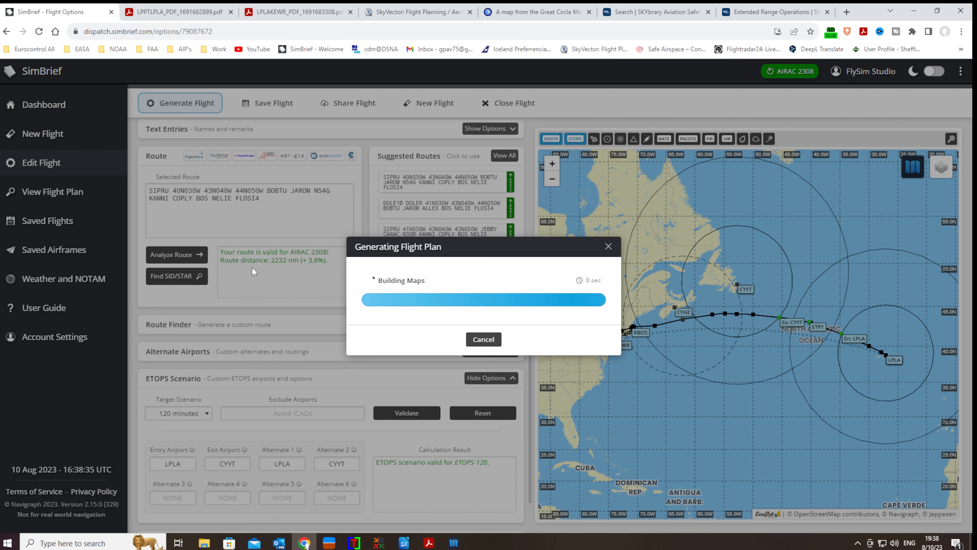
Read the estimated and maximum weights in the earlier LPLAKEWR PDF, and return to SimBrief for the newly generated briefing.
{"action": "left_click", "coordinate": [296, 11]}
{"action": "scroll", "coordinate": [530, 420], "scroll_direction": "down", "scroll_amount": 3}
{"action": "scroll", "coordinate": [530, 420], "scroll_direction": "down", "scroll_amount": 3}
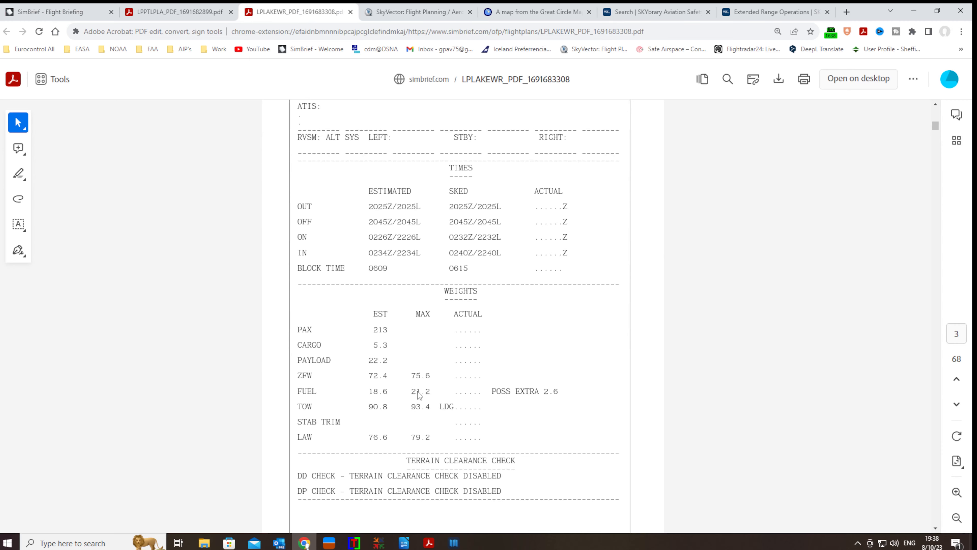
{"action": "left_click", "coordinate": [58, 12]}
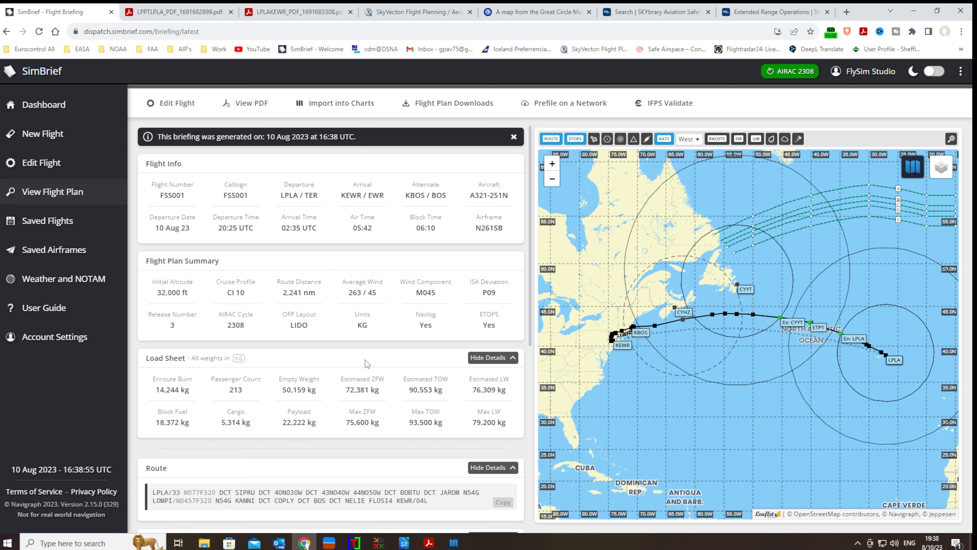
Review the briefing's load sheet, route and airport list, including the weather and NOTAMs for the Lajes departure and ETOPS alternate.
{"action": "scroll", "coordinate": [365, 360], "scroll_direction": "down", "scroll_amount": 2}
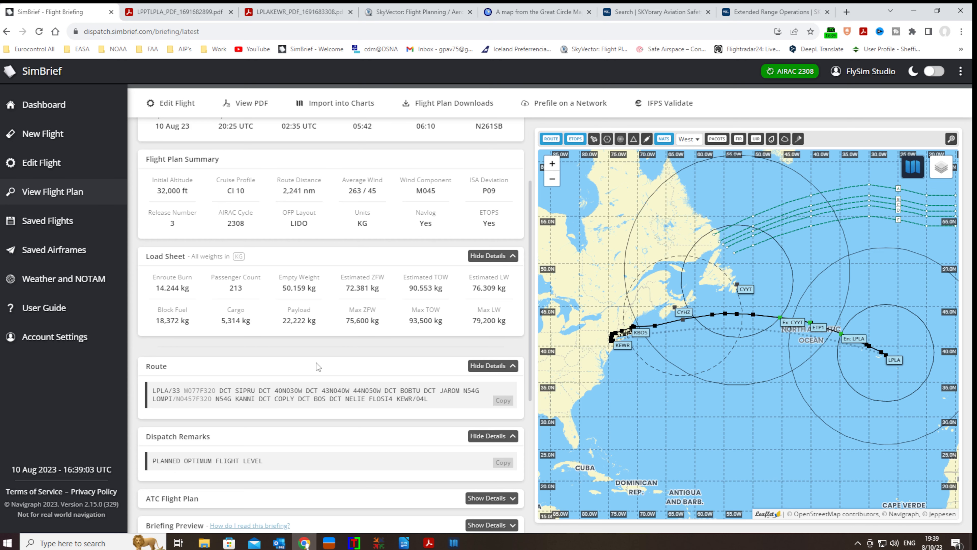
{"action": "scroll", "coordinate": [316, 363], "scroll_direction": "down", "scroll_amount": 4}
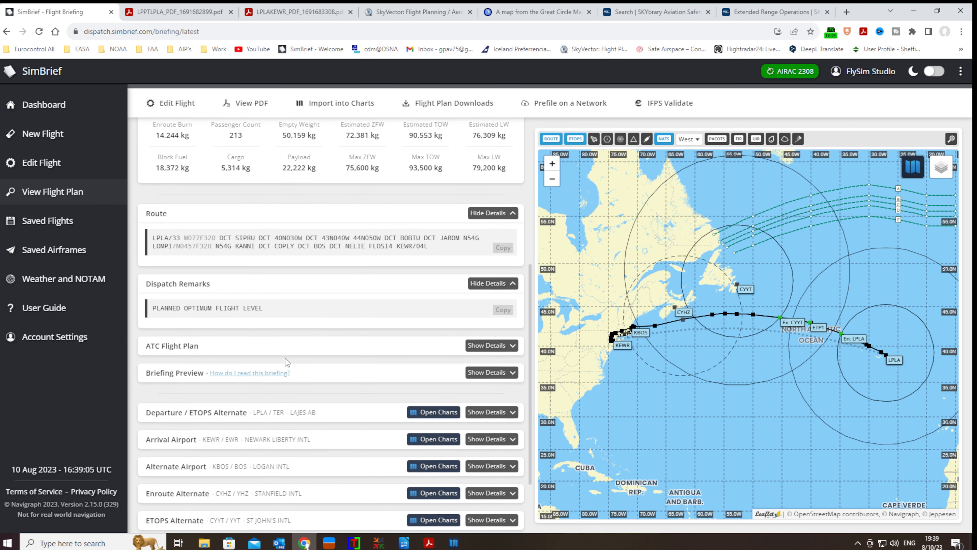
{"action": "scroll", "coordinate": [285, 360], "scroll_direction": "down", "scroll_amount": 2}
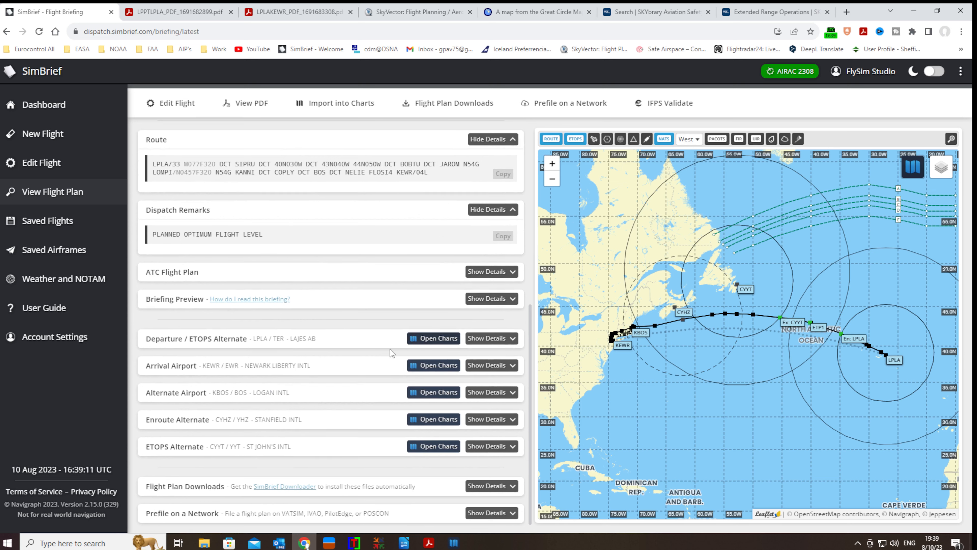
{"action": "left_click", "coordinate": [510, 340]}
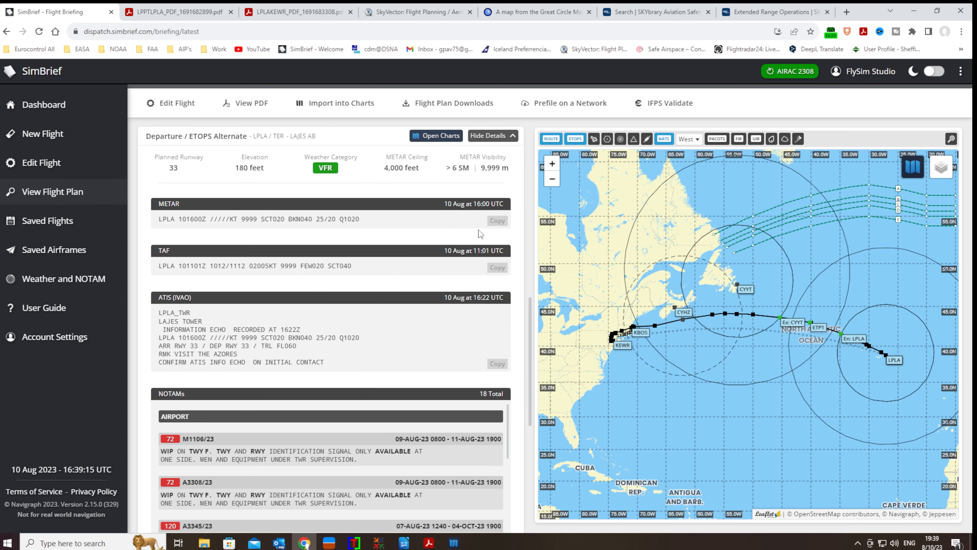
{"action": "left_click", "coordinate": [487, 135]}
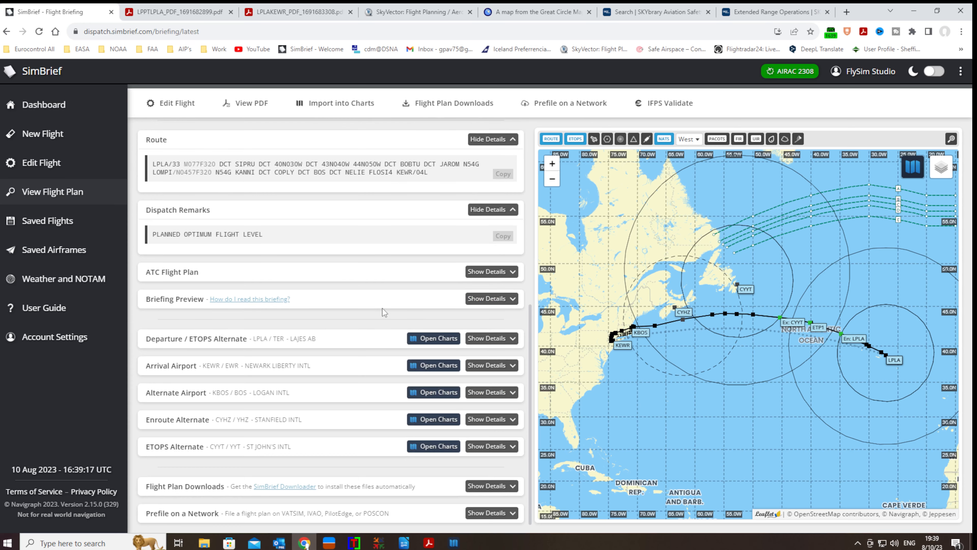
{"action": "scroll", "coordinate": [373, 340], "scroll_direction": "up", "scroll_amount": 6}
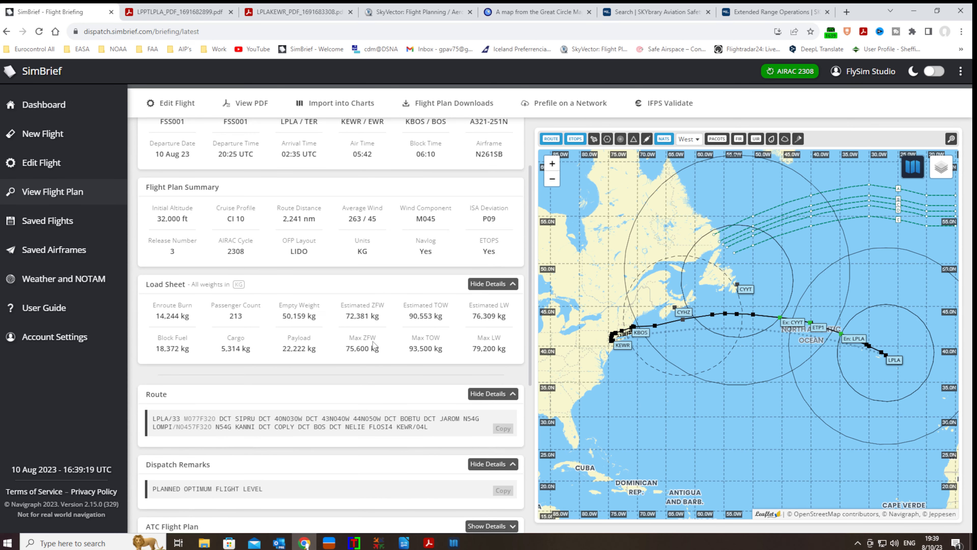
Open the PDF of the newly generated Lajes–Newark plan, and check its OFP release number and planned block fuel.
{"action": "left_click", "coordinate": [241, 107]}
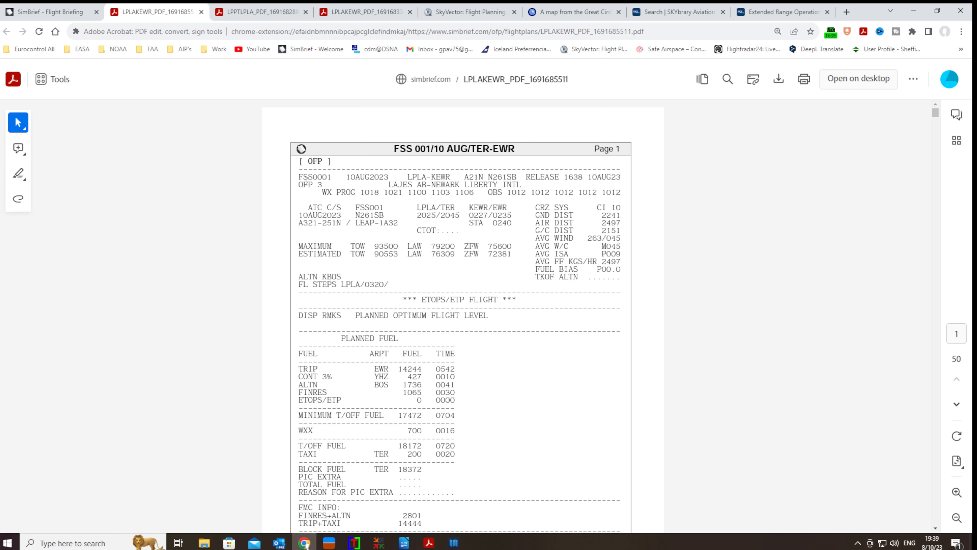
{"action": "mouse_move", "coordinate": [306, 181]}
{"action": "left_mouse_down"}
{"action": "mouse_move", "coordinate": [323, 187]}
{"action": "mouse_move", "coordinate": [311, 188]}
{"action": "left_mouse_up"}
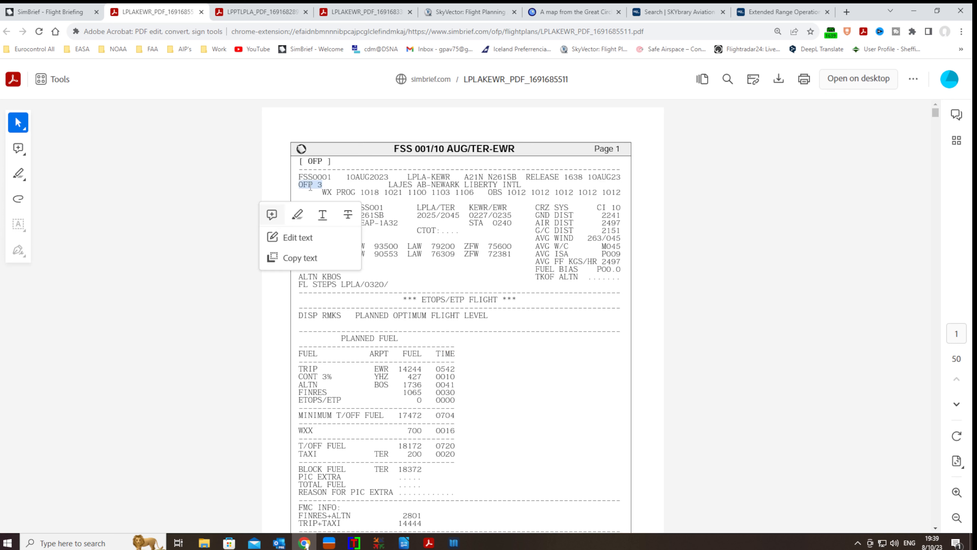
{"action": "left_click", "coordinate": [333, 184]}
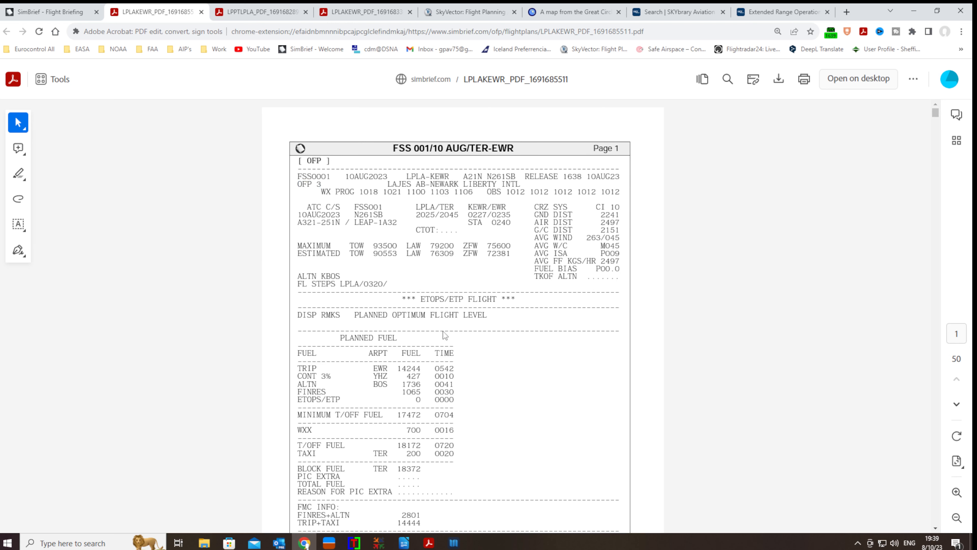
{"action": "scroll", "coordinate": [437, 237], "scroll_direction": "down", "scroll_amount": 4}
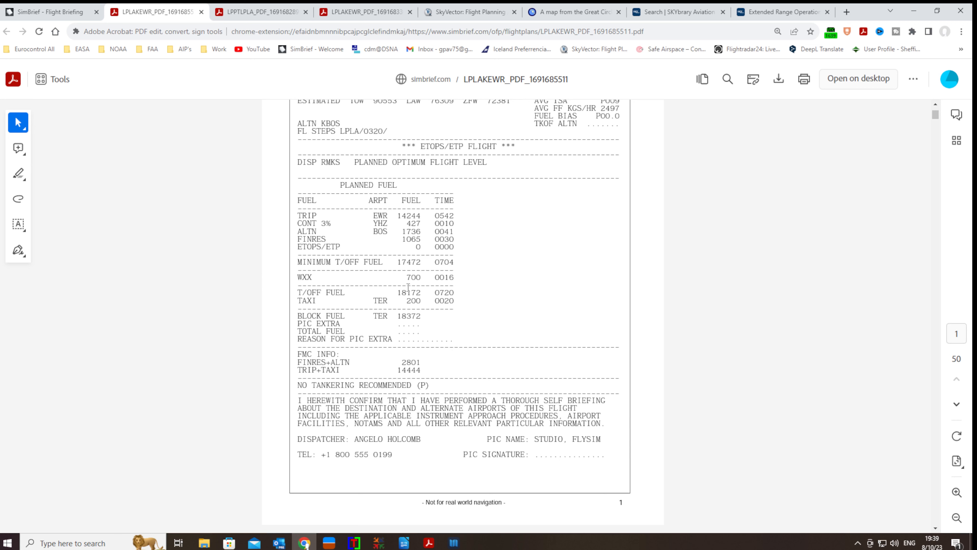
{"action": "left_click_drag", "start_coordinate": [398, 317], "coordinate": [425, 317]}
{"action": "left_click", "coordinate": [417, 316]}
{"action": "scroll", "coordinate": [436, 320], "scroll_direction": "down", "scroll_amount": 10}
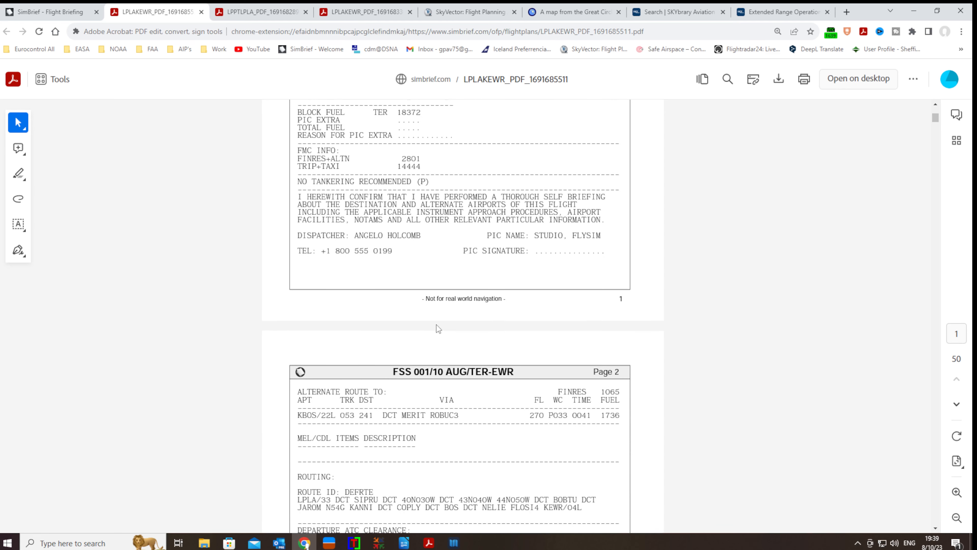
{"action": "scroll", "coordinate": [437, 291], "scroll_direction": "up", "scroll_amount": 10}
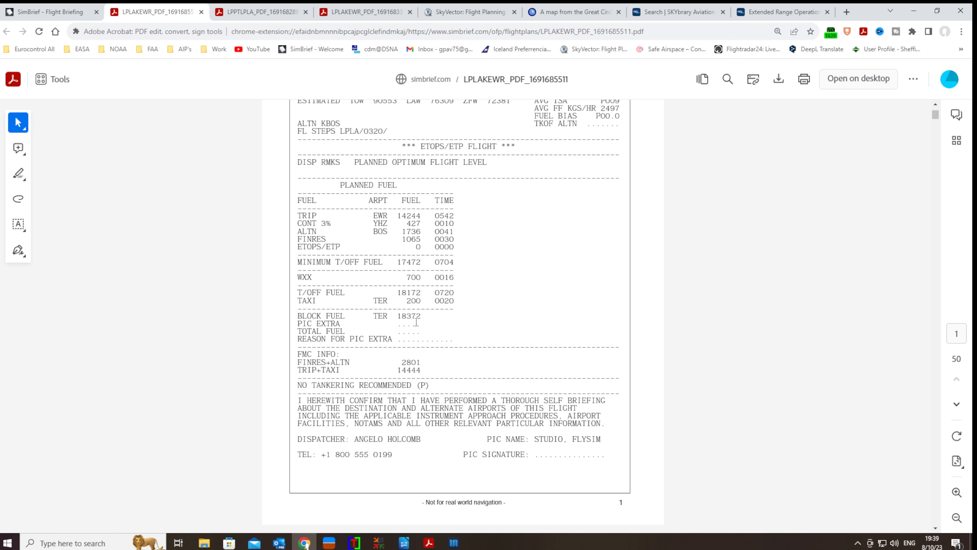
Check the final reserve plus alternate fuel in the FMC information of the plan.
{"action": "scroll", "coordinate": [418, 333], "scroll_direction": "down", "scroll_amount": 5}
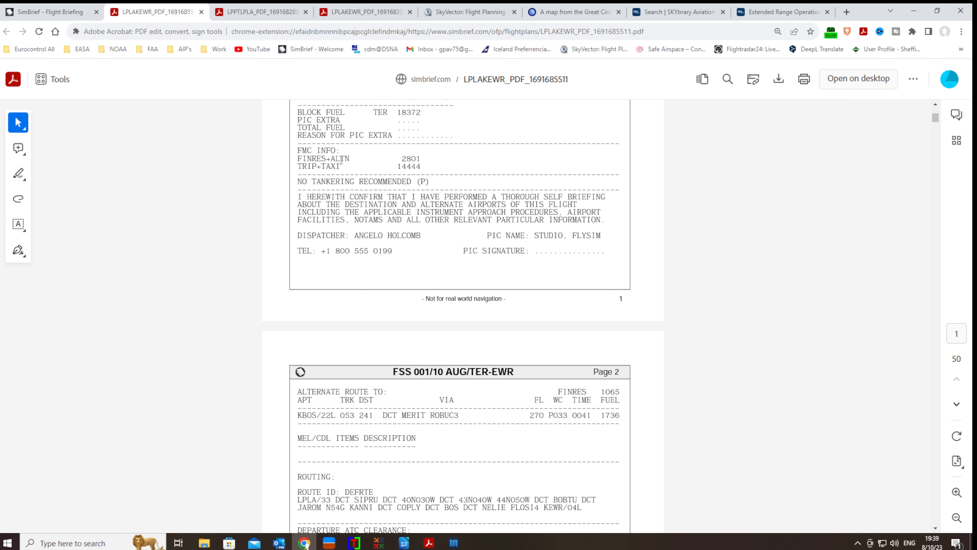
{"action": "left_click_drag", "start_coordinate": [396, 157], "coordinate": [428, 157]}
{"action": "left_click", "coordinate": [461, 161]}
Read the operational impacts on page 2 and the cargo and other weights in the page 3 weights table.
{"action": "scroll", "coordinate": [428, 245], "scroll_direction": "down", "scroll_amount": 8}
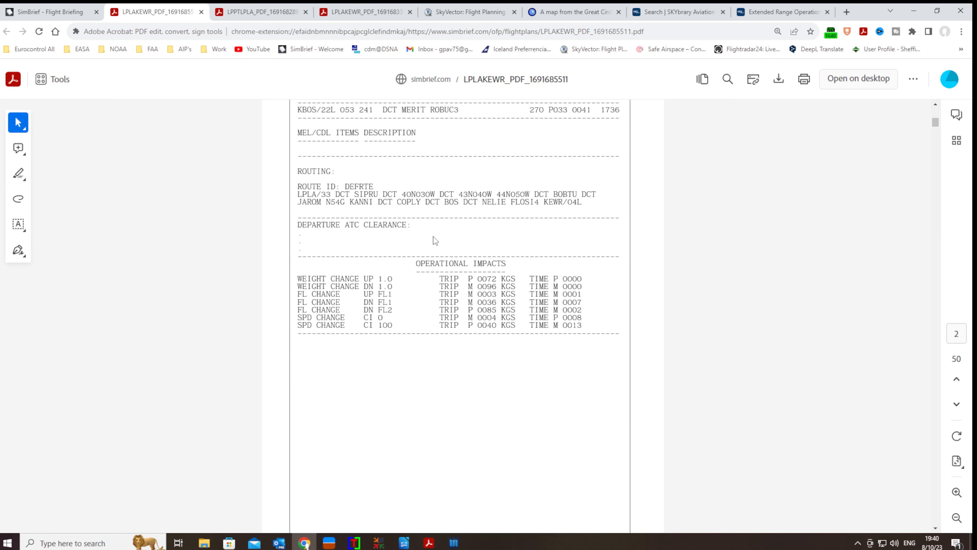
{"action": "scroll", "coordinate": [433, 237], "scroll_direction": "down", "scroll_amount": 15}
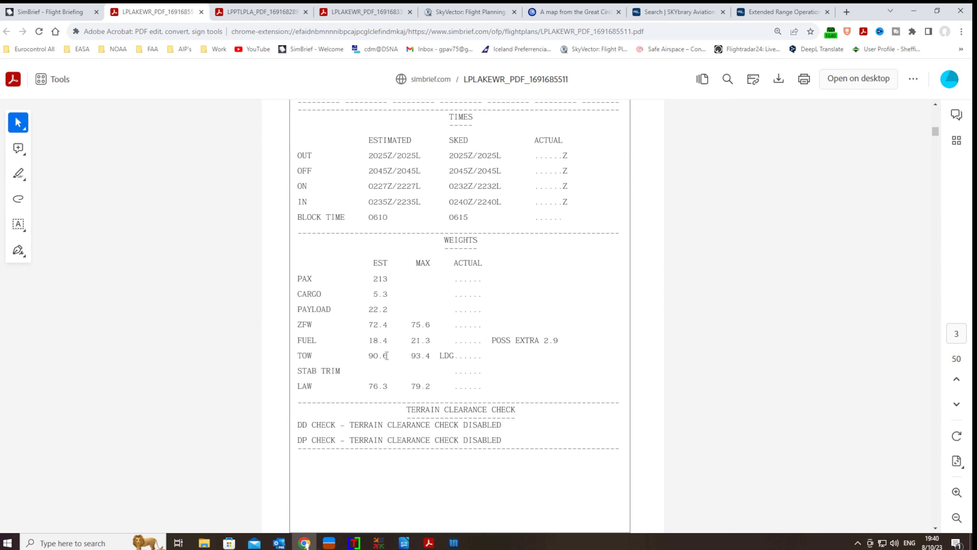
{"action": "left_click_drag", "start_coordinate": [369, 294], "coordinate": [393, 294]}
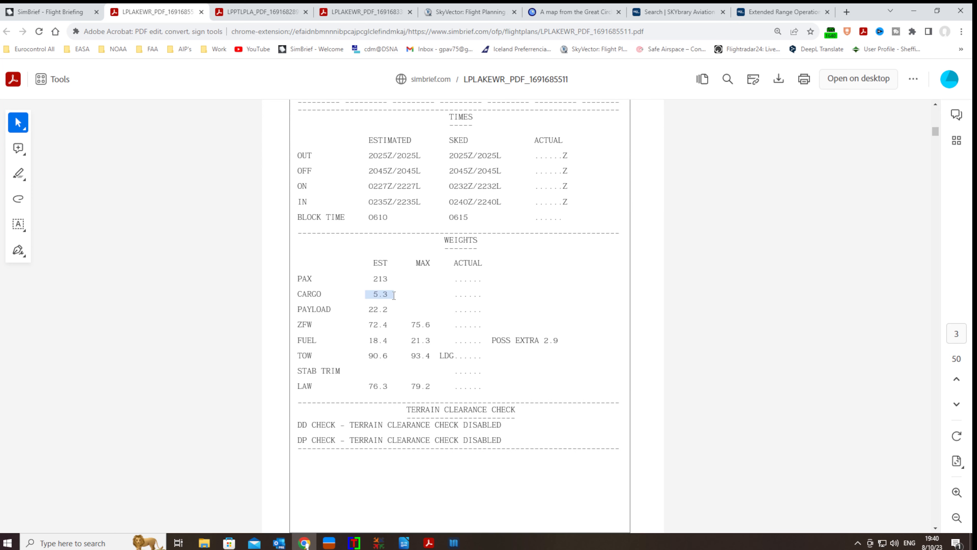
{"action": "left_click", "coordinate": [404, 309]}
{"action": "scroll", "coordinate": [408, 338], "scroll_direction": "down", "scroll_amount": 8}
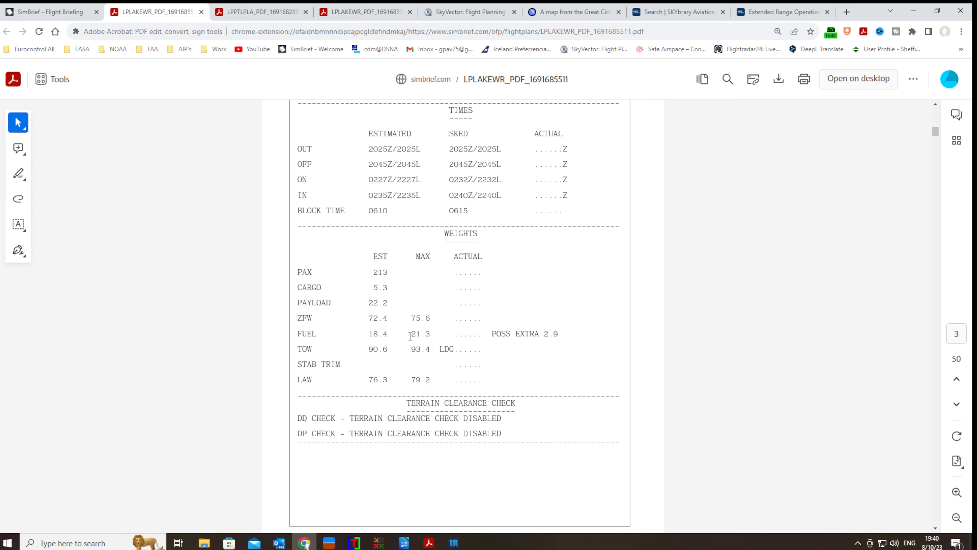
Look through the navlog, wind and track pages, and examine the 120-minute ETOPS critical point information on page 7.
{"action": "scroll", "coordinate": [407, 338], "scroll_direction": "down", "scroll_amount": 20}
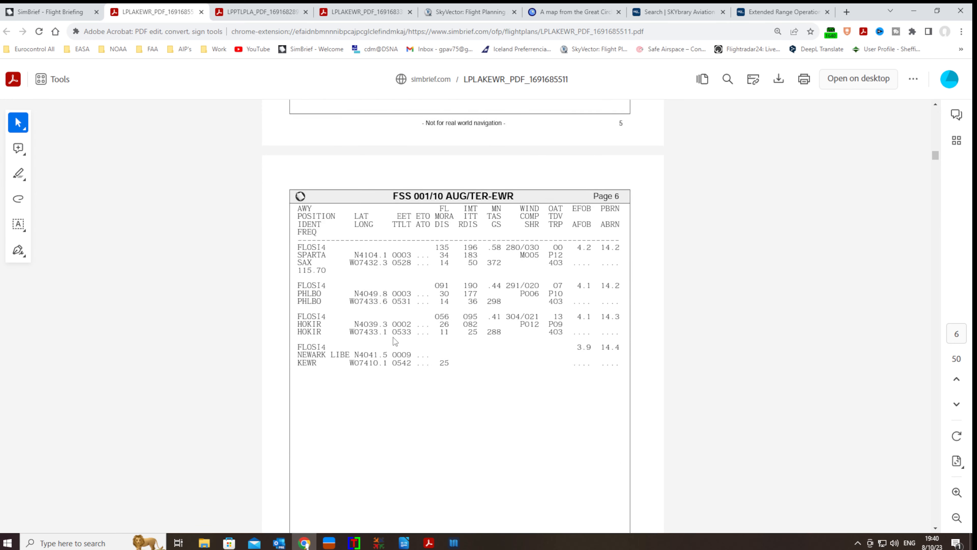
{"action": "scroll", "coordinate": [394, 338], "scroll_direction": "down", "scroll_amount": 12}
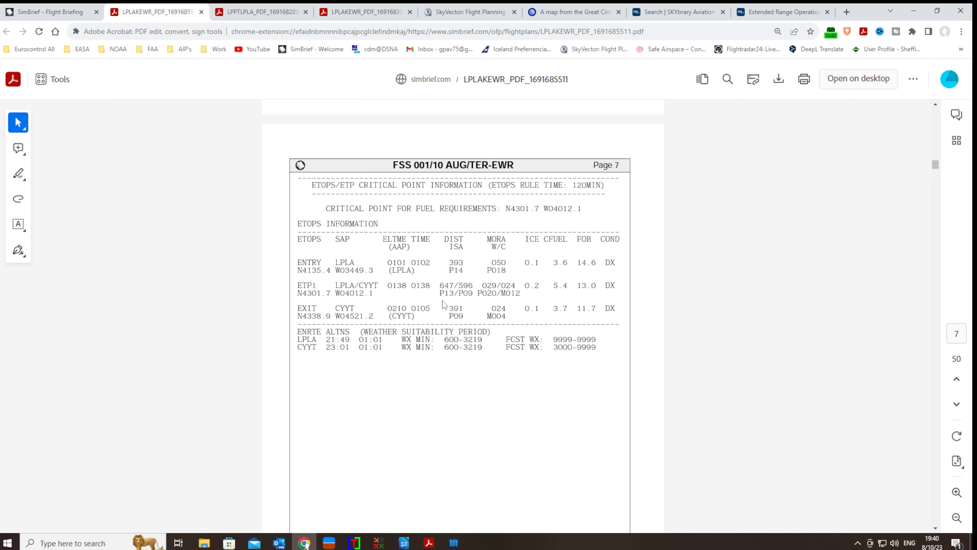
{"action": "scroll", "coordinate": [443, 300], "scroll_direction": "down", "scroll_amount": 10}
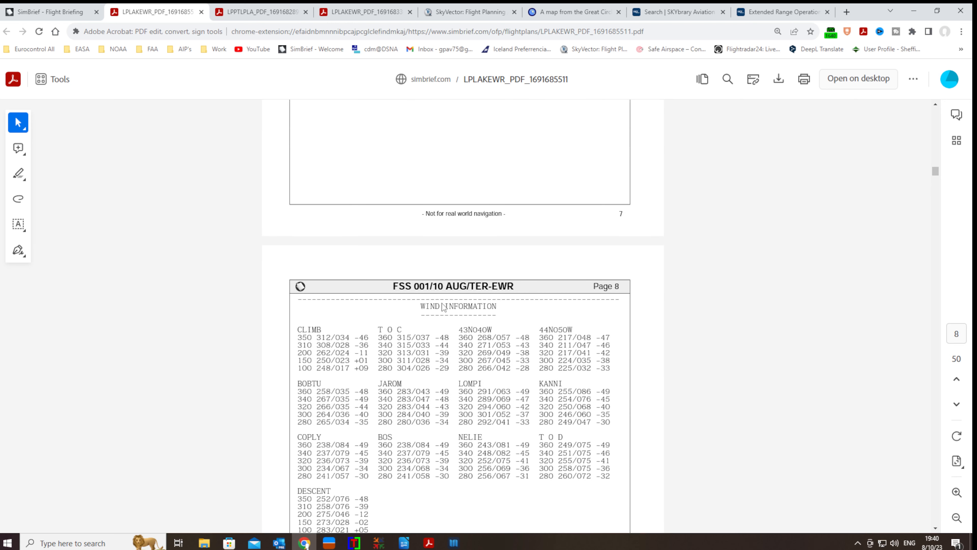
{"action": "scroll", "coordinate": [441, 303], "scroll_direction": "down", "scroll_amount": 15}
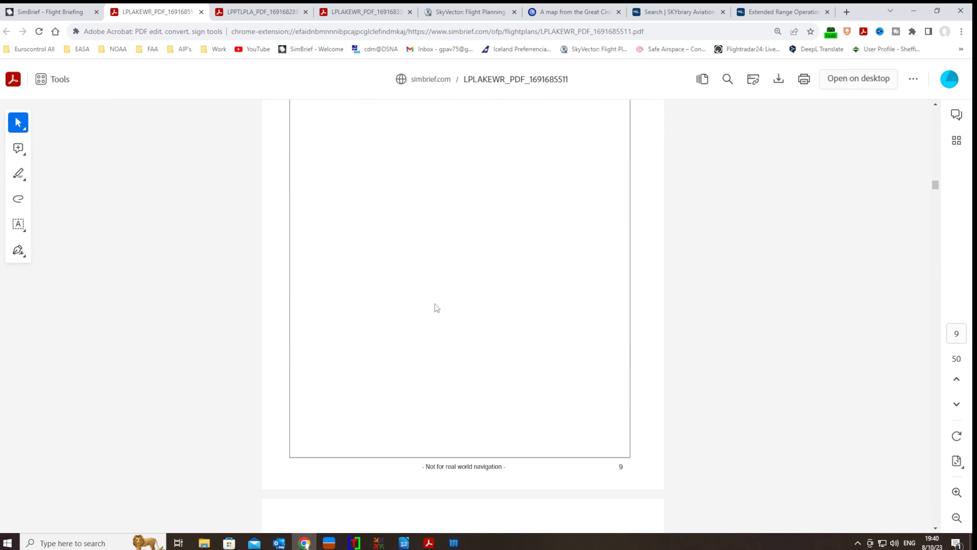
{"action": "scroll", "coordinate": [433, 302], "scroll_direction": "down", "scroll_amount": 11}
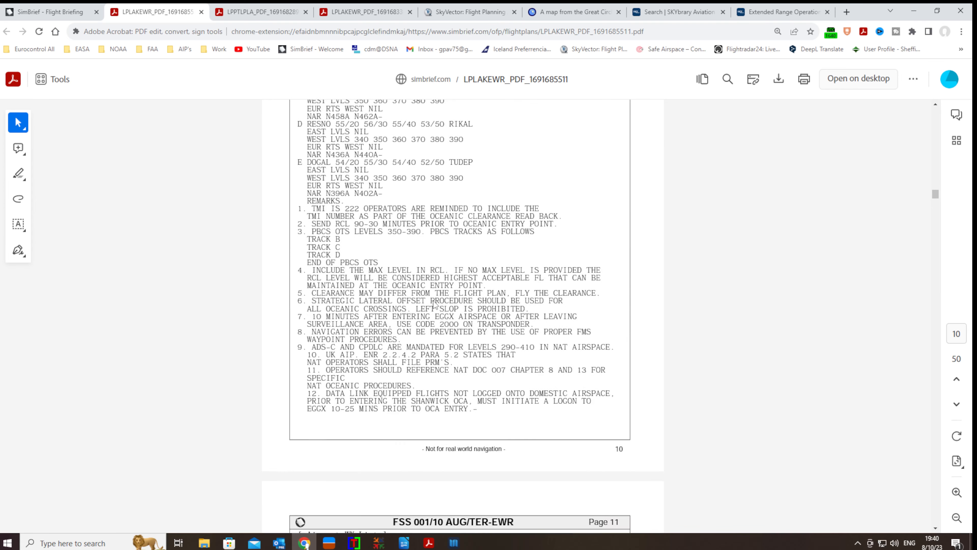
{"action": "scroll", "coordinate": [434, 303], "scroll_direction": "up", "scroll_amount": 3}
{"action": "scroll", "coordinate": [434, 303], "scroll_direction": "up", "scroll_amount": 12}
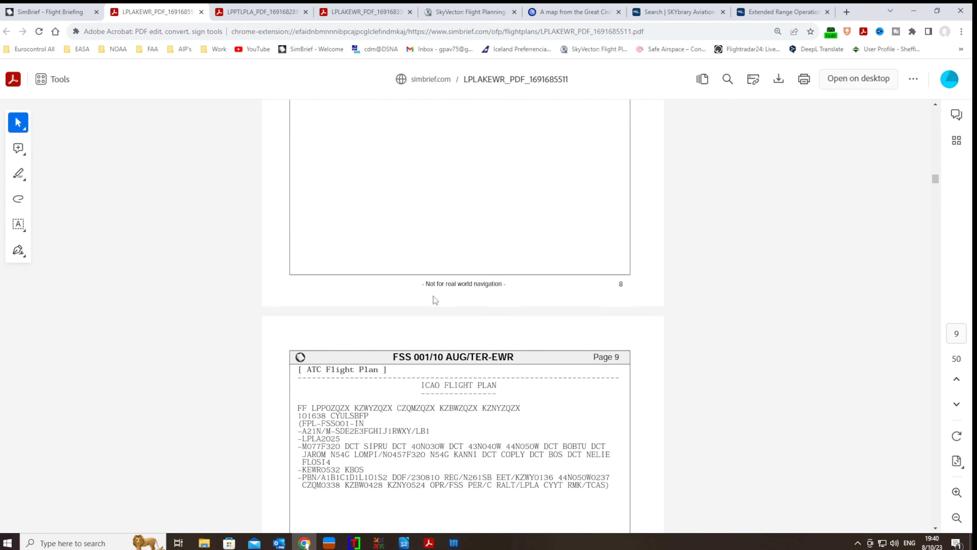
{"action": "scroll", "coordinate": [434, 299], "scroll_direction": "up", "scroll_amount": 10}
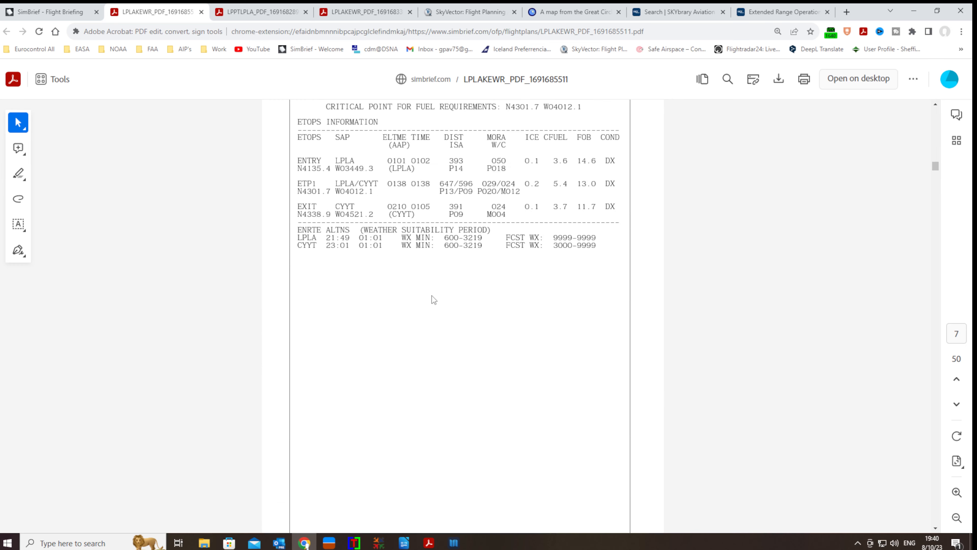
{"action": "scroll", "coordinate": [432, 295], "scroll_direction": "down", "scroll_amount": 2}
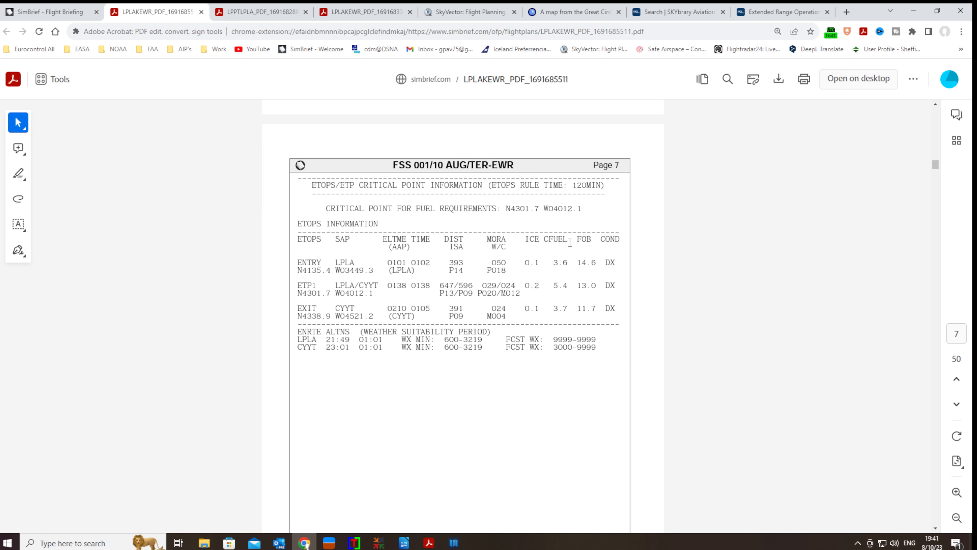
Return to the SimBrief briefing and review the flight plan summary, load sheet, route and listed alternate airports.
{"action": "left_click", "coordinate": [50, 12]}
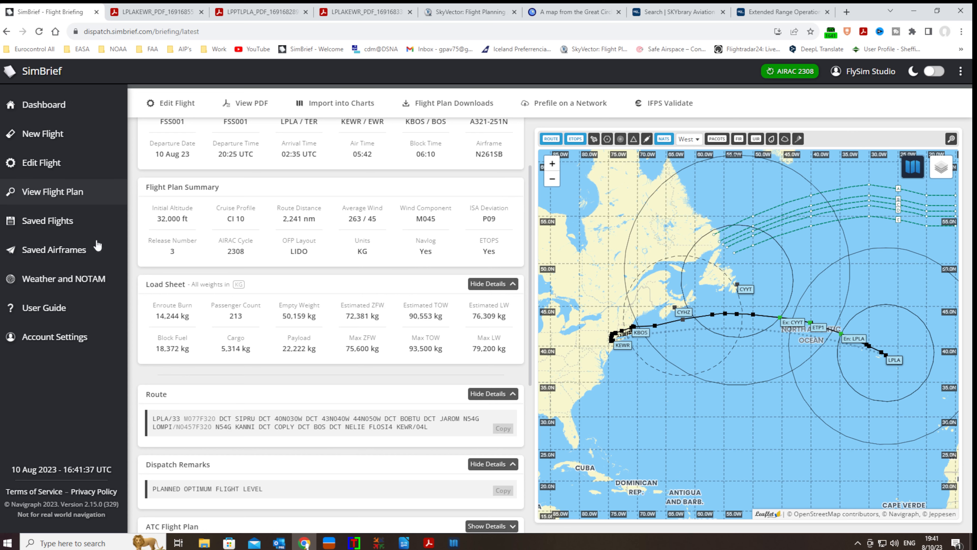
{"action": "scroll", "coordinate": [287, 334], "scroll_direction": "down", "scroll_amount": 5}
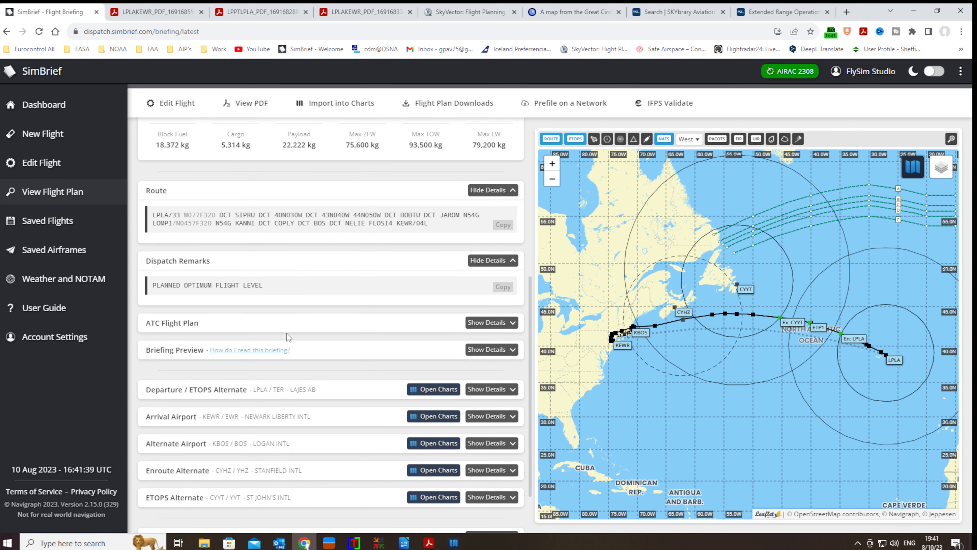
{"action": "scroll", "coordinate": [287, 335], "scroll_direction": "up", "scroll_amount": 6}
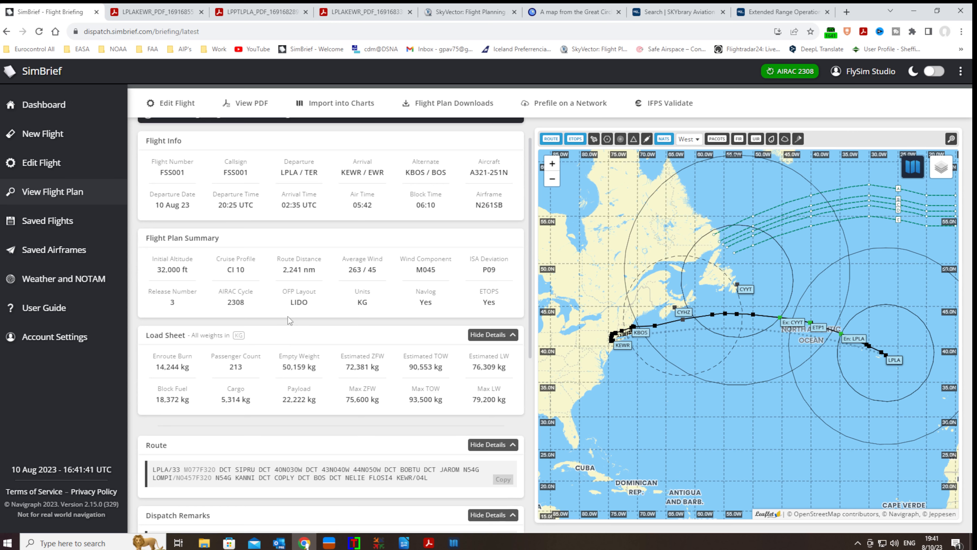
{"action": "scroll", "coordinate": [281, 302], "scroll_direction": "down", "scroll_amount": 1}
{"action": "scroll", "coordinate": [279, 300], "scroll_direction": "down", "scroll_amount": 1}
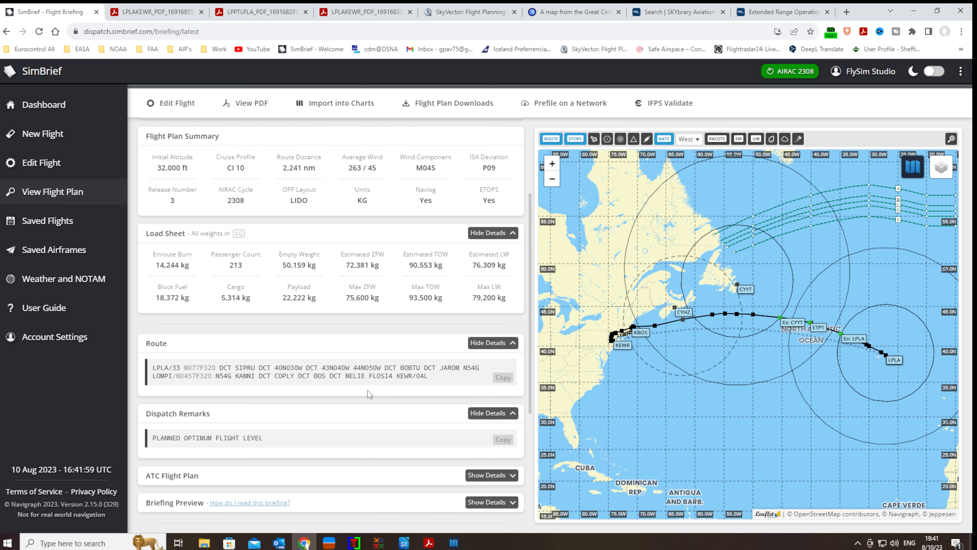
{"action": "scroll", "coordinate": [280, 413], "scroll_direction": "down", "scroll_amount": 5}
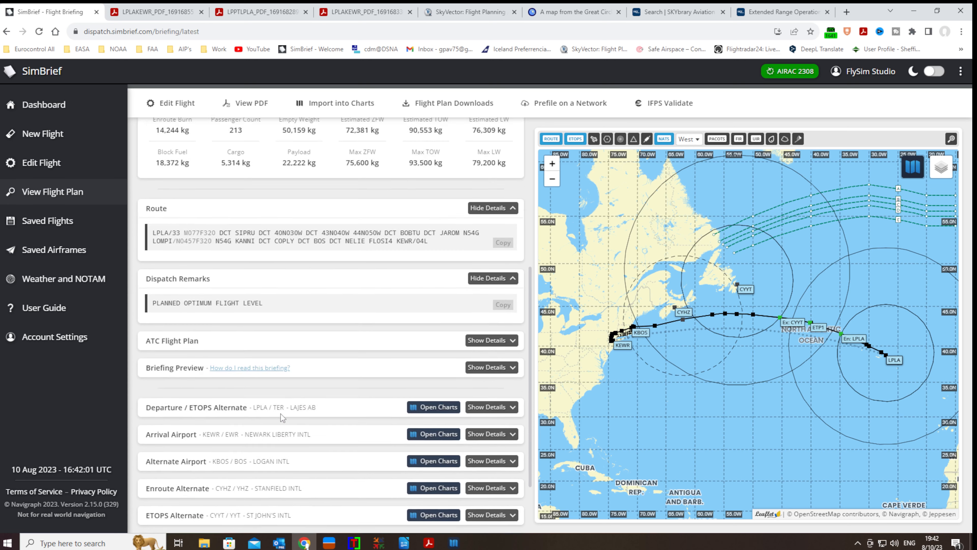
{"action": "scroll", "coordinate": [284, 409], "scroll_direction": "up", "scroll_amount": 4}
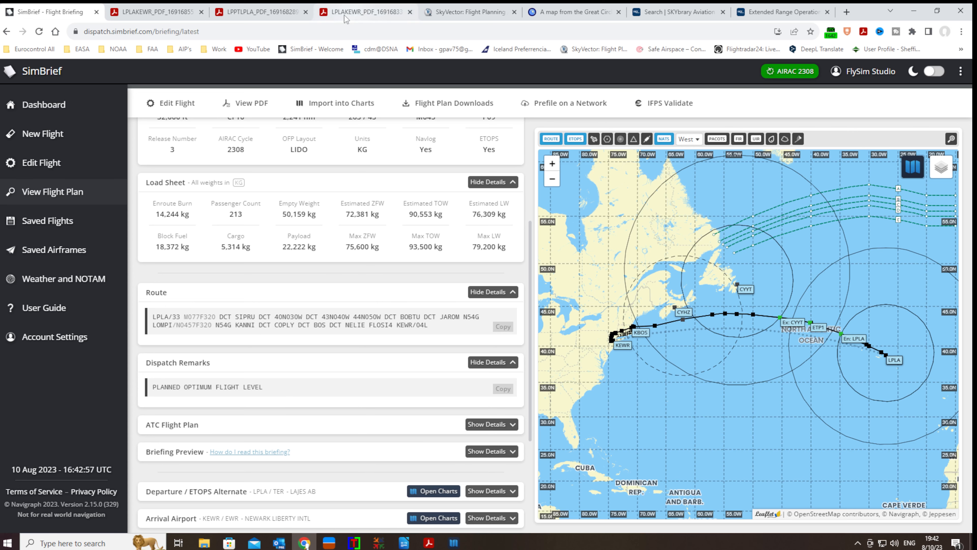
Go back through the first Lajes–Newark plan PDF to the times and weights tables on page 3.
{"action": "left_click", "coordinate": [195, 13]}
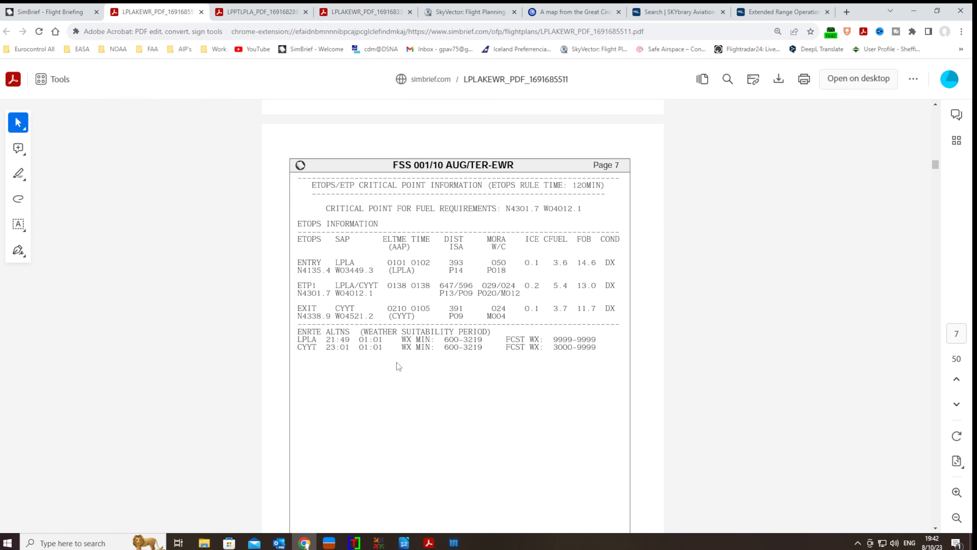
{"action": "scroll", "coordinate": [442, 294], "scroll_direction": "up", "scroll_amount": 2}
{"action": "scroll", "coordinate": [500, 291], "scroll_direction": "up", "scroll_amount": 3}
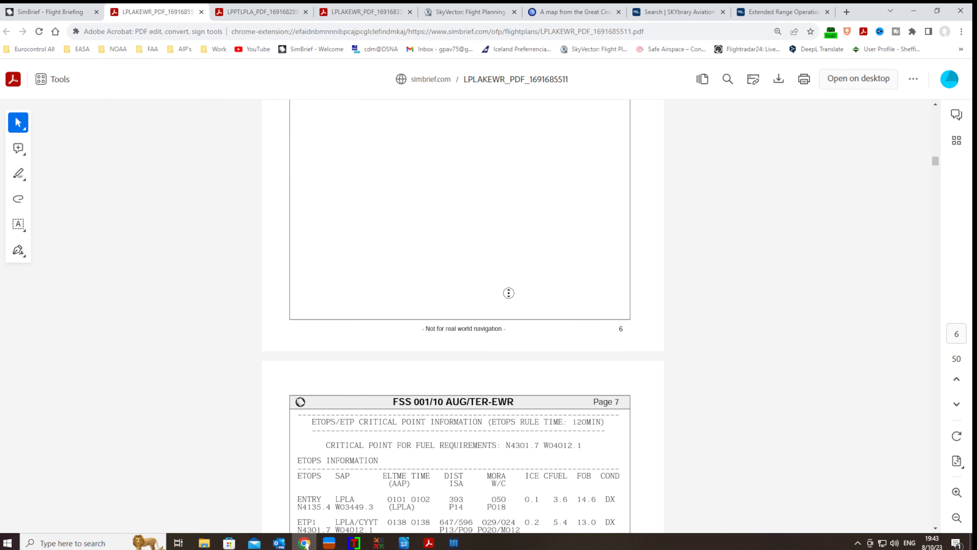
{"action": "scroll", "coordinate": [519, 285], "scroll_direction": "up", "scroll_amount": 15}
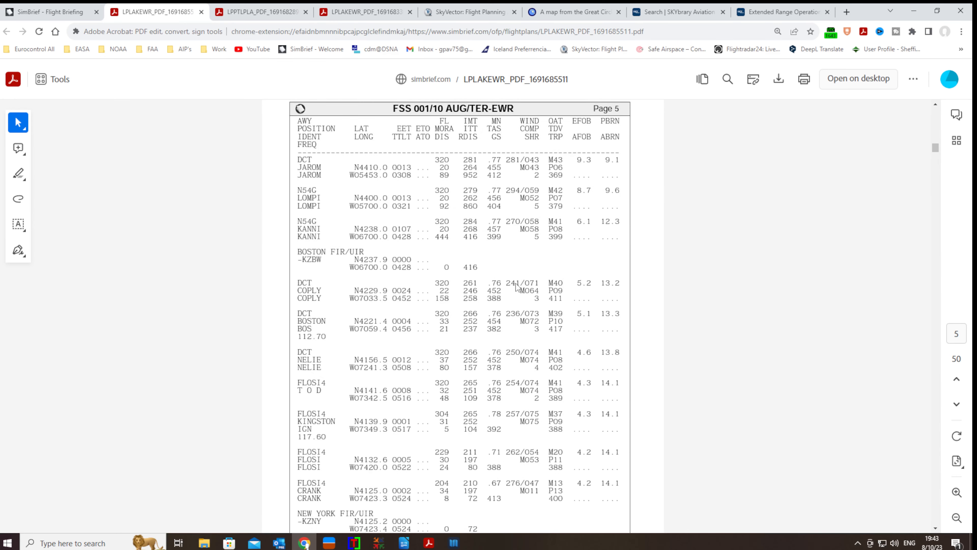
{"action": "scroll", "coordinate": [513, 286], "scroll_direction": "up", "scroll_amount": 8}
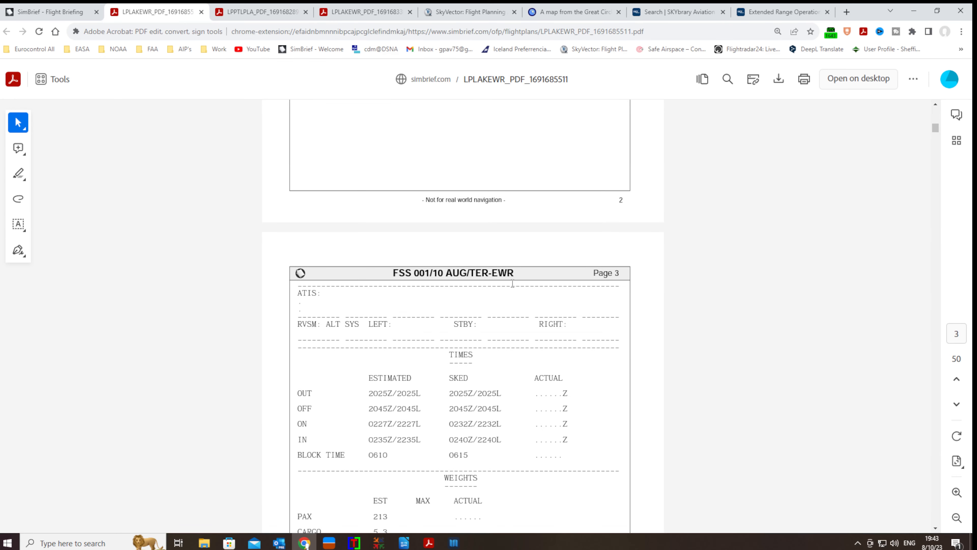
{"action": "scroll", "coordinate": [507, 283], "scroll_direction": "down", "scroll_amount": 3}
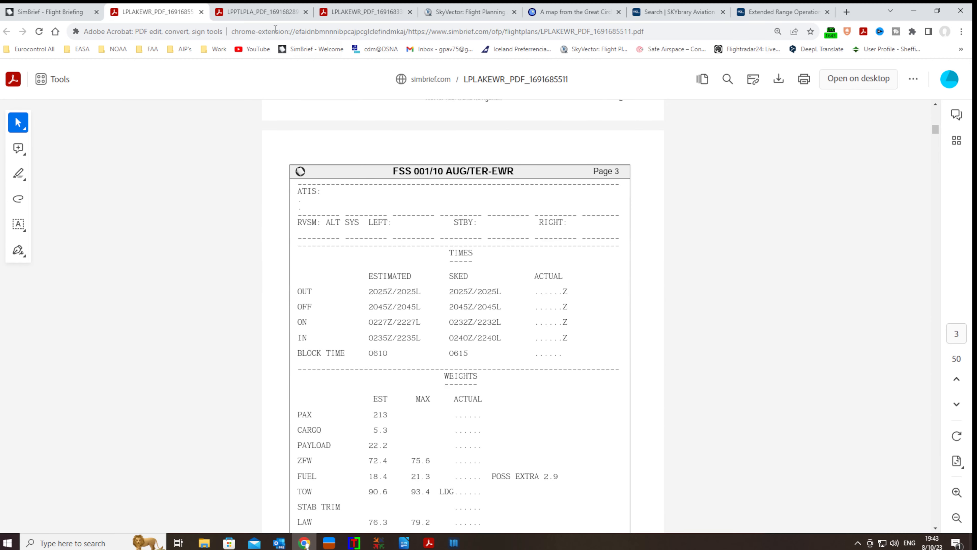
Review the Lisbon–Lajes plan PDF down to page 3, checking the estimated block time and the weights table.
{"action": "left_click", "coordinate": [272, 12]}
{"action": "scroll", "coordinate": [454, 395], "scroll_direction": "down", "scroll_amount": 6}
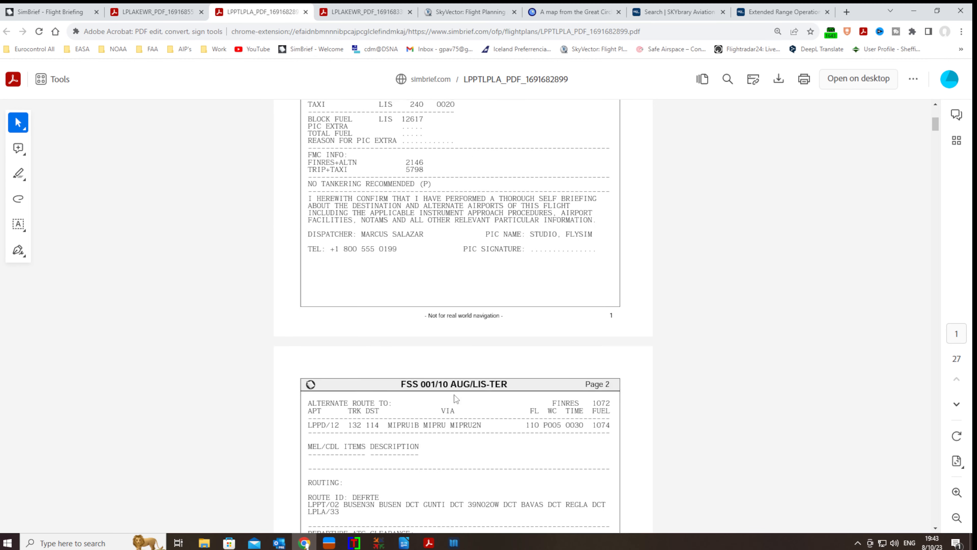
{"action": "scroll", "coordinate": [454, 395], "scroll_direction": "down", "scroll_amount": 8}
{"action": "scroll", "coordinate": [399, 184], "scroll_direction": "down", "scroll_amount": 5}
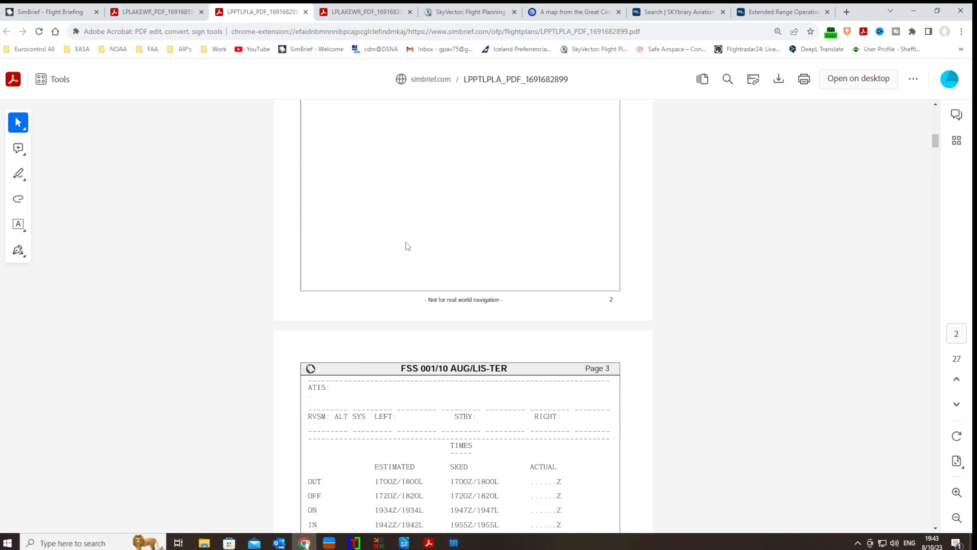
{"action": "scroll", "coordinate": [406, 242], "scroll_direction": "down", "scroll_amount": 7}
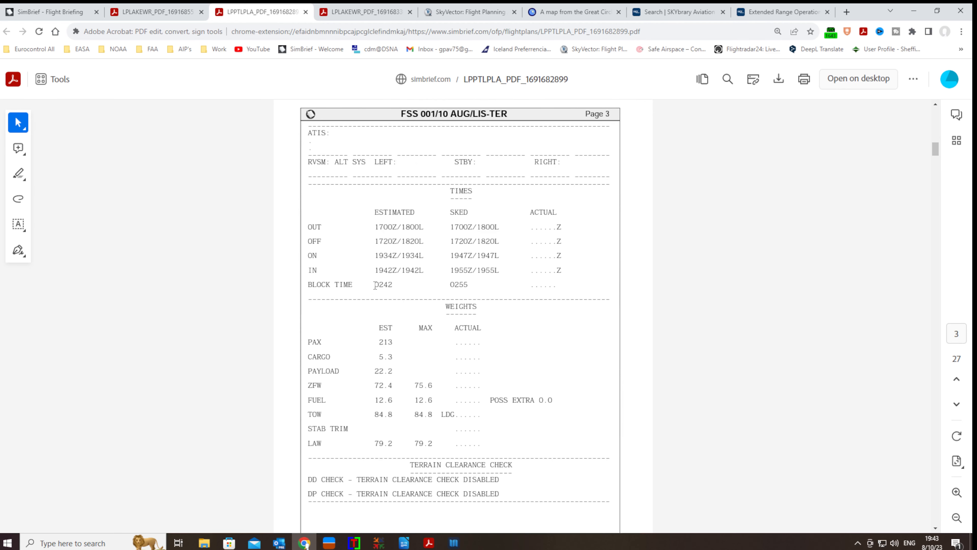
{"action": "left_click_drag", "start_coordinate": [375, 285], "coordinate": [399, 285]}
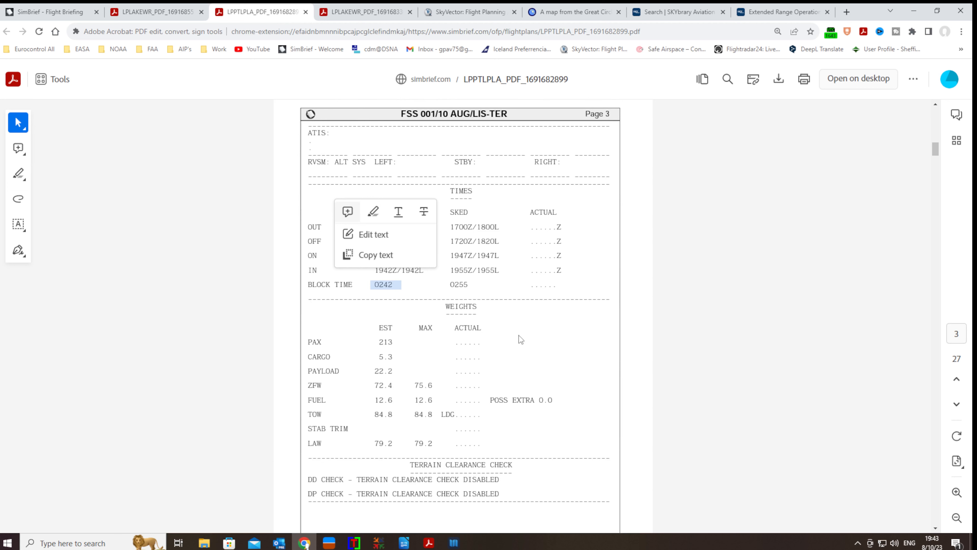
{"action": "left_click_drag", "start_coordinate": [588, 351], "coordinate": [564, 366]}
{"action": "left_click", "coordinate": [558, 324]}
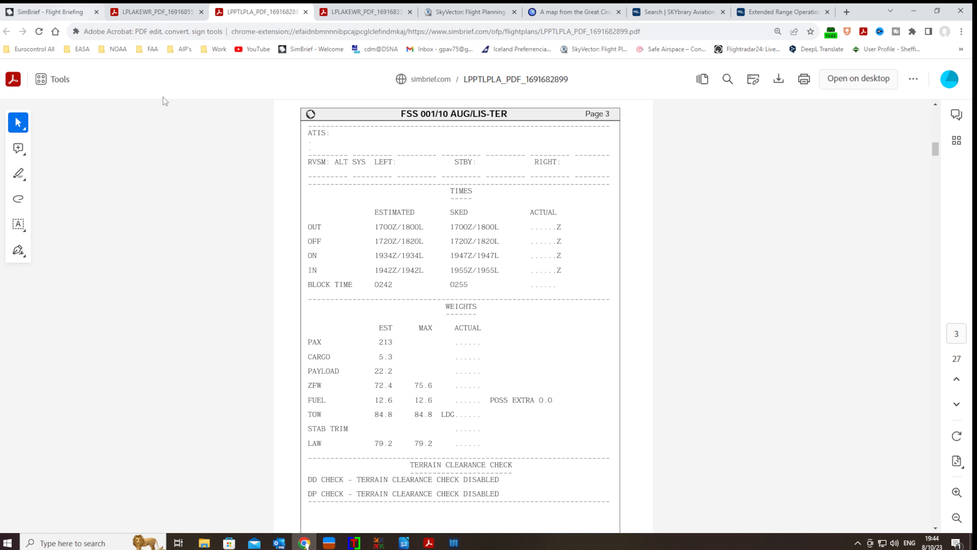
Switch to Navigraph Charts and import the most recent LPLA/TER to KEWR/EWR flight from SimBrief.
{"action": "left_click", "coordinate": [453, 542]}
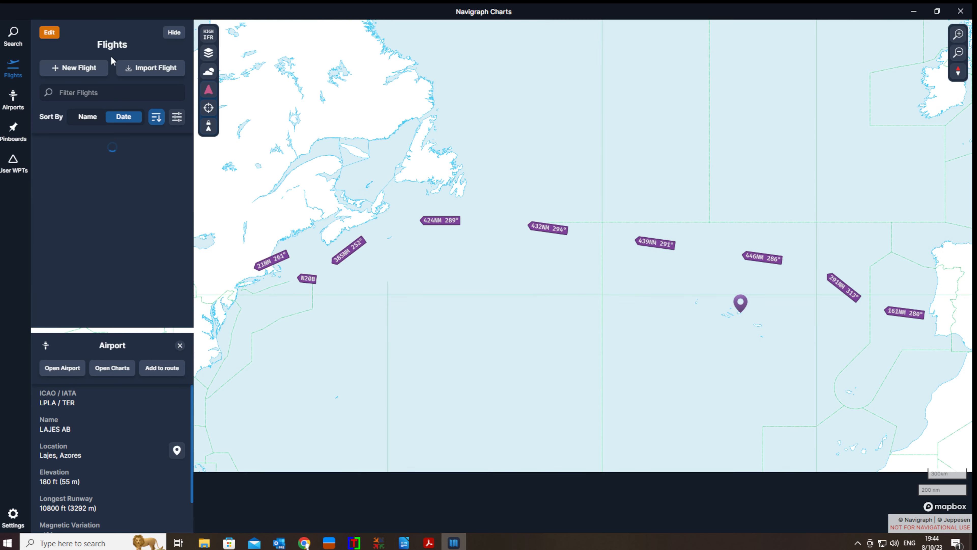
{"action": "left_click", "coordinate": [158, 71]}
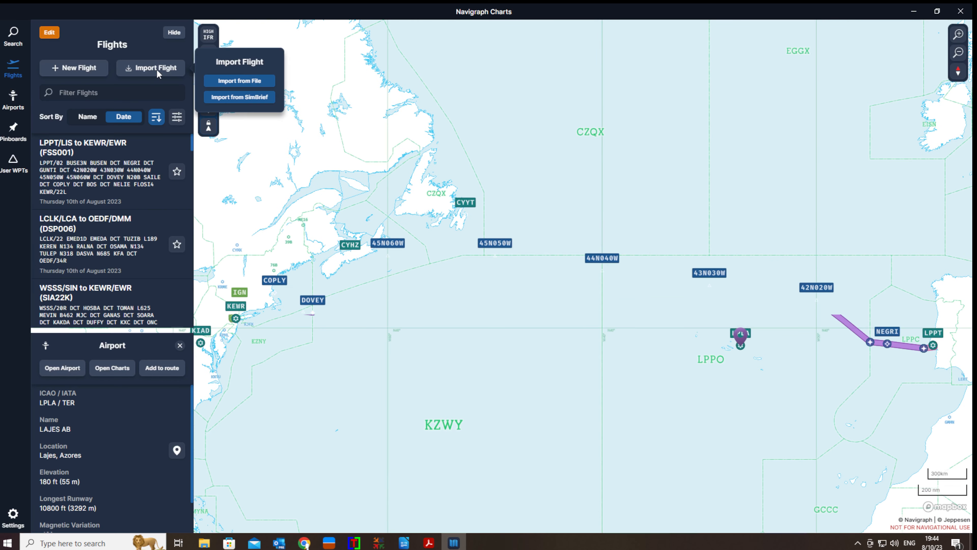
{"action": "left_click", "coordinate": [238, 99]}
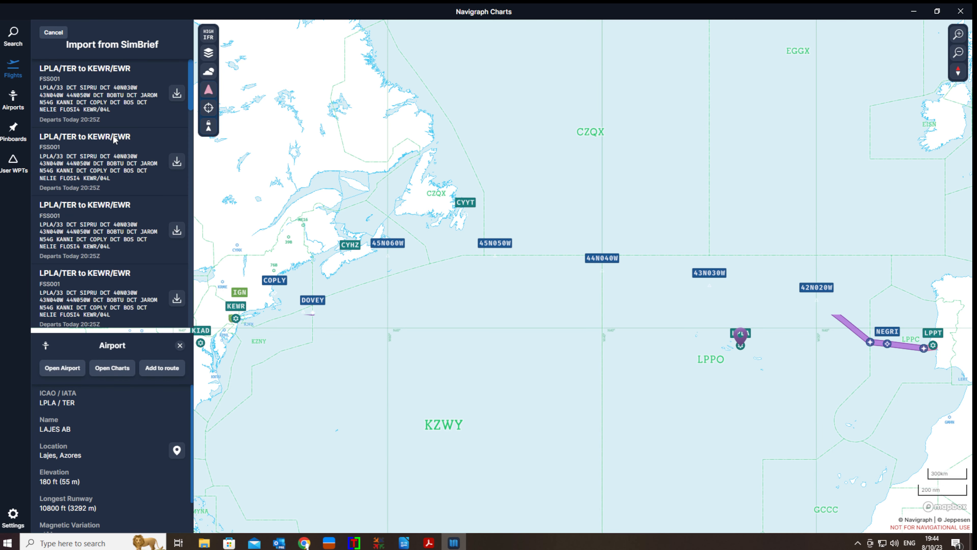
{"action": "left_click", "coordinate": [177, 94]}
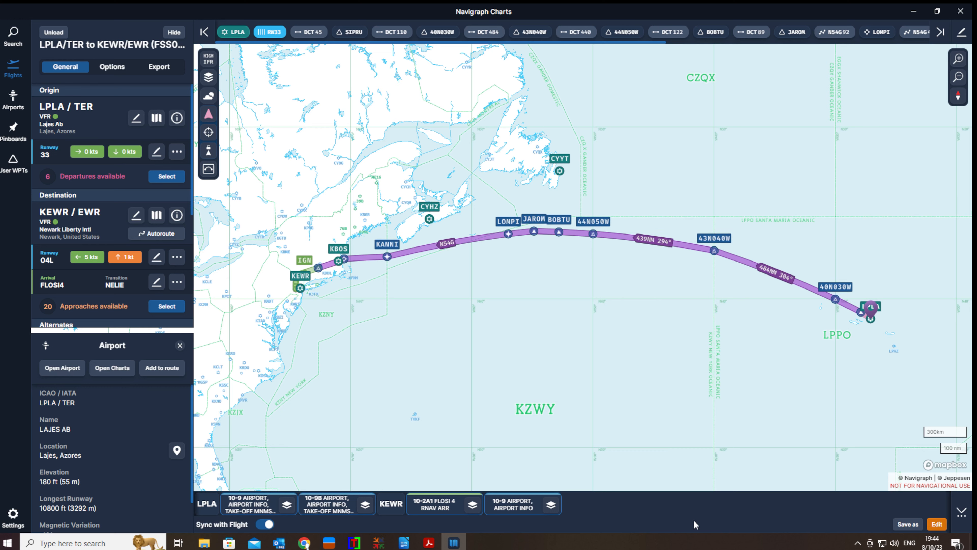
Turn on the weather overlay to check the radar picture around the route, and change the layer to Turbulence.
{"action": "left_click", "coordinate": [208, 96]}
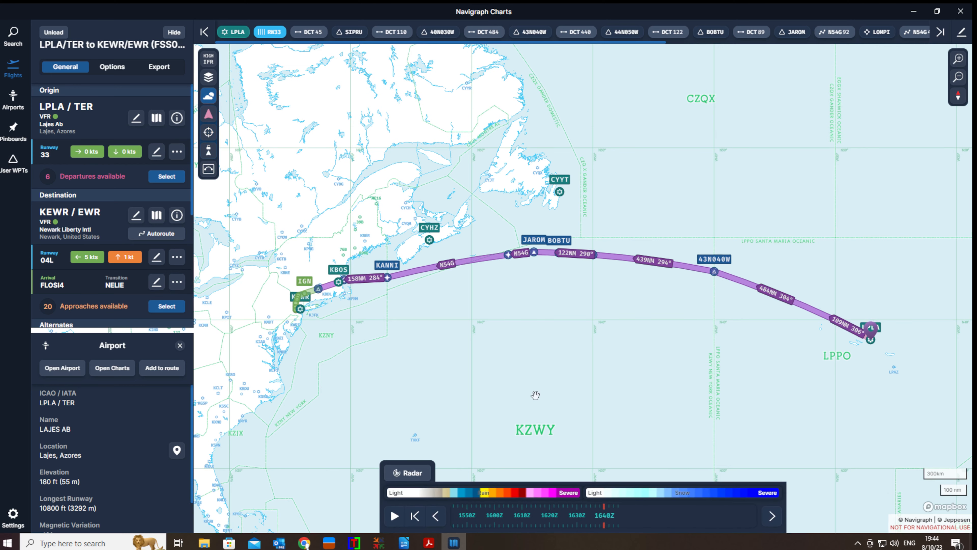
{"action": "scroll", "coordinate": [535, 396], "scroll_direction": "down", "scroll_amount": 1}
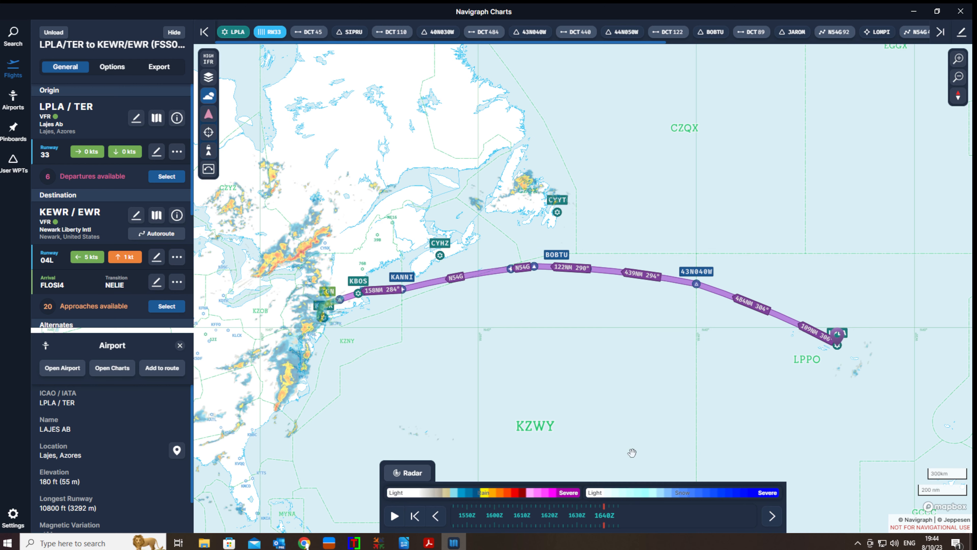
{"action": "left_click", "coordinate": [413, 472]}
{"action": "left_click", "coordinate": [413, 473]}
{"action": "left_click", "coordinate": [412, 470]}
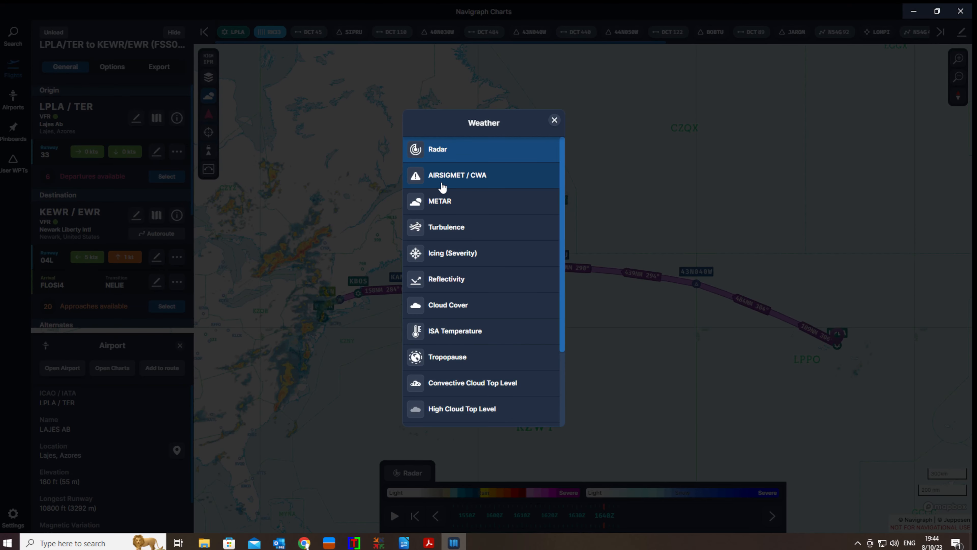
{"action": "left_click", "coordinate": [445, 228]}
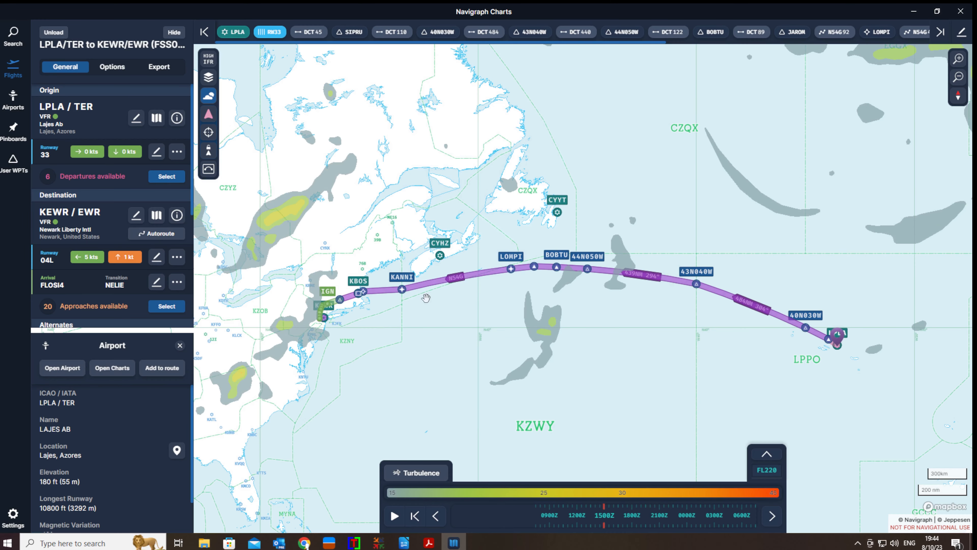
Display the Icing (Severity) layer along the route and set its flight level to FL340.
{"action": "left_click", "coordinate": [427, 476]}
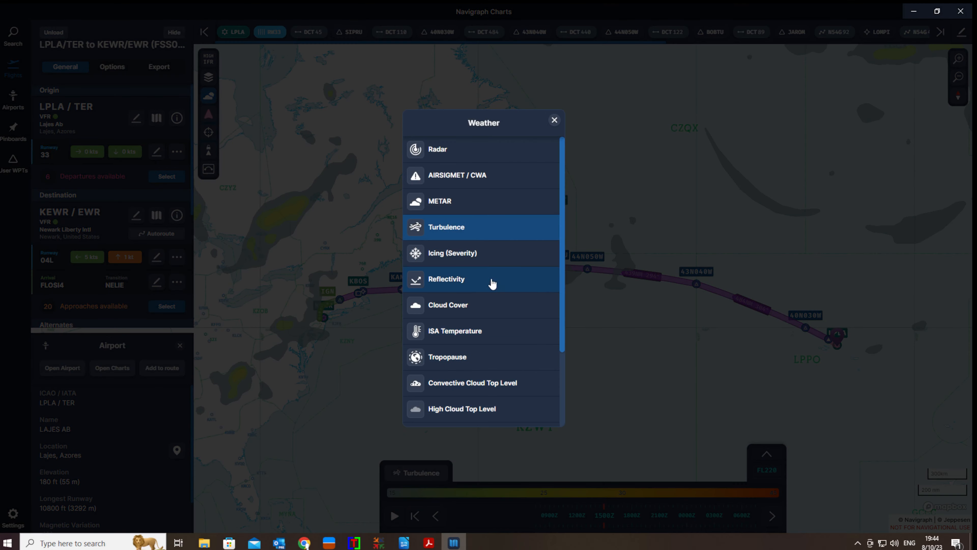
{"action": "left_click", "coordinate": [460, 265]}
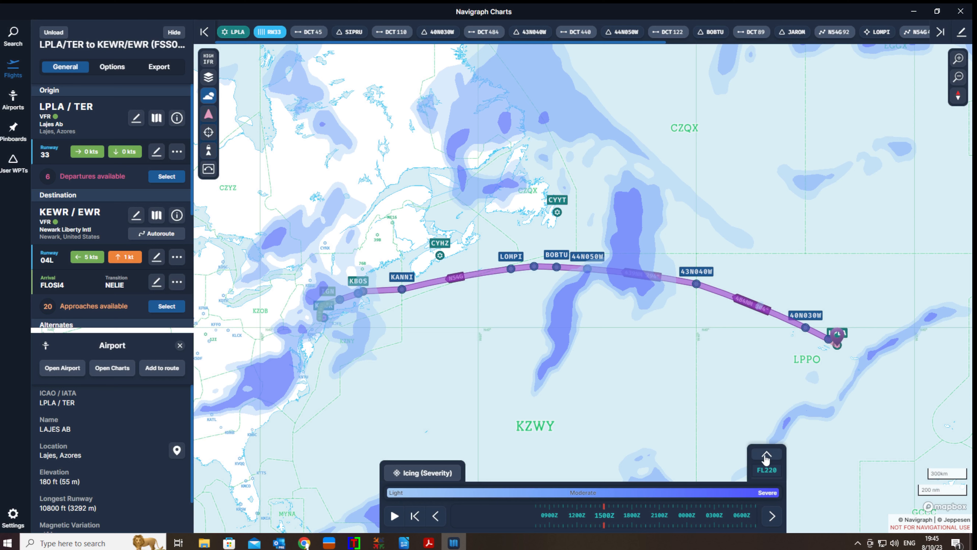
{"action": "left_click", "coordinate": [768, 465]}
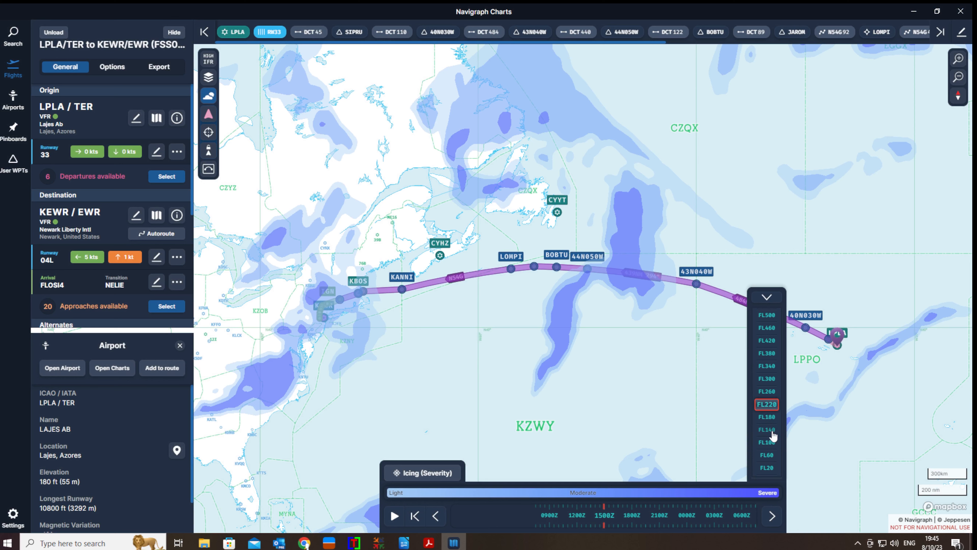
{"action": "left_click", "coordinate": [767, 379]}
{"action": "left_click", "coordinate": [767, 366]}
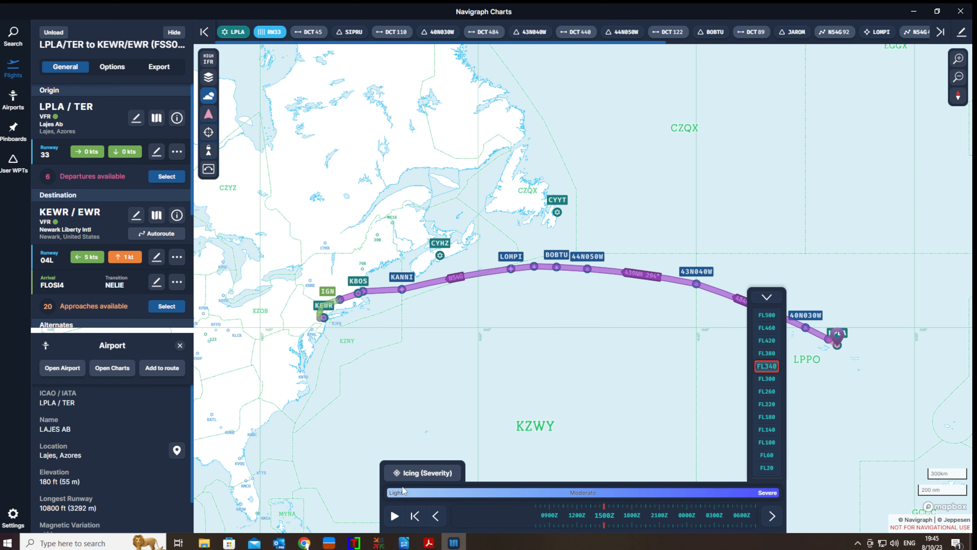
Display the Cloud Cover layer over the route and set its flight level to FL300.
{"action": "left_click", "coordinate": [407, 476]}
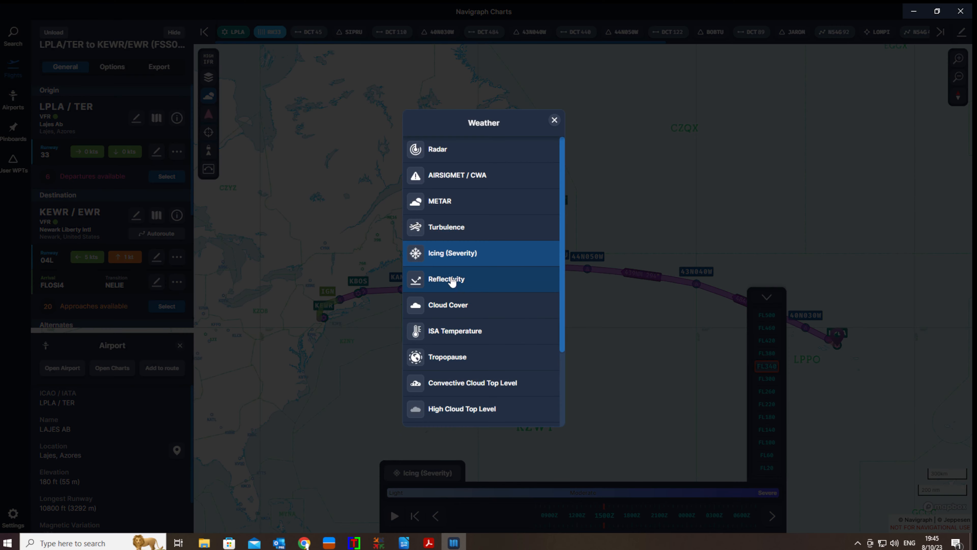
{"action": "left_click", "coordinate": [450, 307]}
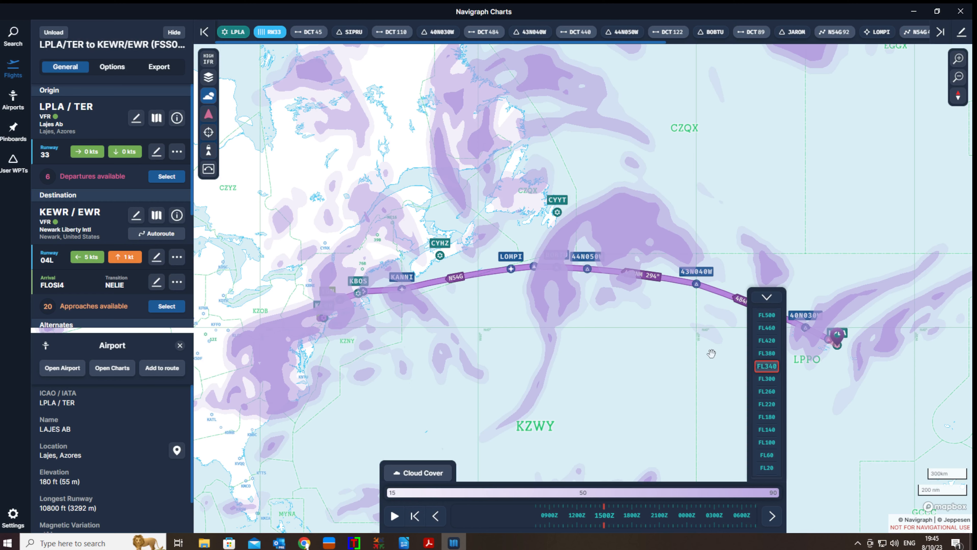
{"action": "left_click", "coordinate": [767, 379]}
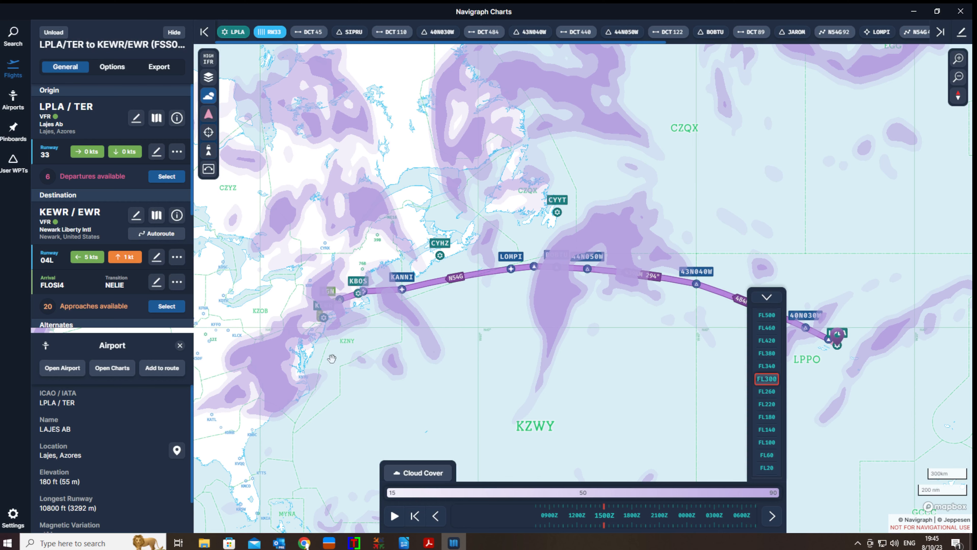
Change the weather layer to Tropopause to examine tropopause heights along the crossing.
{"action": "left_click", "coordinate": [420, 473]}
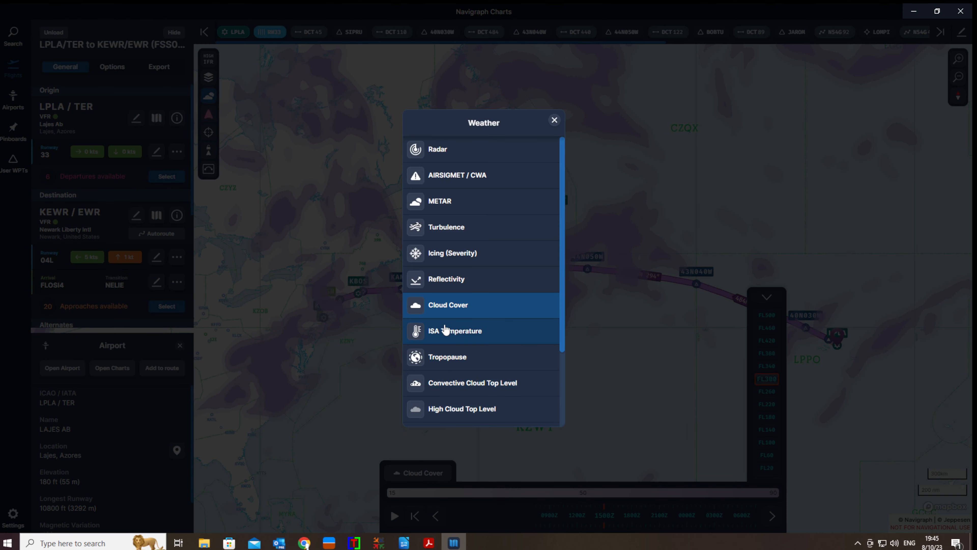
{"action": "scroll", "coordinate": [448, 362], "scroll_direction": "down", "scroll_amount": 3}
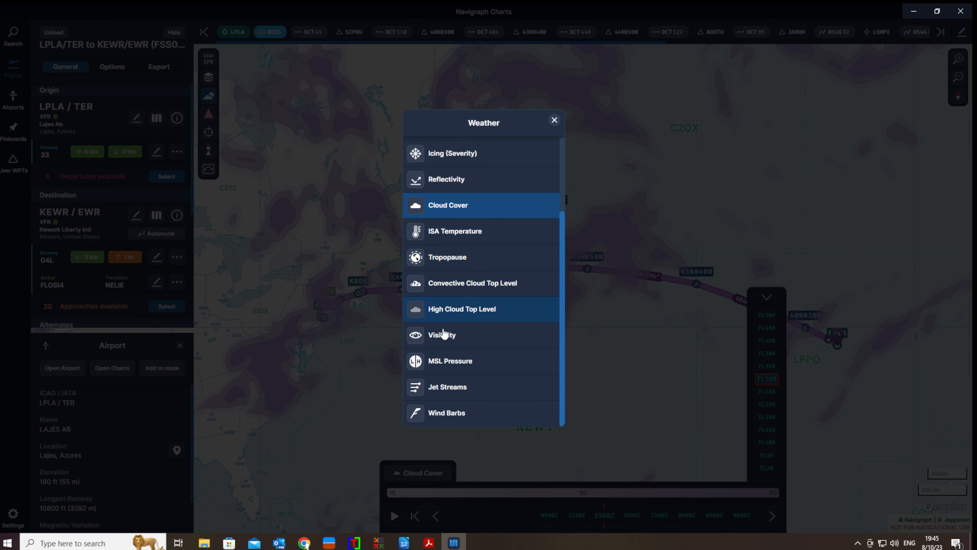
{"action": "left_click", "coordinate": [434, 262]}
{"action": "left_click", "coordinate": [620, 385]}
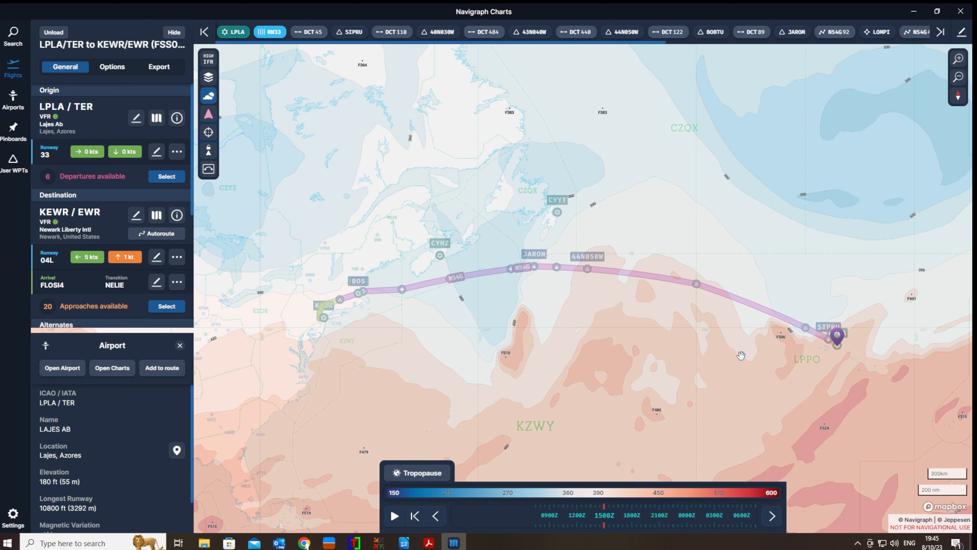
Change the weather layer to Jet Streams to examine the upper winds crossing the route.
{"action": "left_click", "coordinate": [415, 476]}
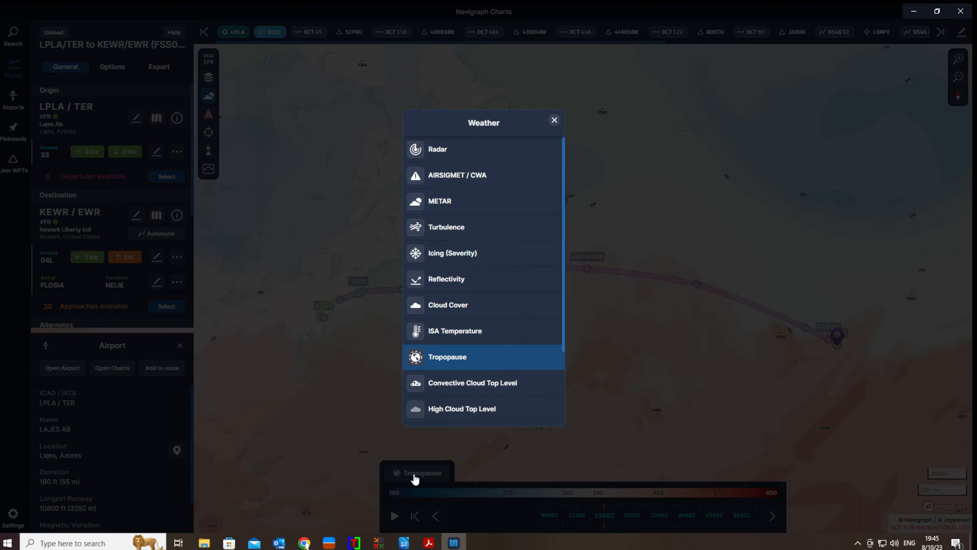
{"action": "scroll", "coordinate": [427, 387], "scroll_direction": "down", "scroll_amount": 3}
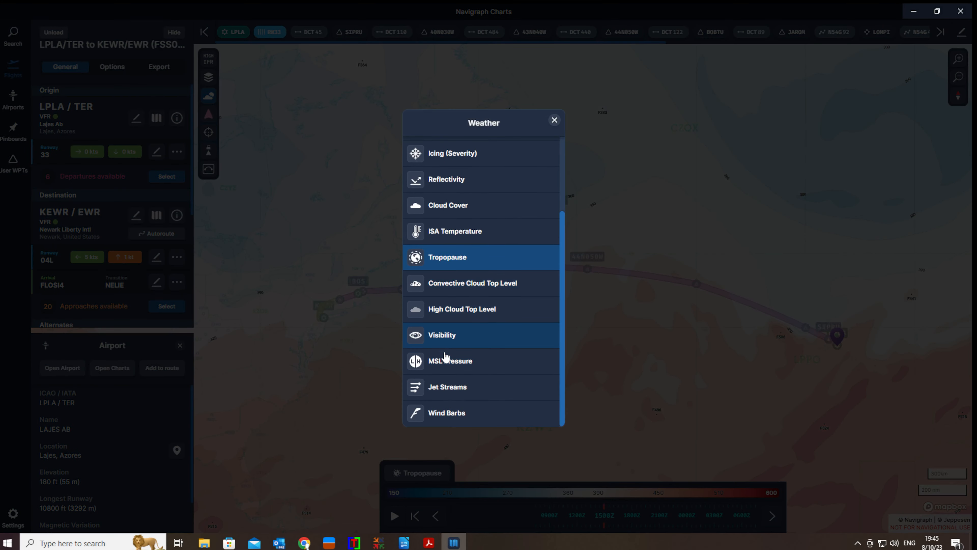
{"action": "left_click", "coordinate": [455, 386]}
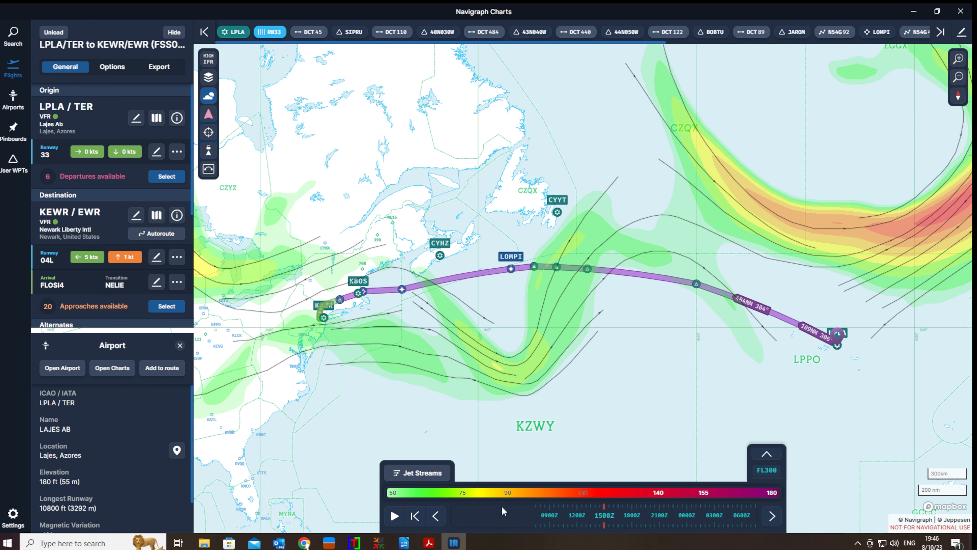
Display the Wind Barbs layer over the route and set its flight level to FL340.
{"action": "left_click", "coordinate": [417, 479]}
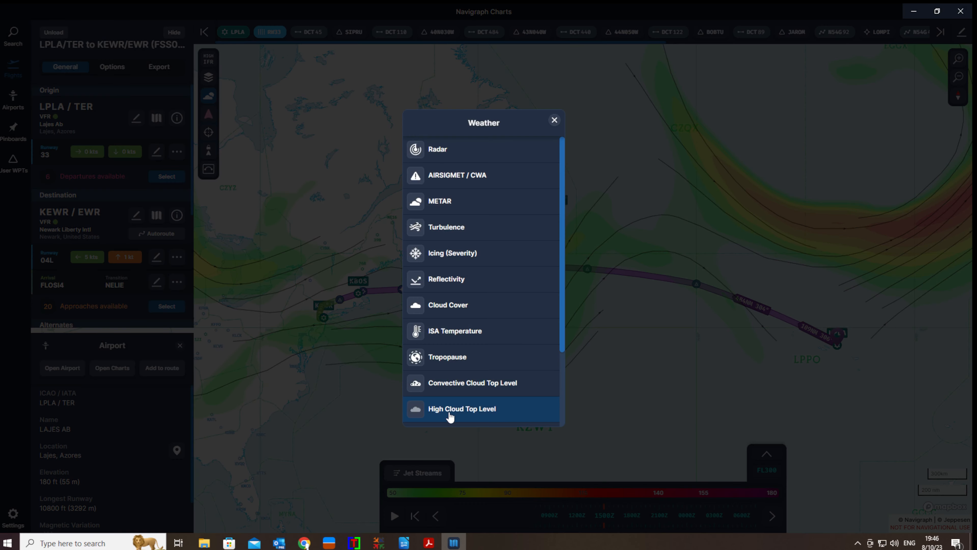
{"action": "scroll", "coordinate": [451, 407], "scroll_direction": "down", "scroll_amount": 3}
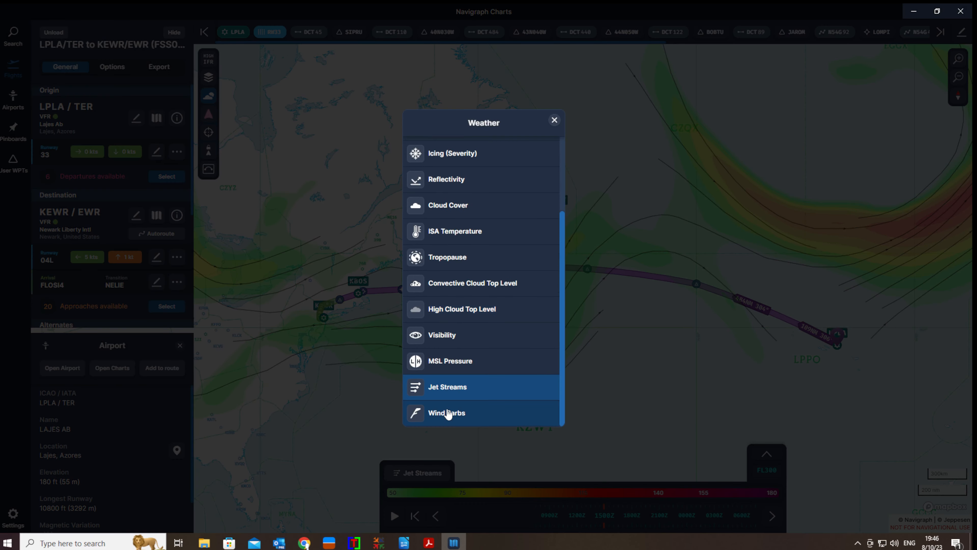
{"action": "left_click", "coordinate": [447, 413]}
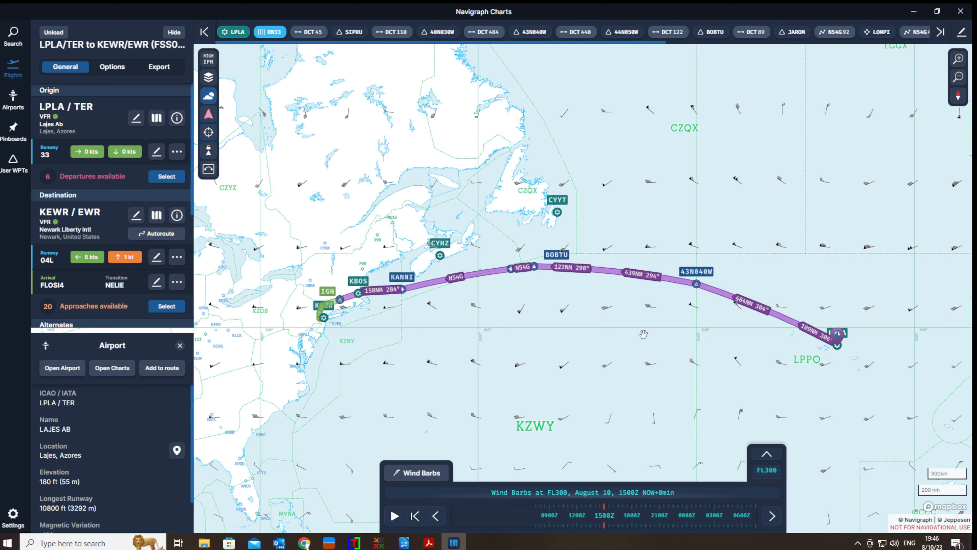
{"action": "left_click", "coordinate": [772, 459]}
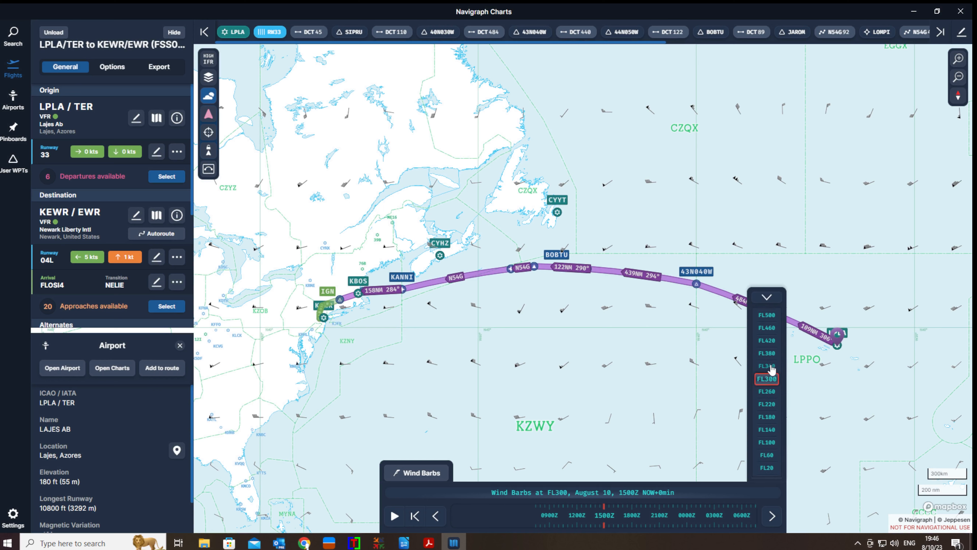
{"action": "left_click", "coordinate": [773, 368]}
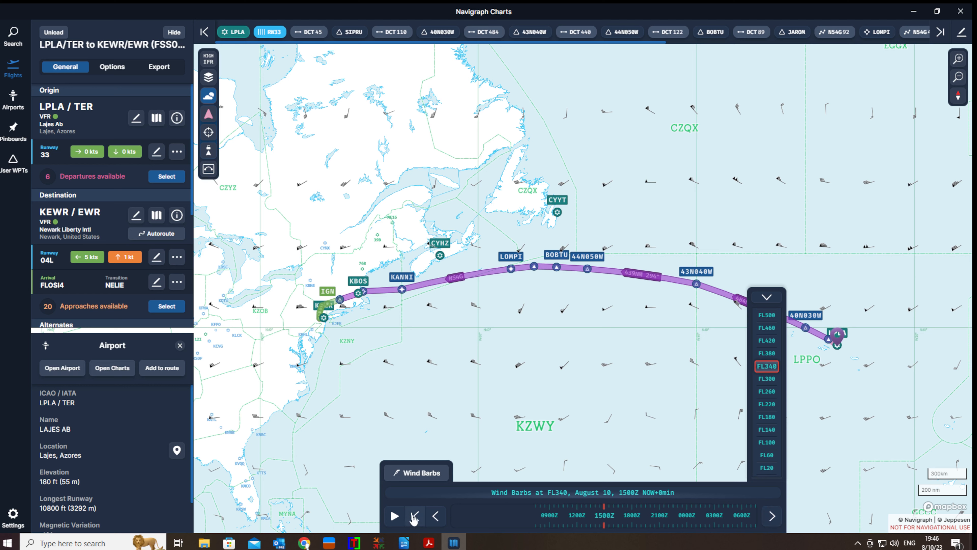
Move the wind barb forecast time to August 11, 0000Z and collapse the flight level list.
{"action": "left_click", "coordinate": [773, 516]}
{"action": "left_click", "coordinate": [772, 516]}
{"action": "left_click", "coordinate": [773, 516]}
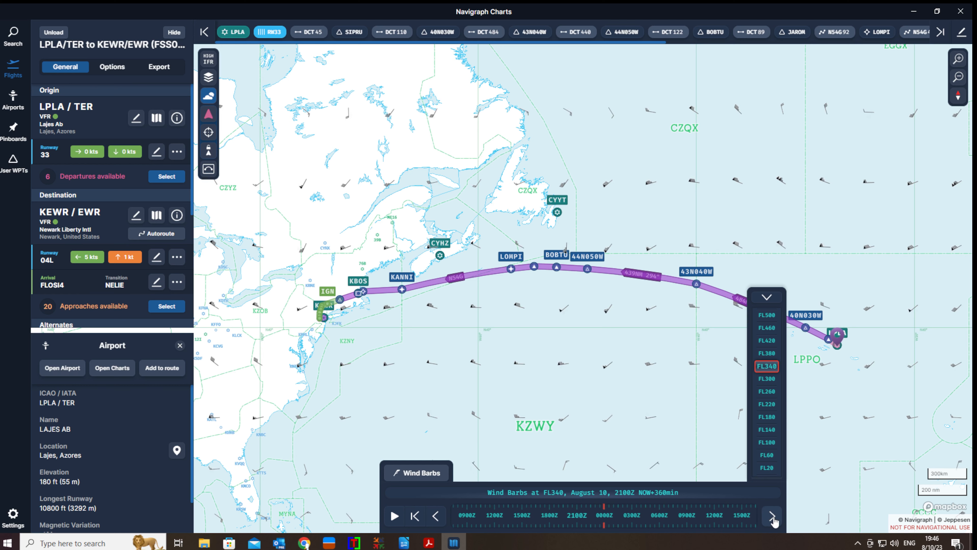
{"action": "left_click", "coordinate": [773, 516]}
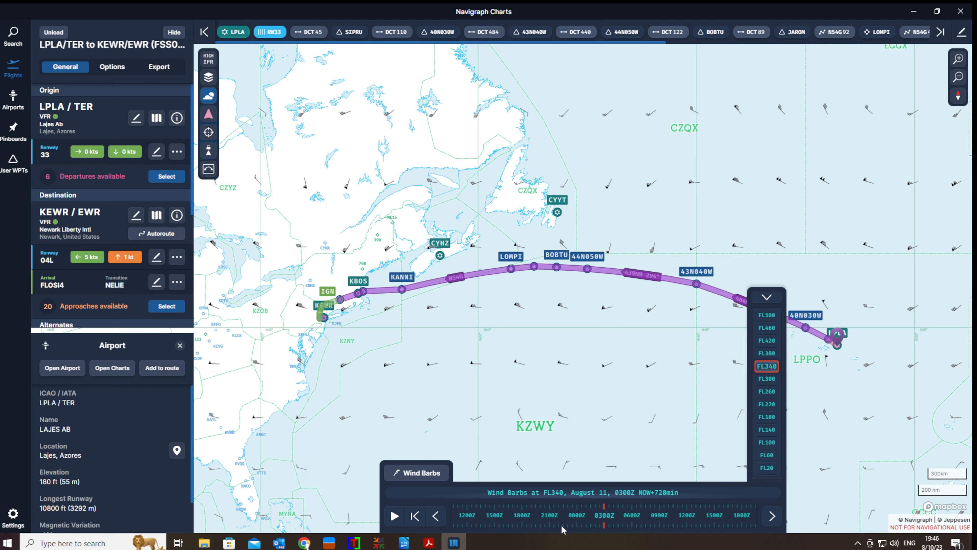
{"action": "left_click", "coordinate": [436, 516]}
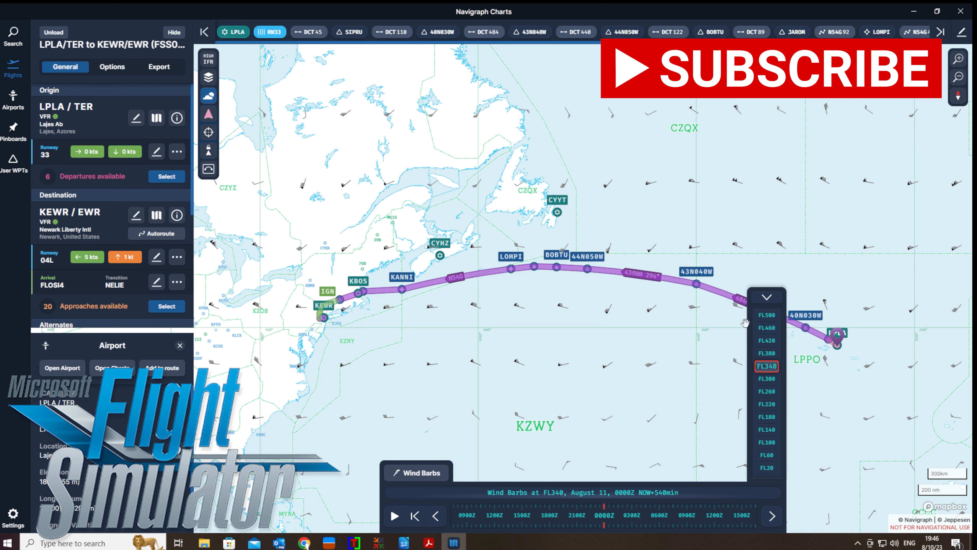
{"action": "left_click", "coordinate": [767, 297]}
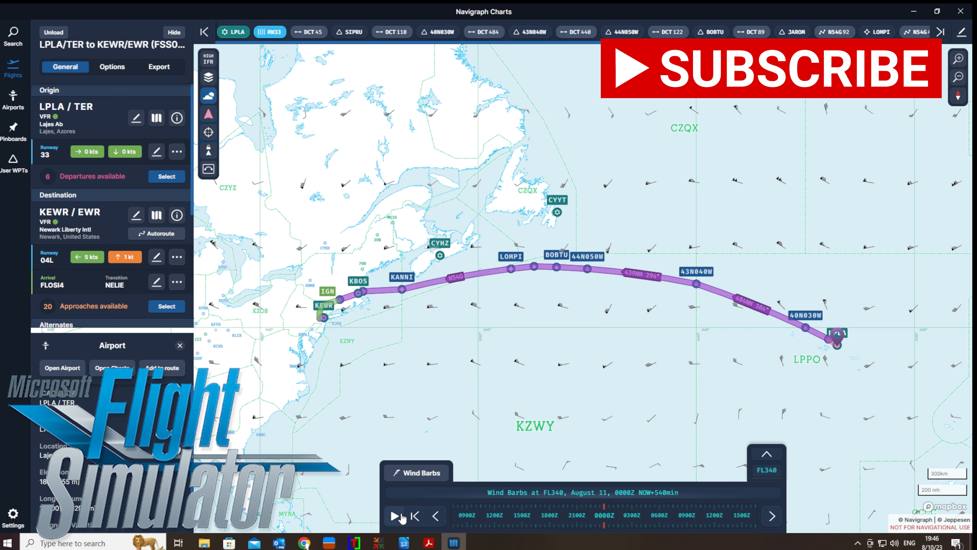